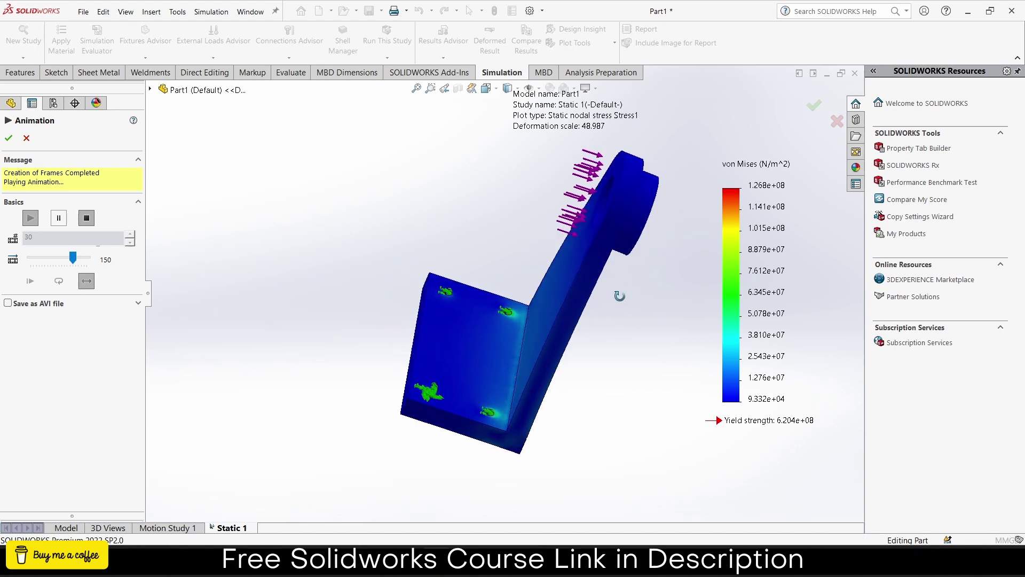
Step: Slide the section cut through the Strain1 plot, then cancel it to restore the full model
scroll(529, 350, down, 5)
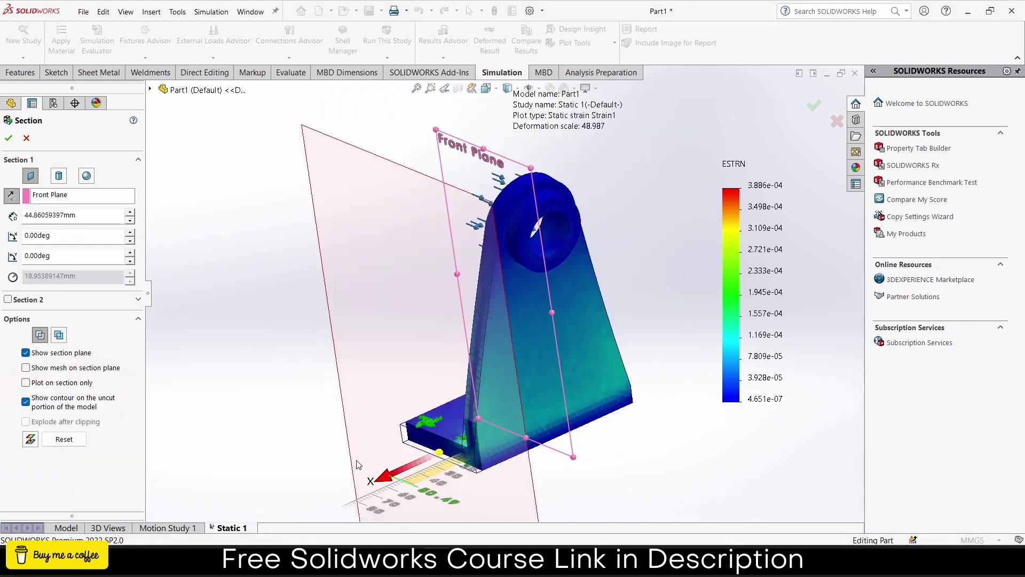
drag(358, 464, 588, 158)
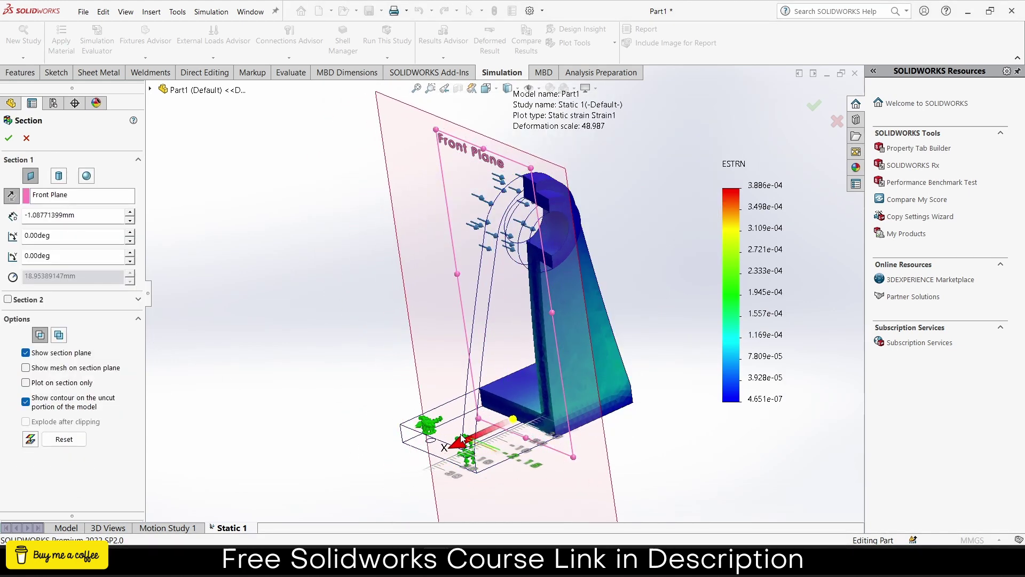
mouse_move(447, 435)
mouse_down()
mouse_move(454, 449)
mouse_move(444, 436)
mouse_up()
click(26, 139)
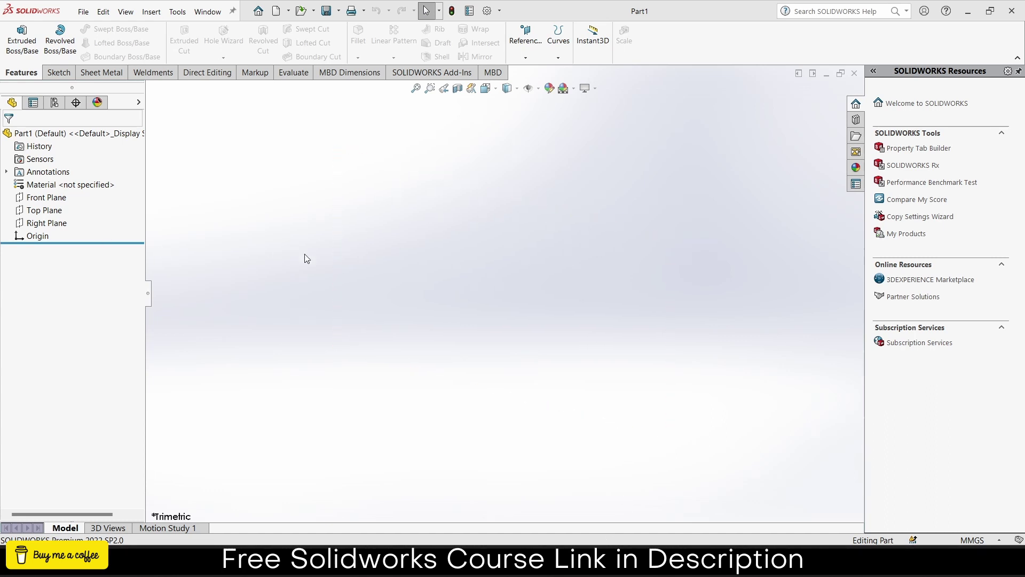
Step: Sketch a center rectangle on the Top Plane, centred at the origin
click(50, 211)
click(57, 196)
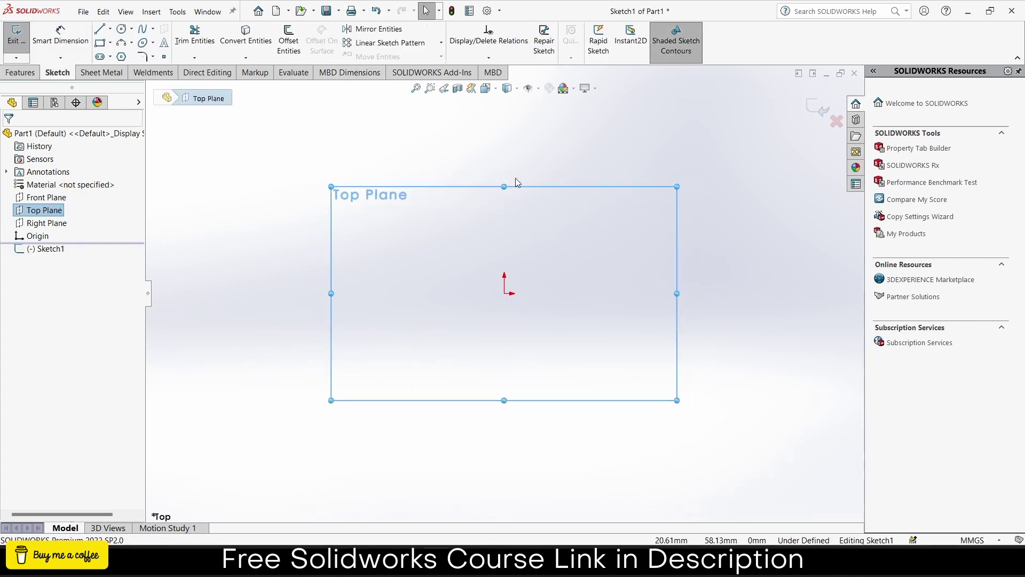
click(110, 43)
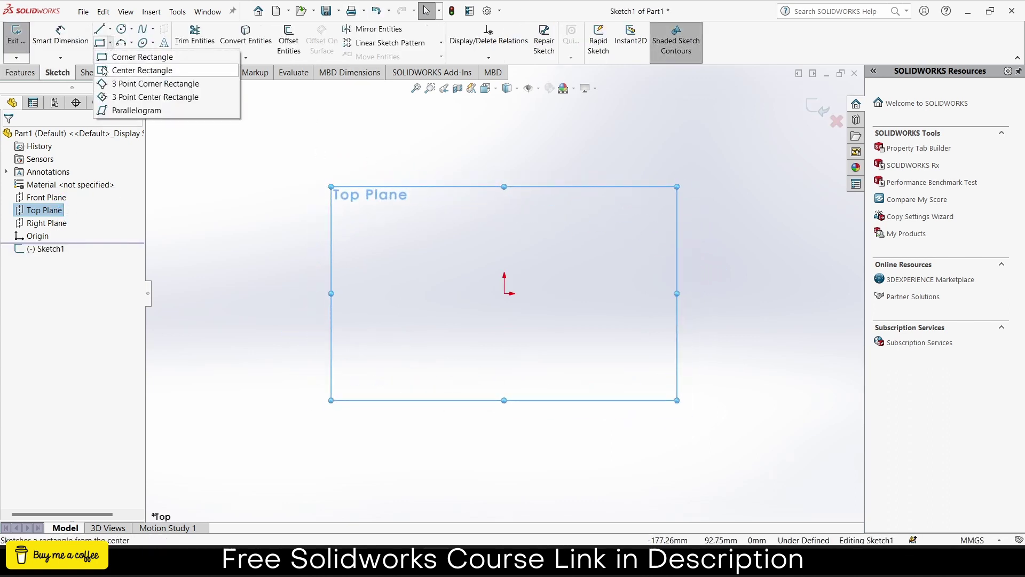
click(142, 71)
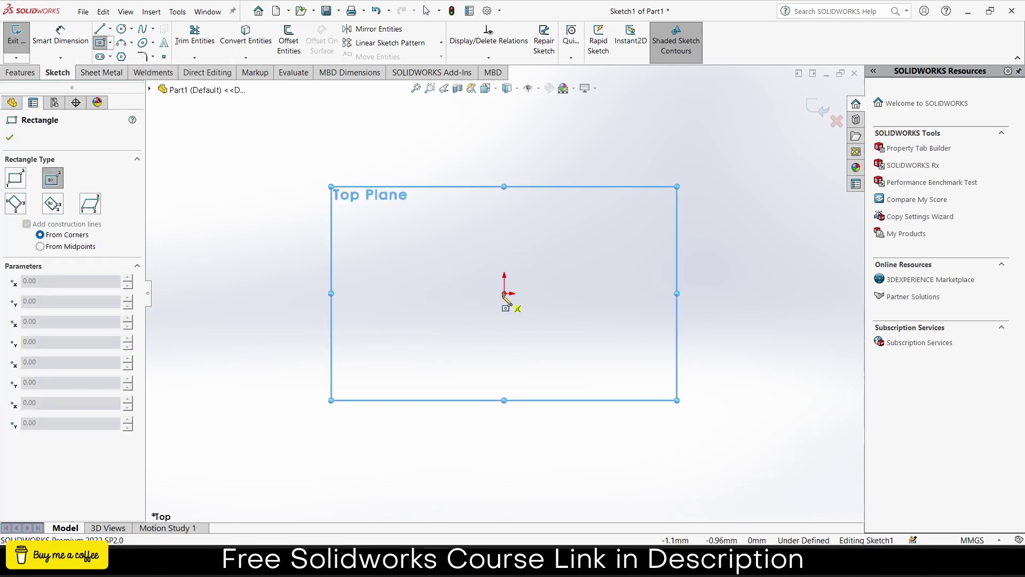
click(505, 293)
click(711, 167)
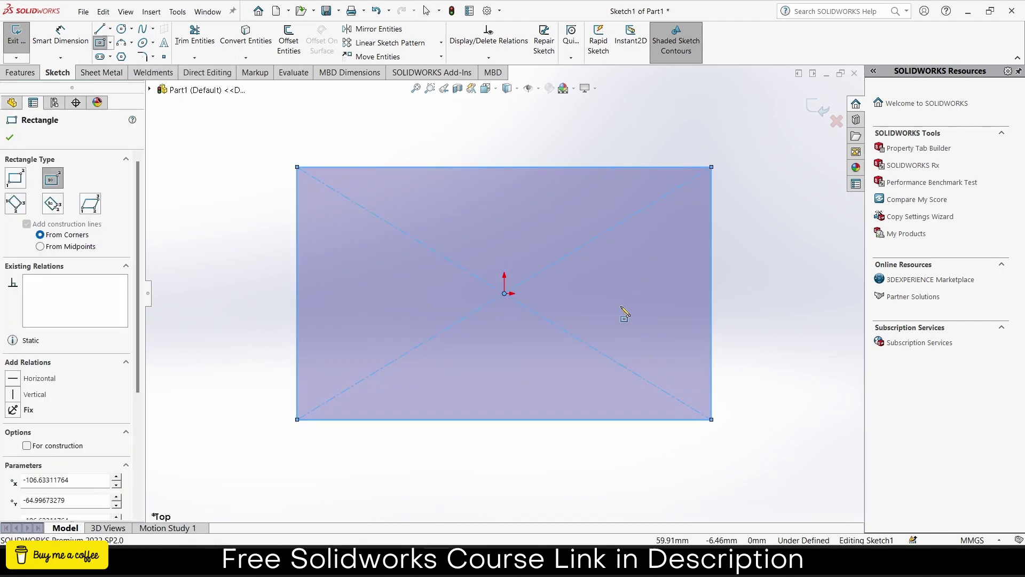
key(Escape)
Step: Dimension the rectangle 50 mm wide and 100 mm tall
click(60, 35)
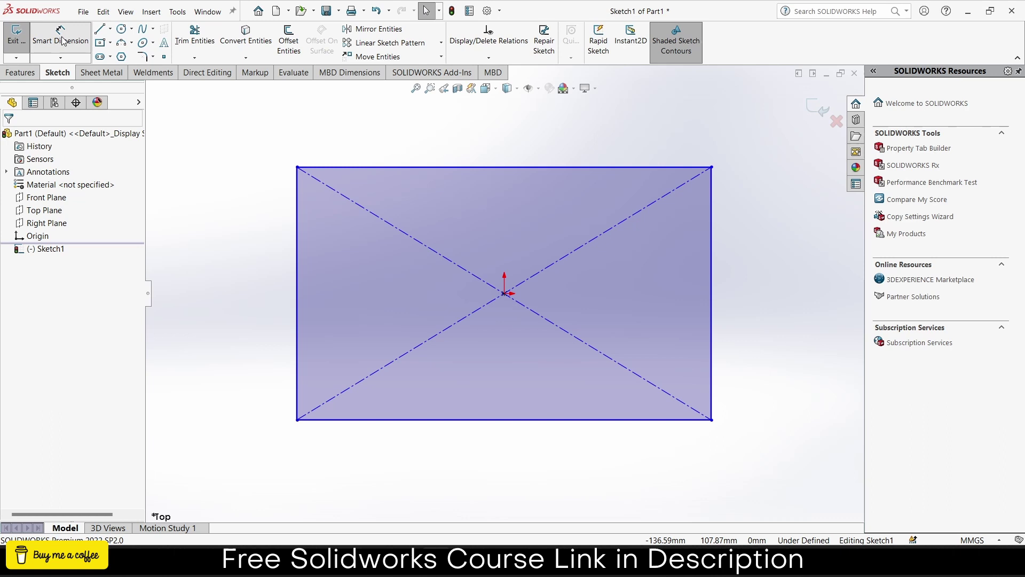
click(452, 167)
click(447, 132)
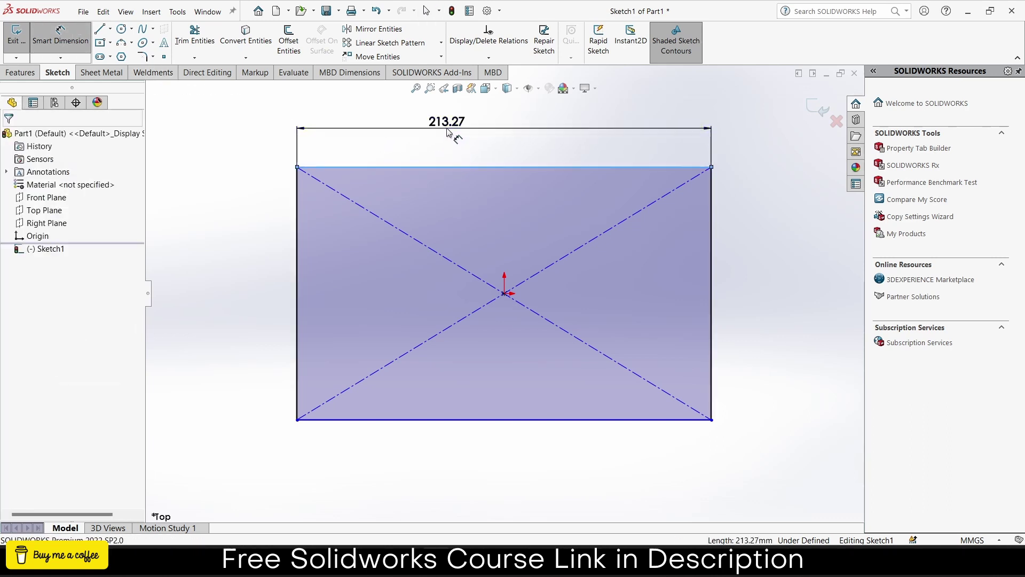
text(50)
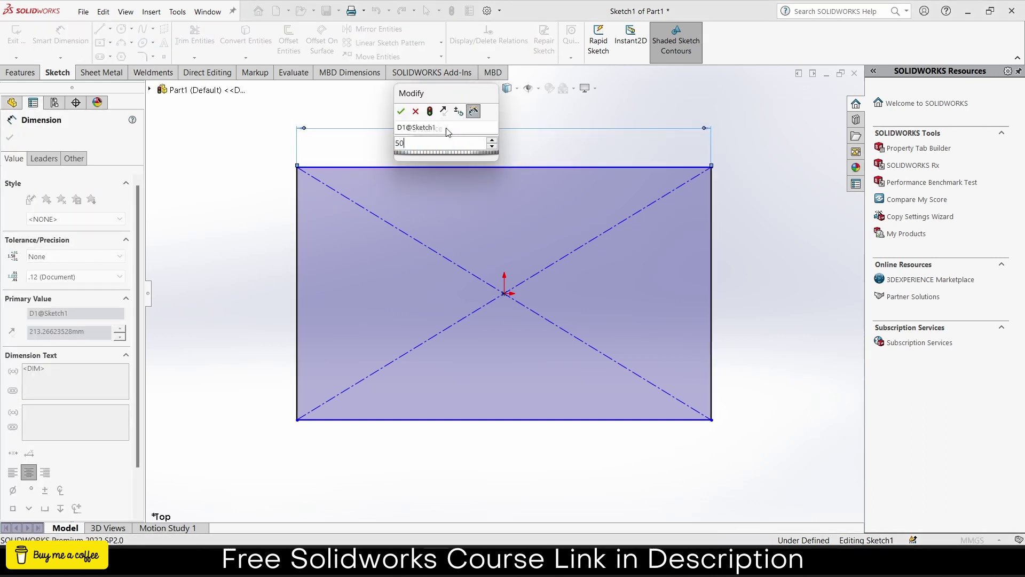
key(Return)
click(297, 219)
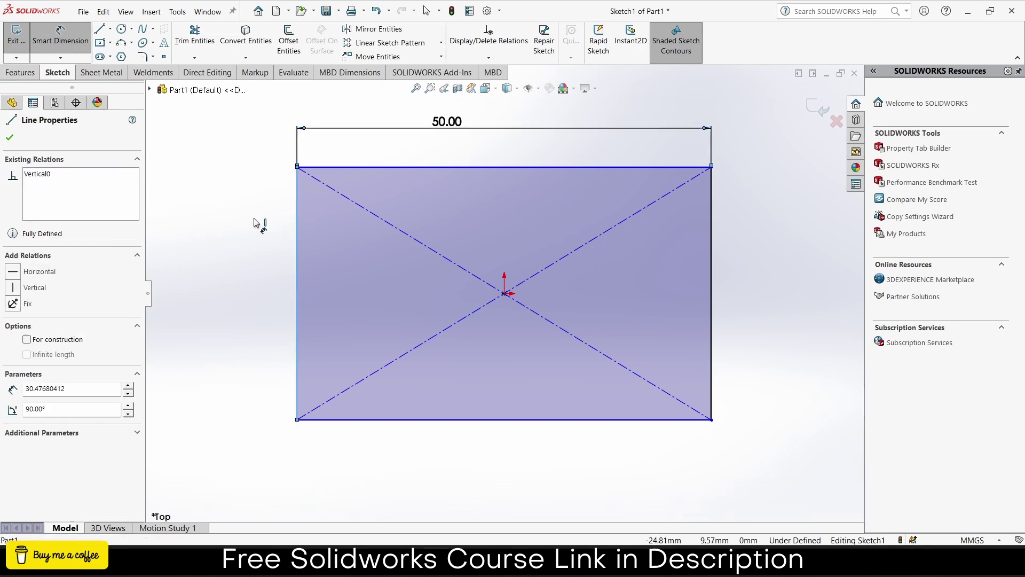
click(254, 225)
text(1)
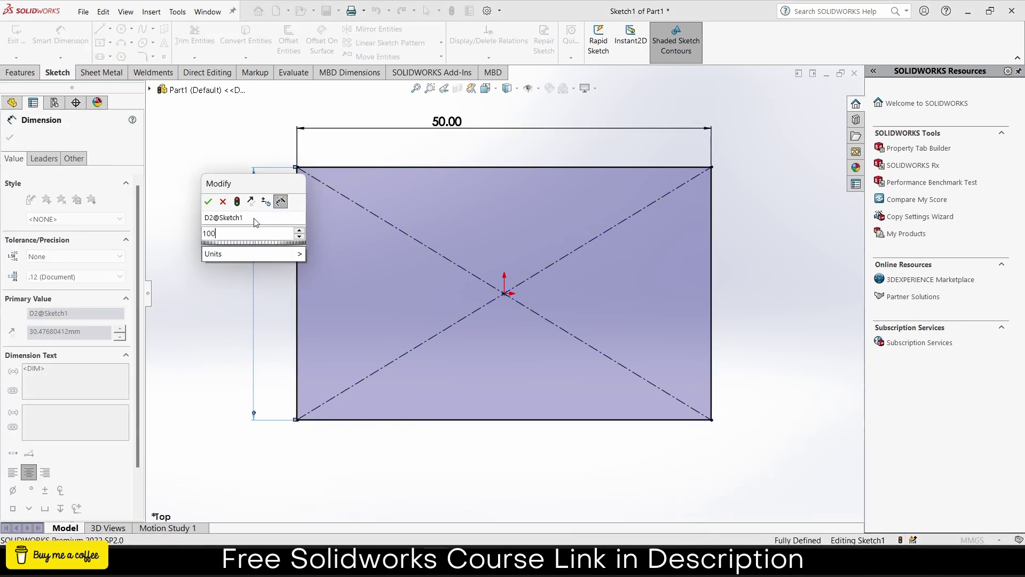
text(00)
key(Return)
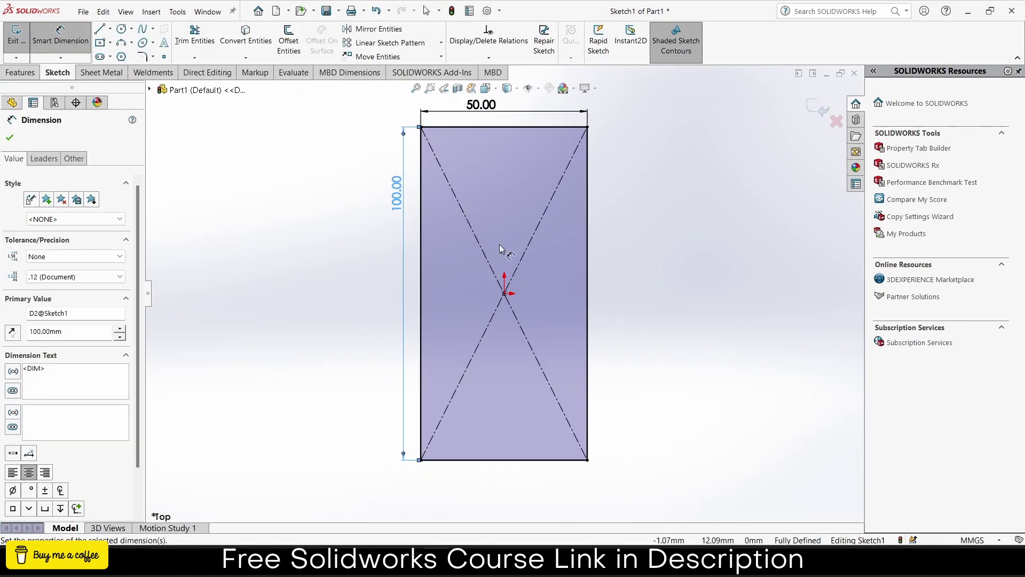
Step: Extrude the rectangle 10 mm into Boss-Extrude1 and select its long side face
click(19, 74)
click(22, 40)
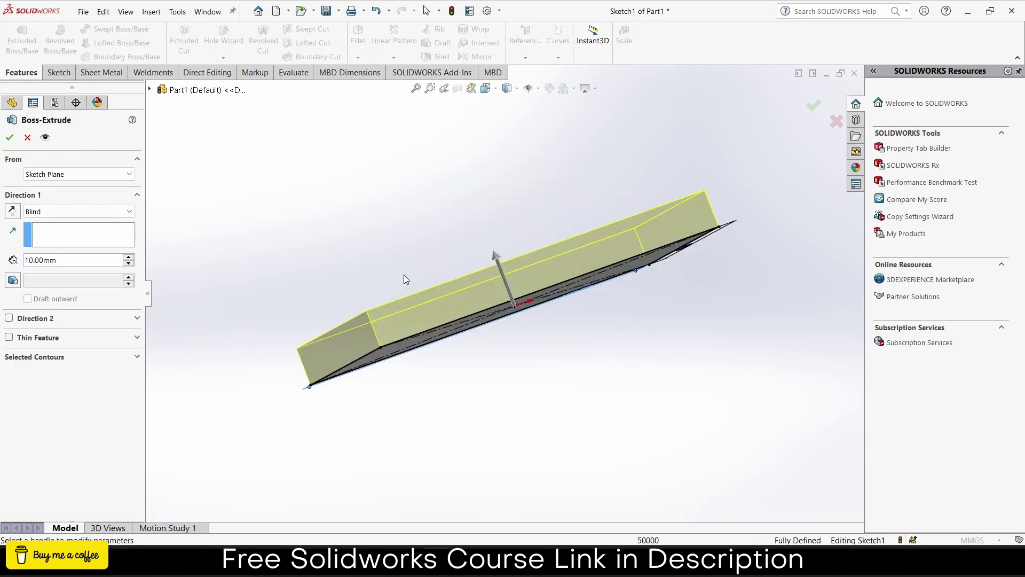
click(12, 137)
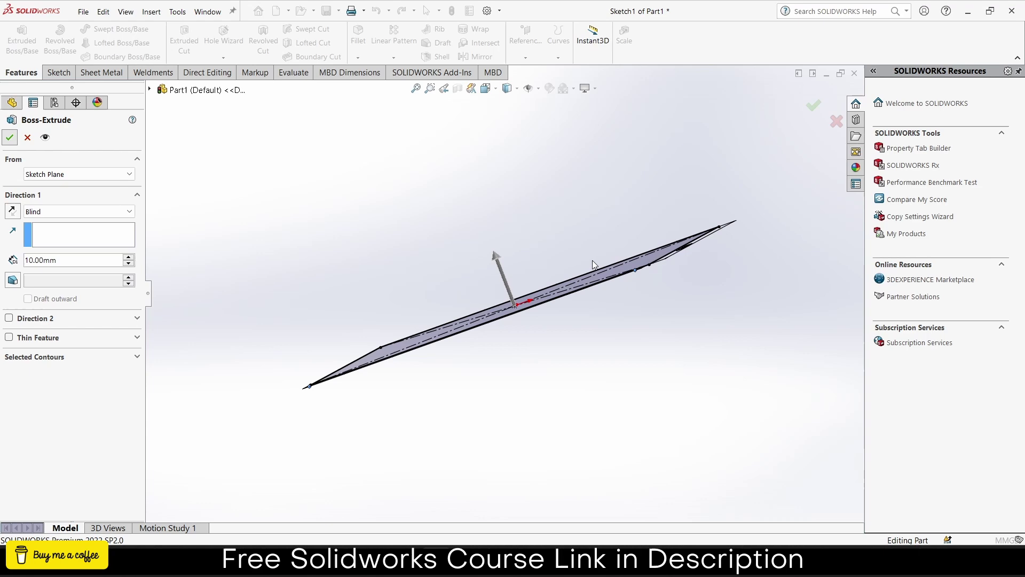
click(593, 275)
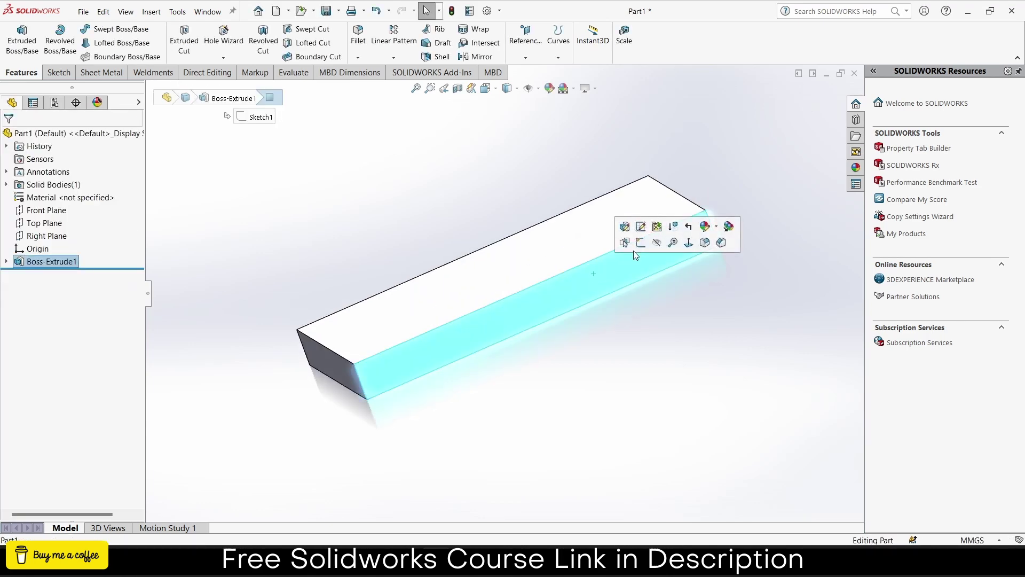
Step: On the side face, sketch a vertical centerline from the origin with two concentric circles at its top
click(640, 243)
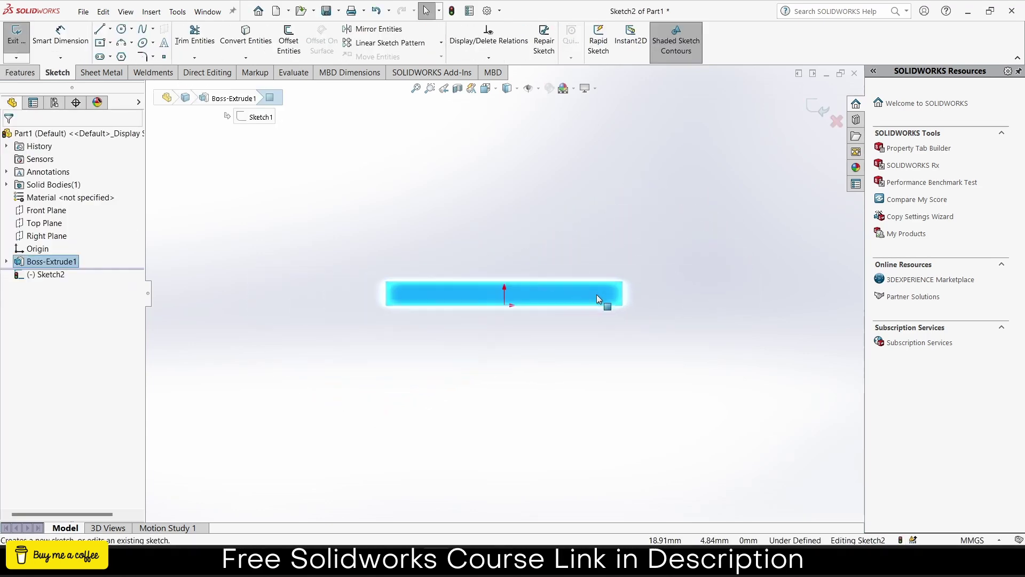
scroll(536, 148, down, 3)
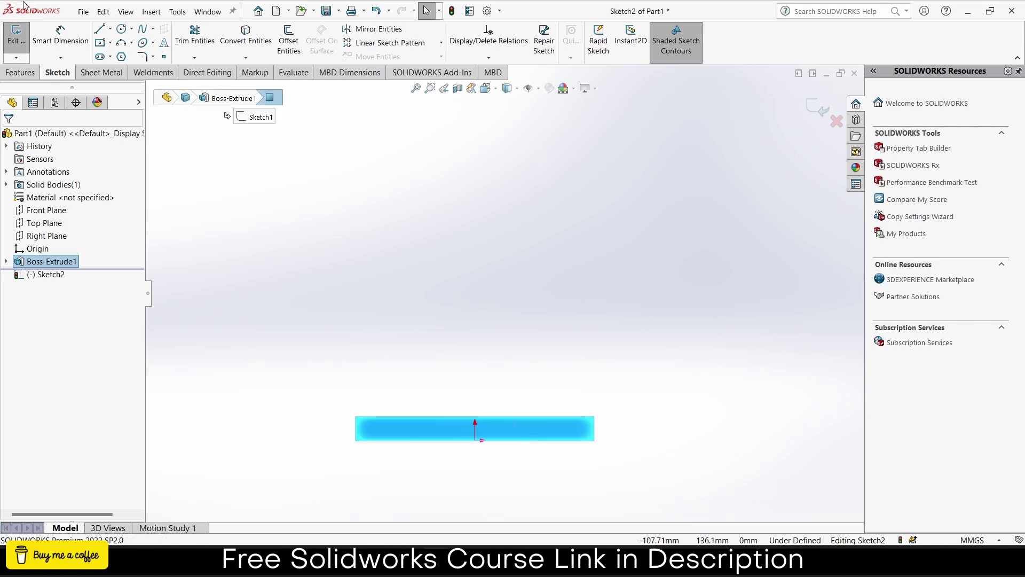
click(110, 28)
click(123, 53)
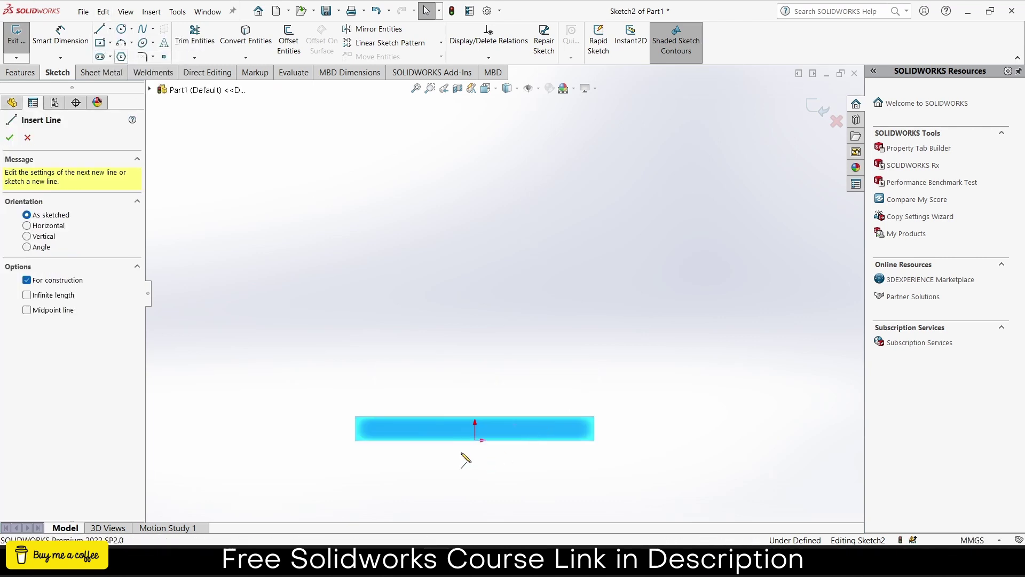
click(475, 440)
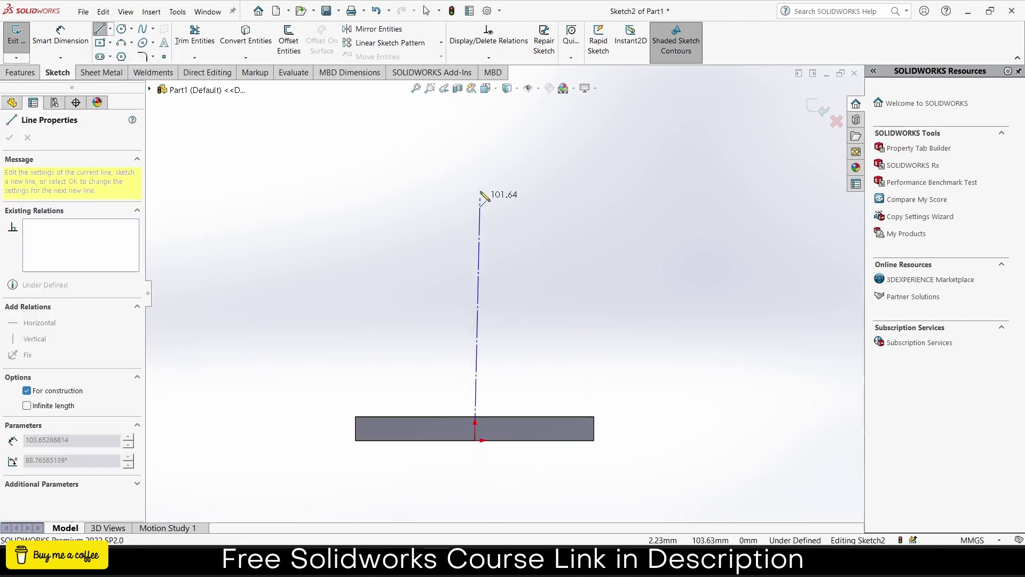
click(475, 147)
key(Escape)
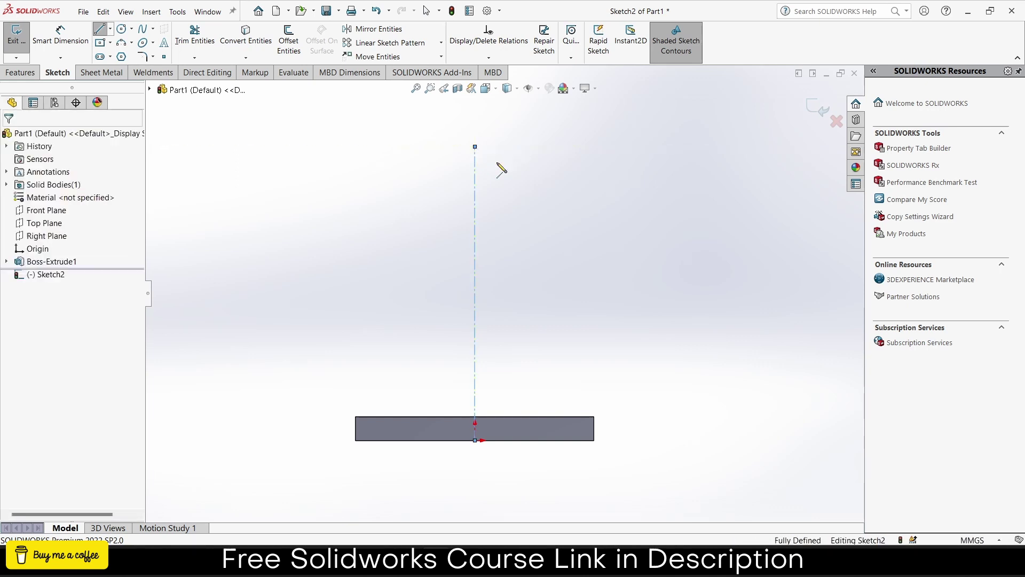
click(122, 29)
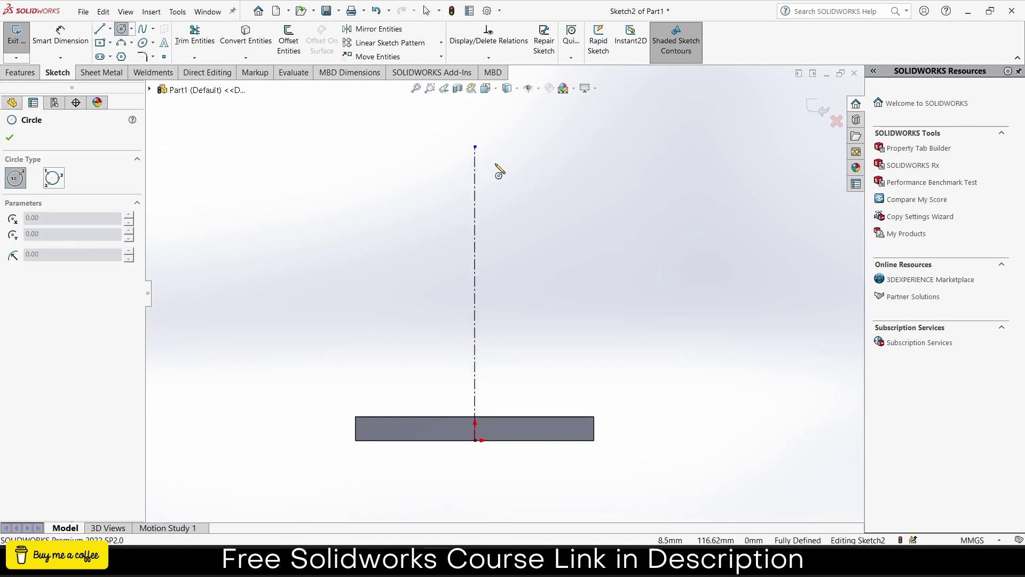
click(475, 147)
click(498, 168)
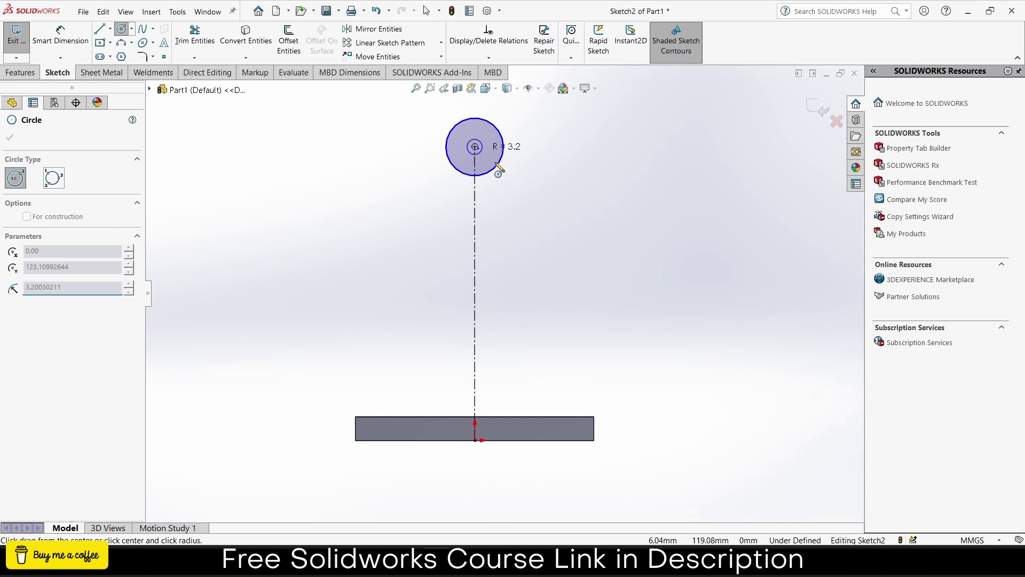
click(521, 186)
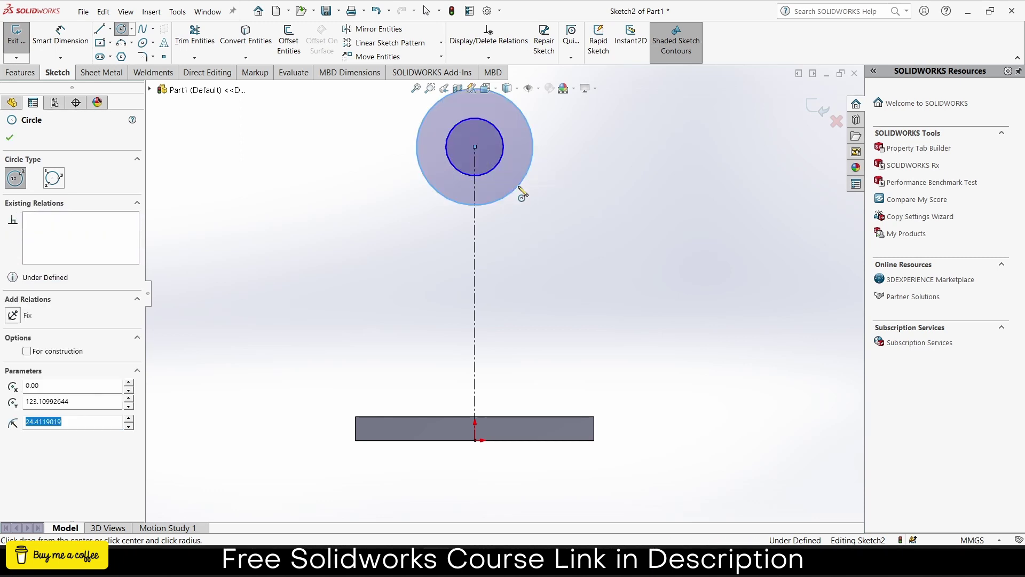
Step: Dimension the centerline 120 mm, the inner circle Ø25 and the outer circle Ø50
click(59, 42)
click(474, 294)
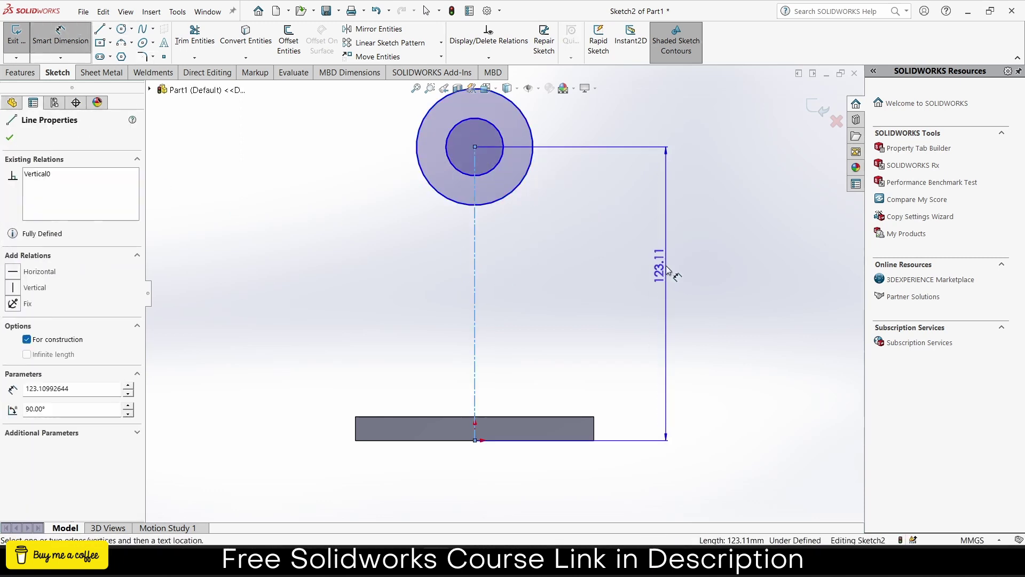
click(666, 268)
text(12)
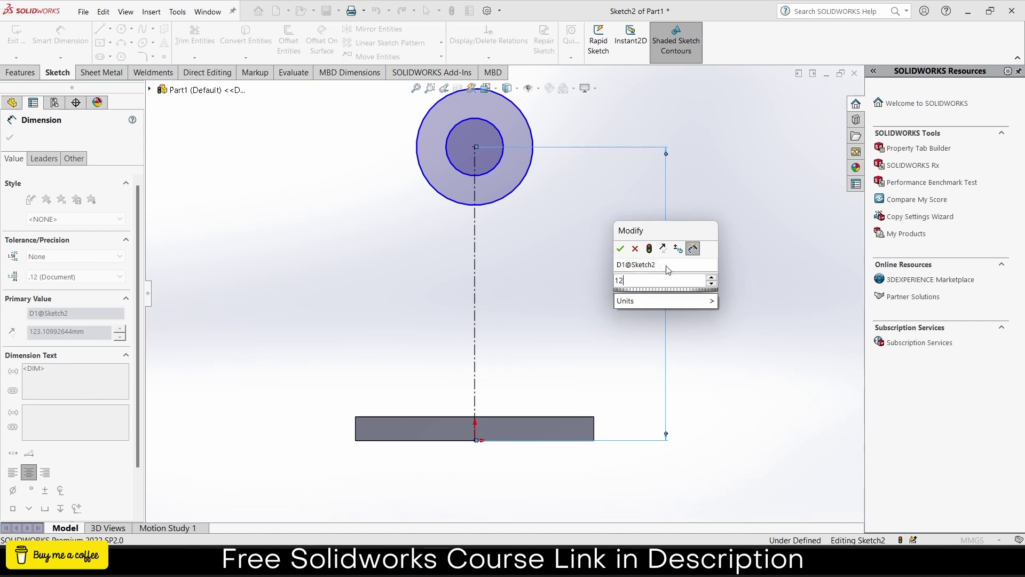
text(0)
key(Return)
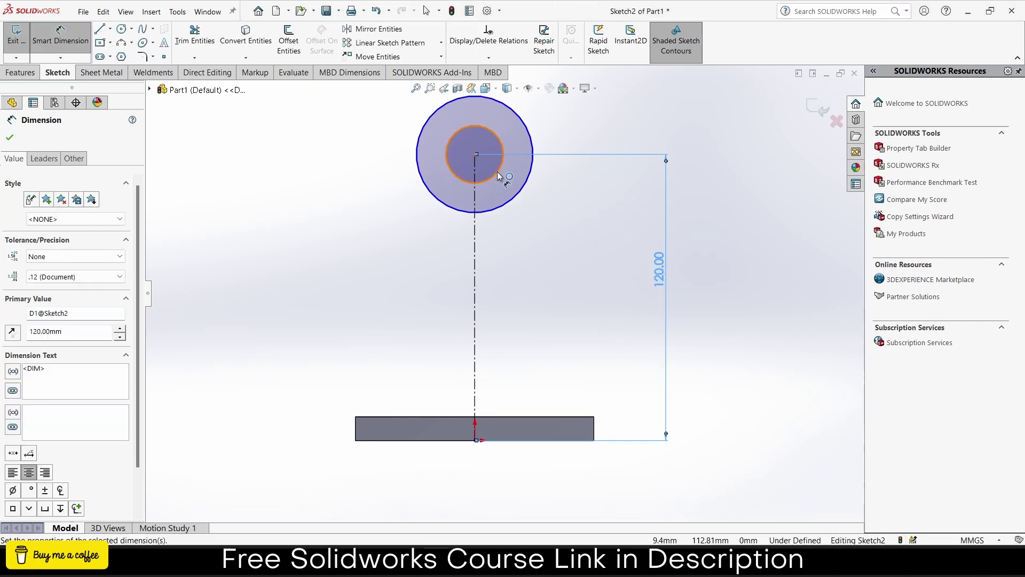
click(498, 171)
click(723, 172)
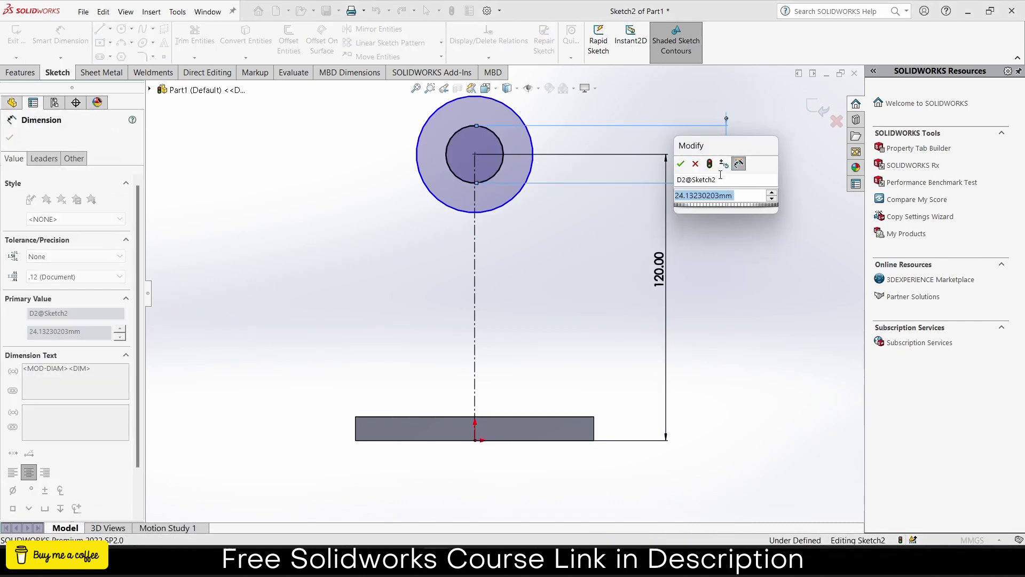
text(25)
key(Return)
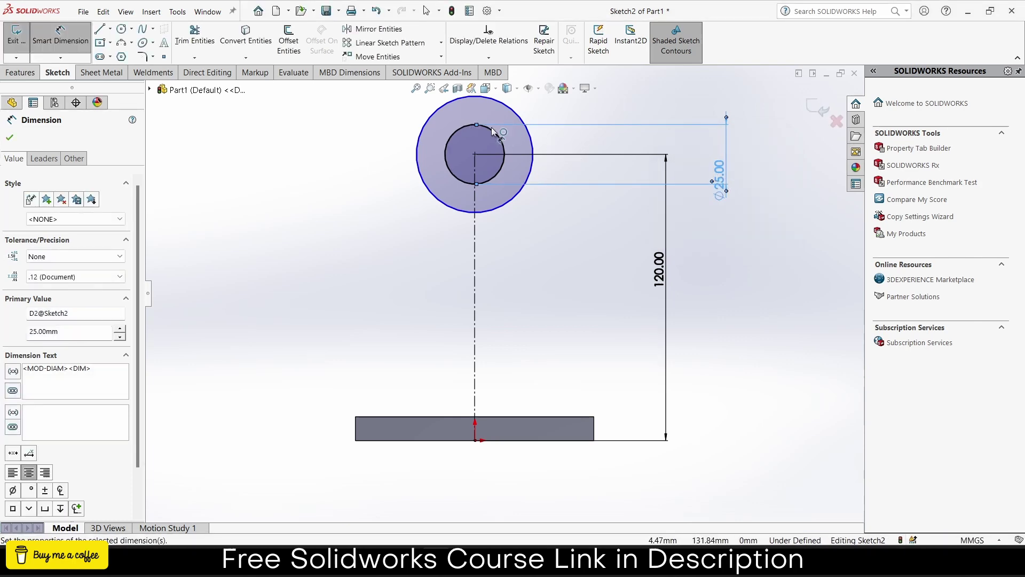
click(532, 144)
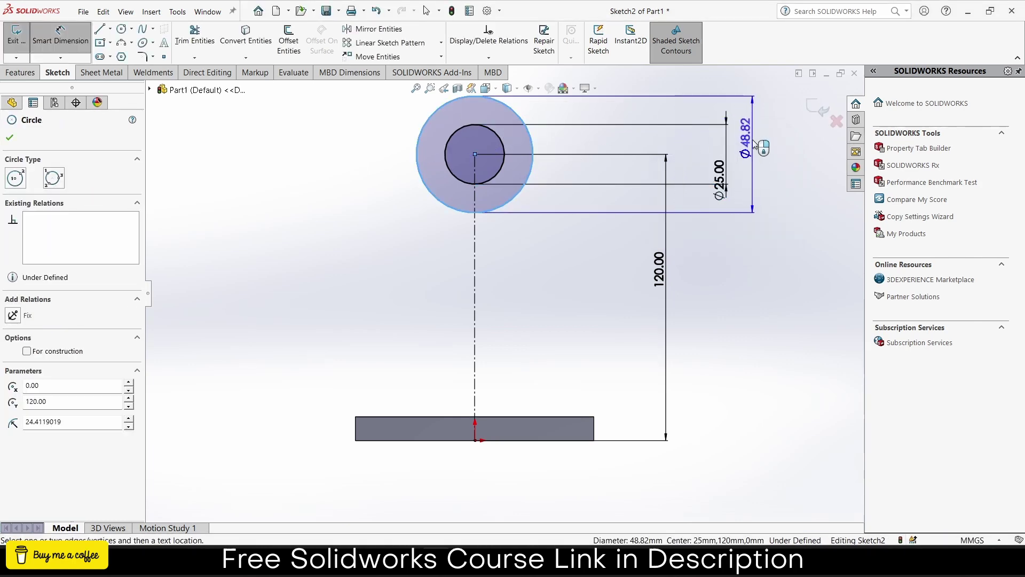
click(750, 140)
text(50)
key(Return)
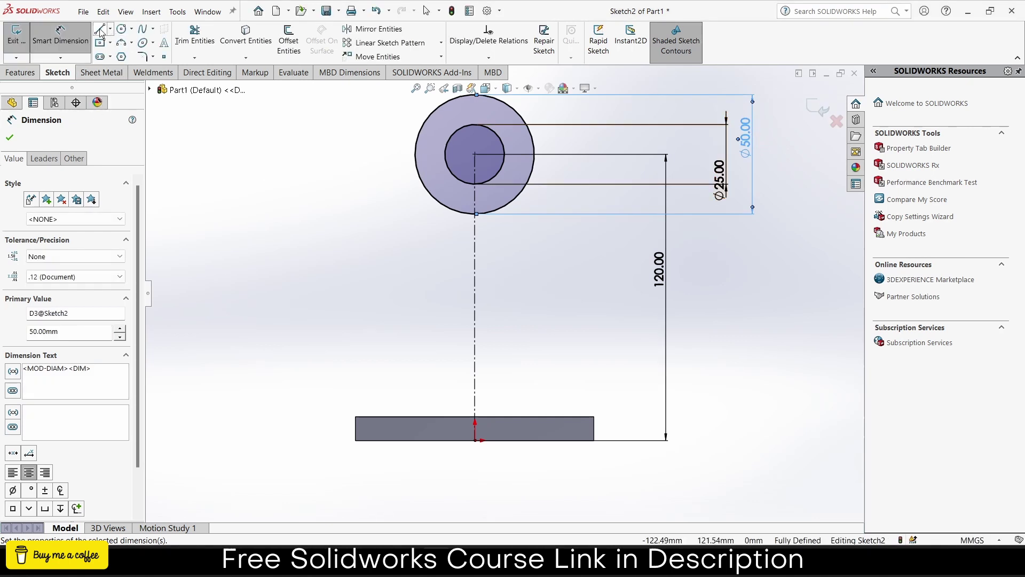
Step: Draw lines along the base, up a short edge at its corner, and slanting to the outer circle
click(100, 30)
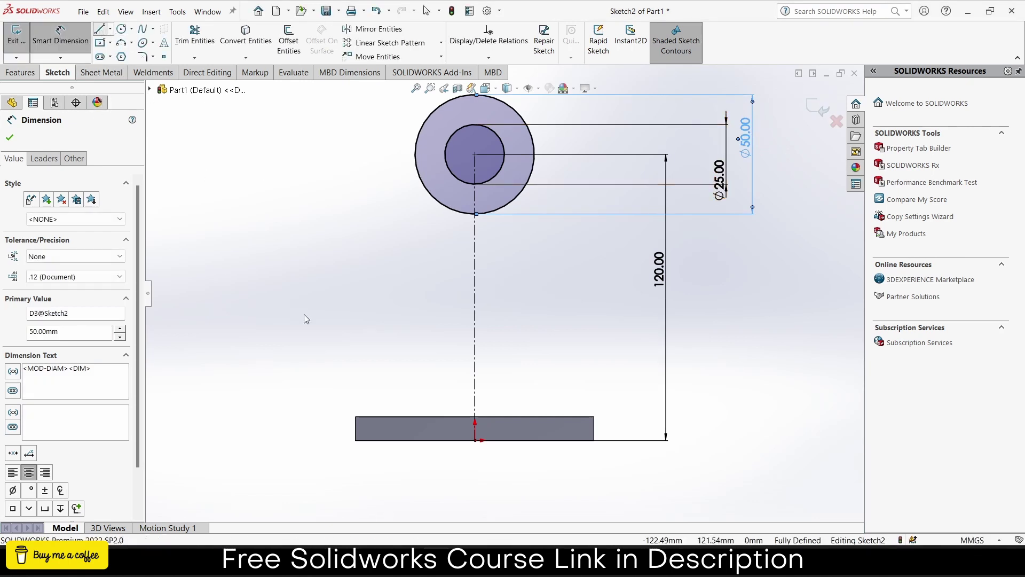
click(356, 441)
click(595, 440)
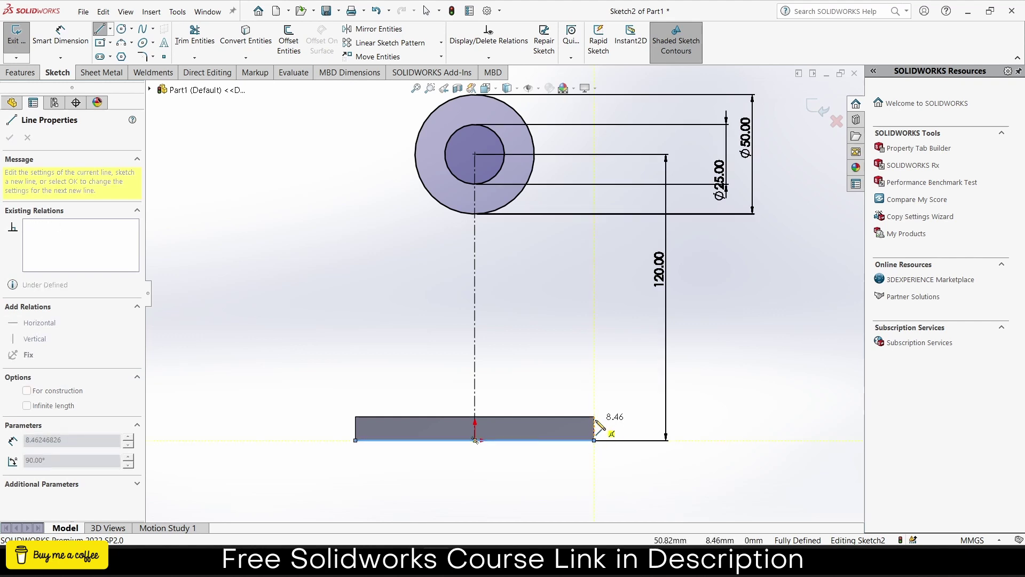
click(595, 416)
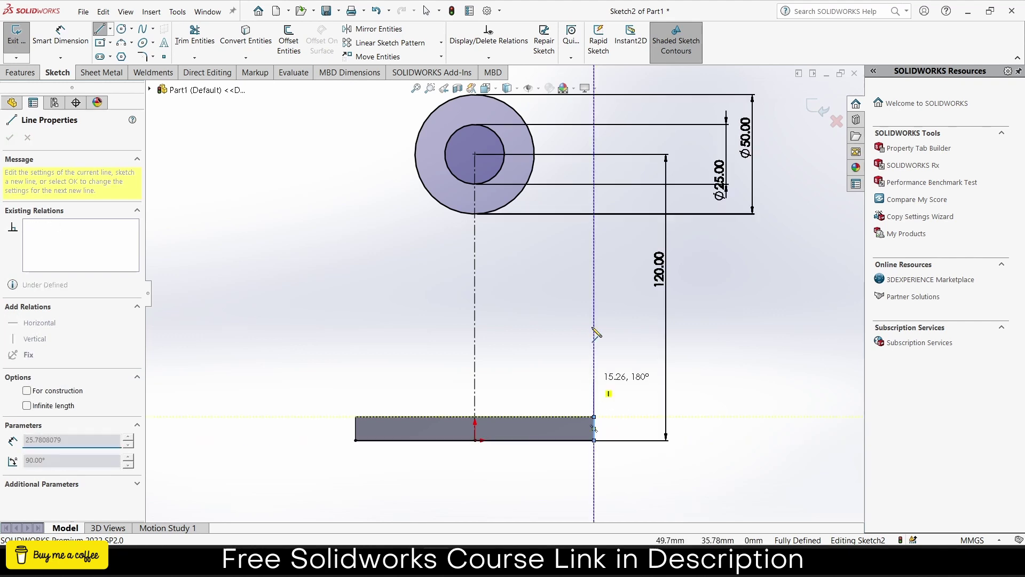
double_click(531, 136)
key(Escape)
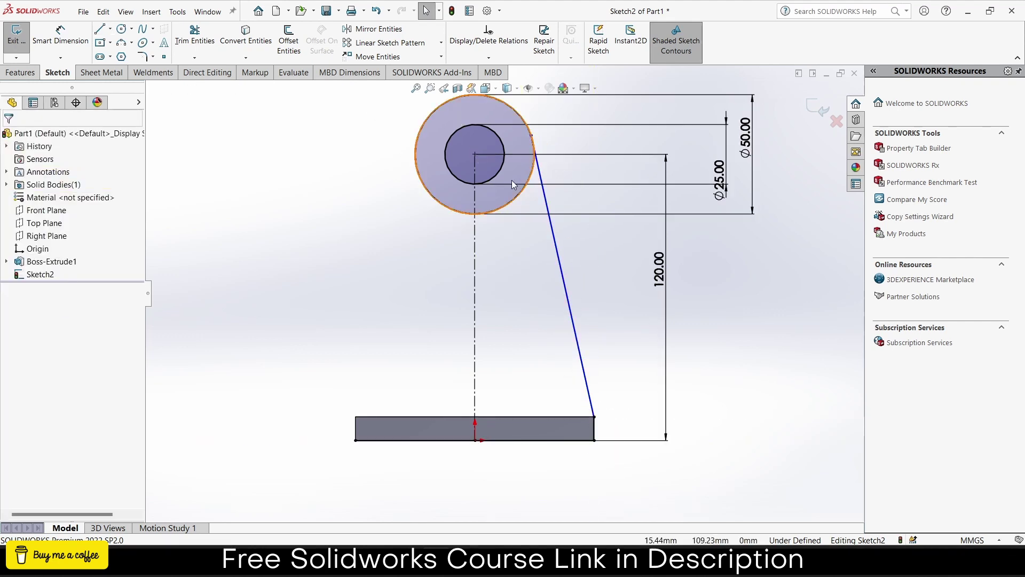
Step: Make the slanted line tangent to the outer Ø50 circle
scroll(623, 170, down, 3)
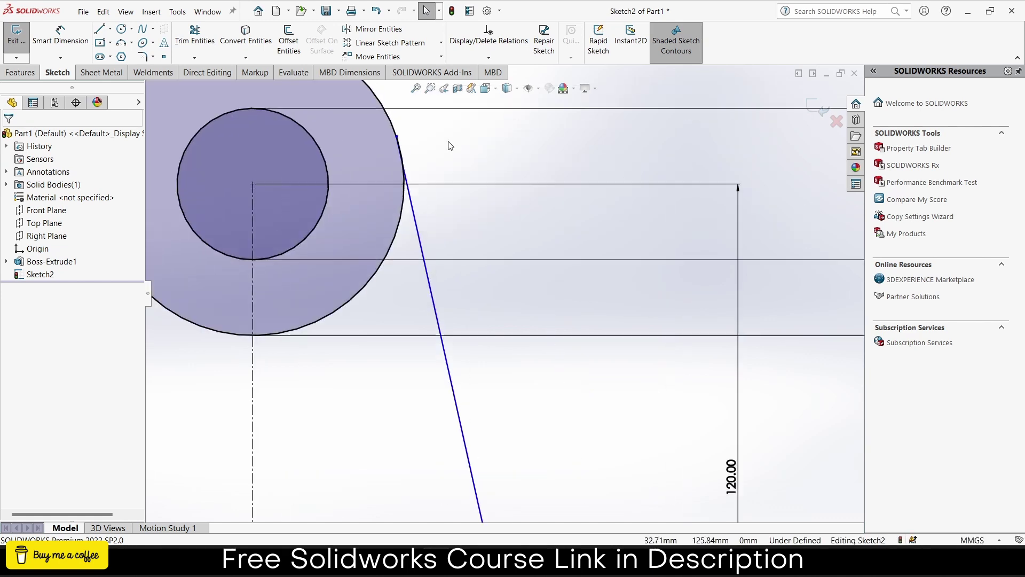
click(412, 203)
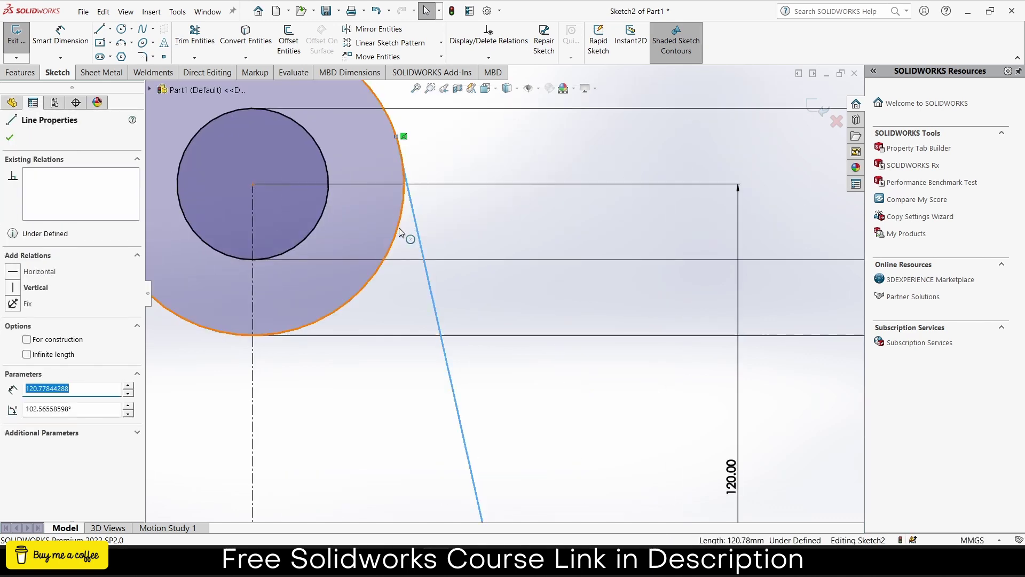
click(402, 233)
ctrl+click(425, 205)
click(435, 179)
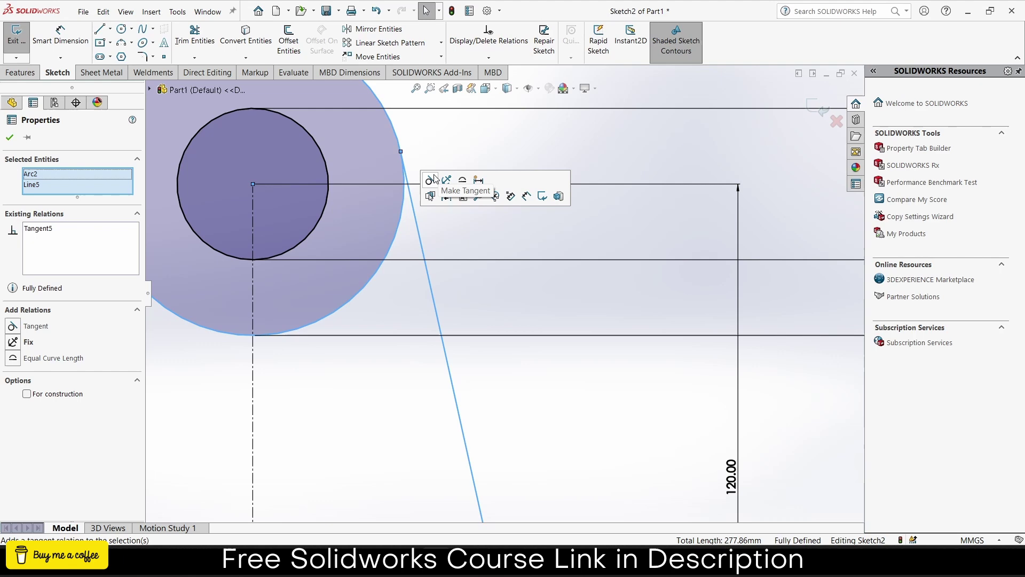
click(507, 152)
Step: Mirror the slanted line and short vertical edge about the vertical centerline
key(f)
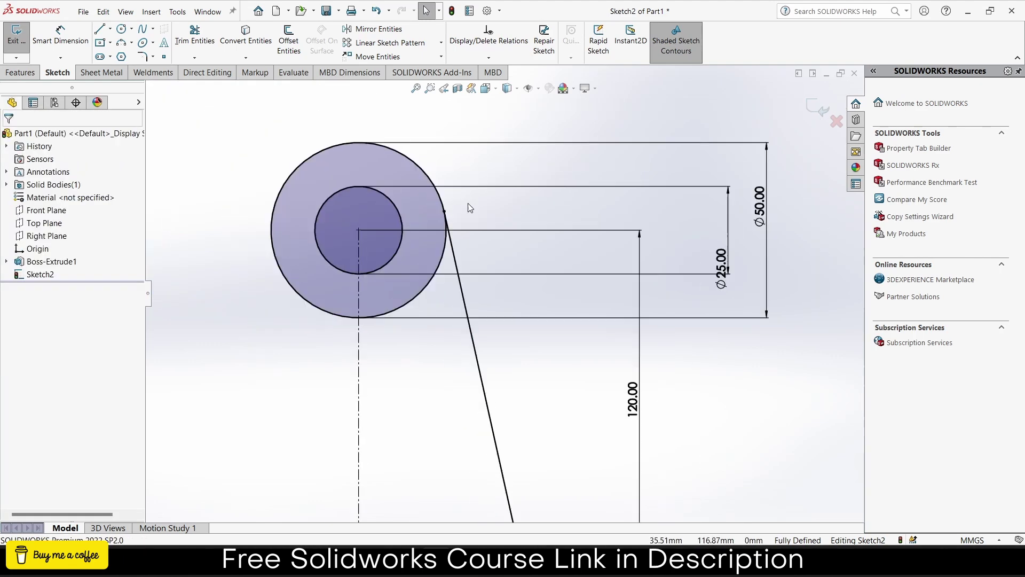
click(372, 29)
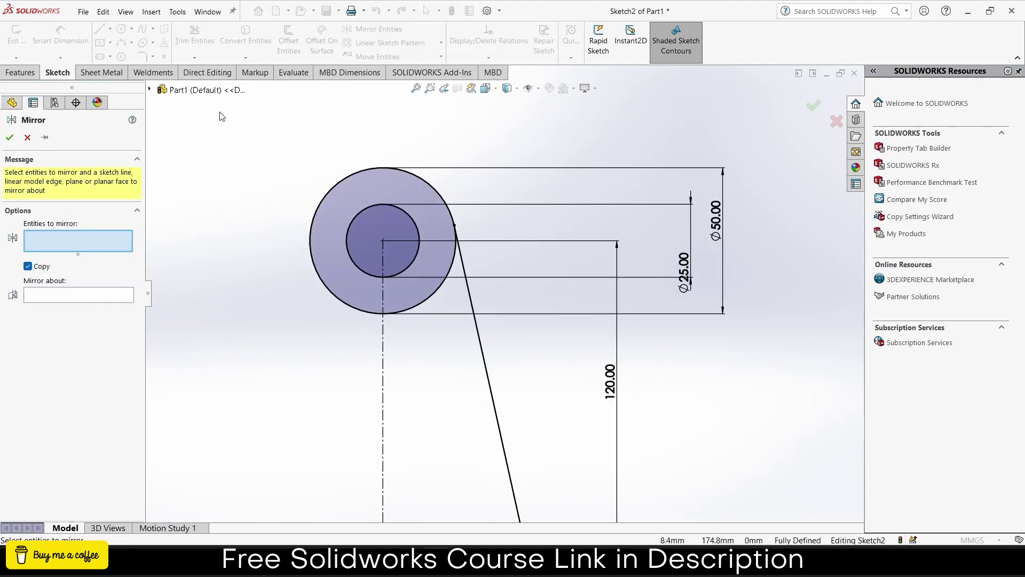
click(490, 386)
scroll(503, 394, up, 3)
scroll(505, 400, down, 3)
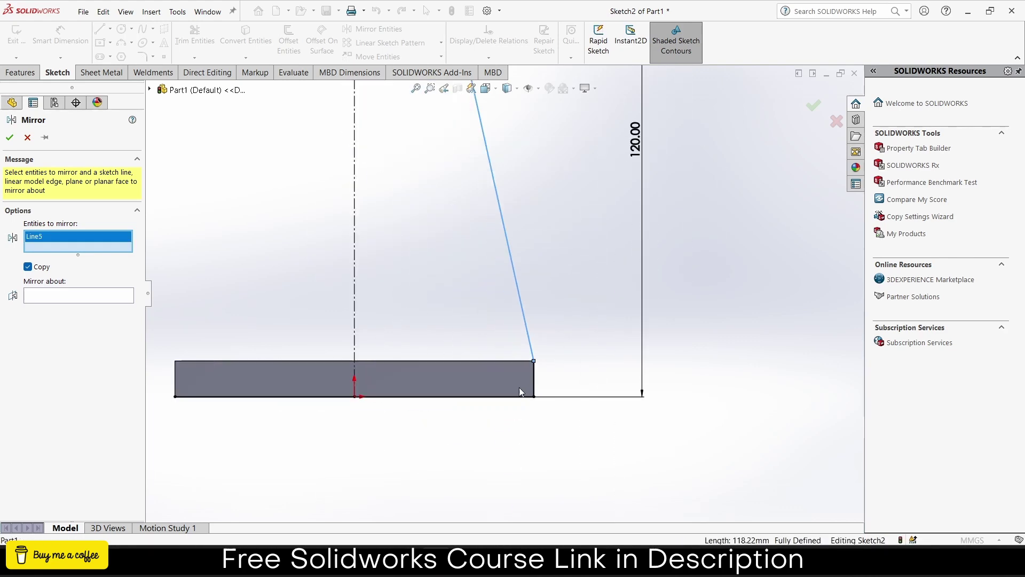
click(534, 380)
click(78, 309)
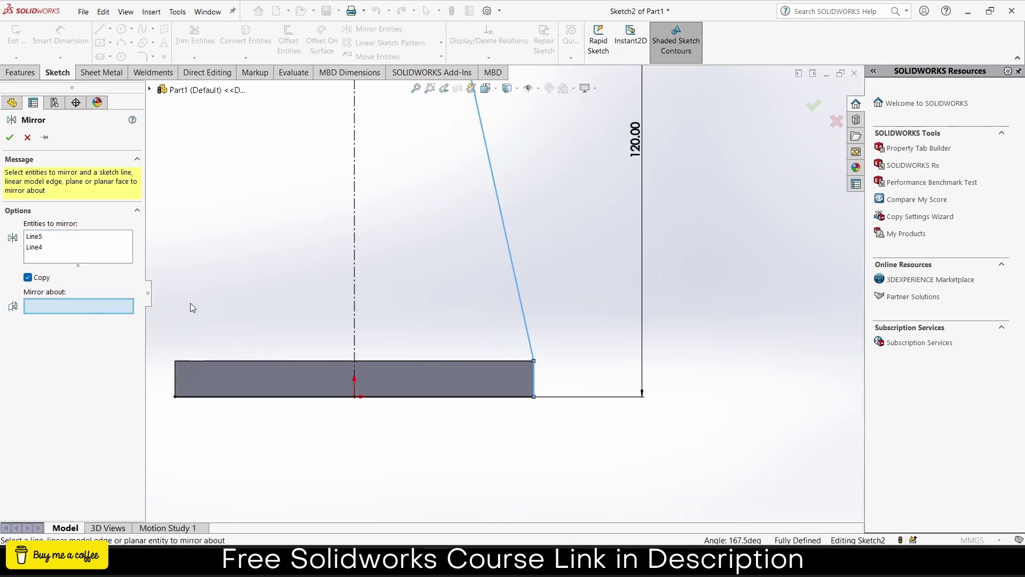
click(355, 309)
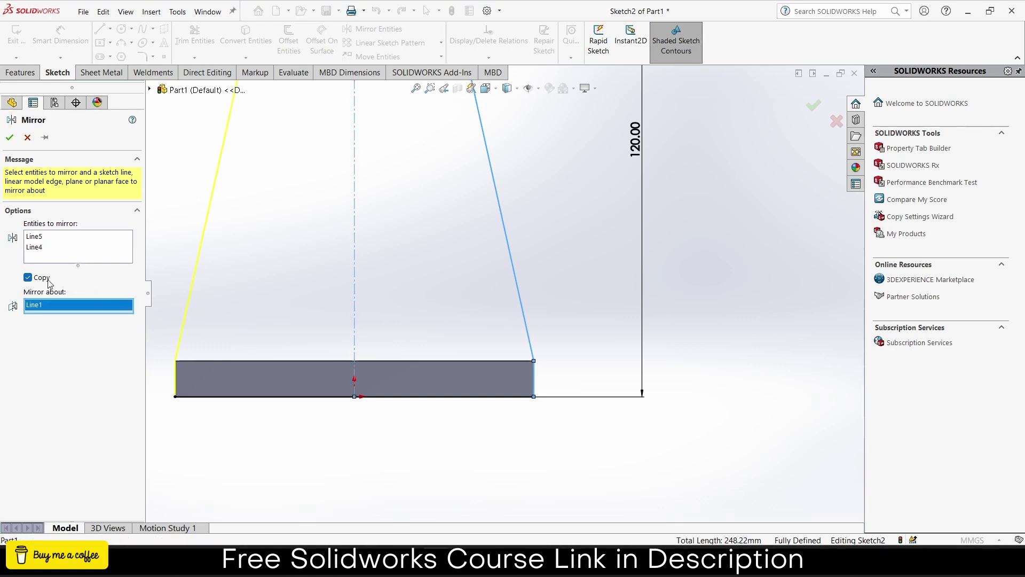
scroll(380, 316, up, 4)
scroll(380, 147, down, 2)
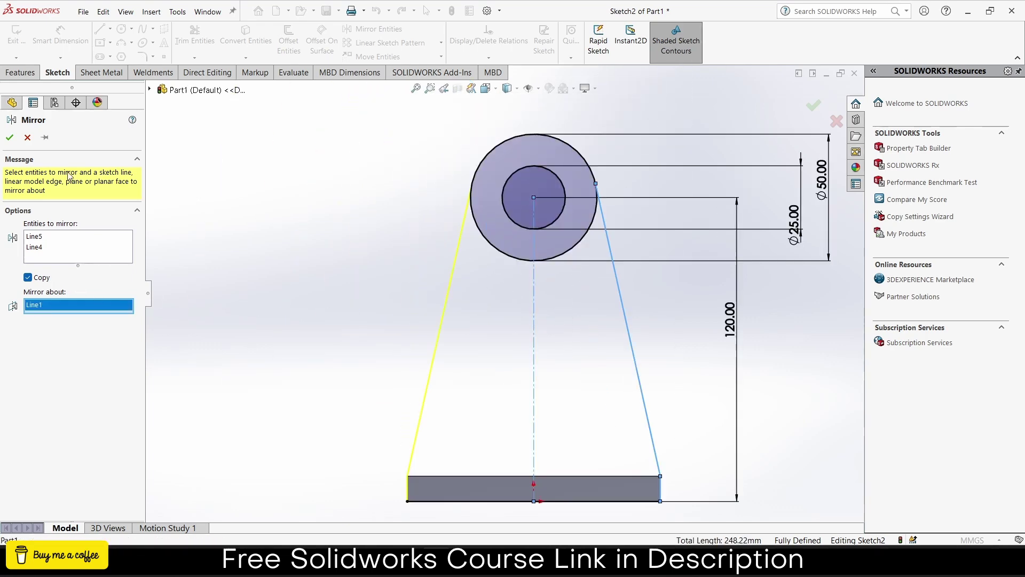
click(9, 135)
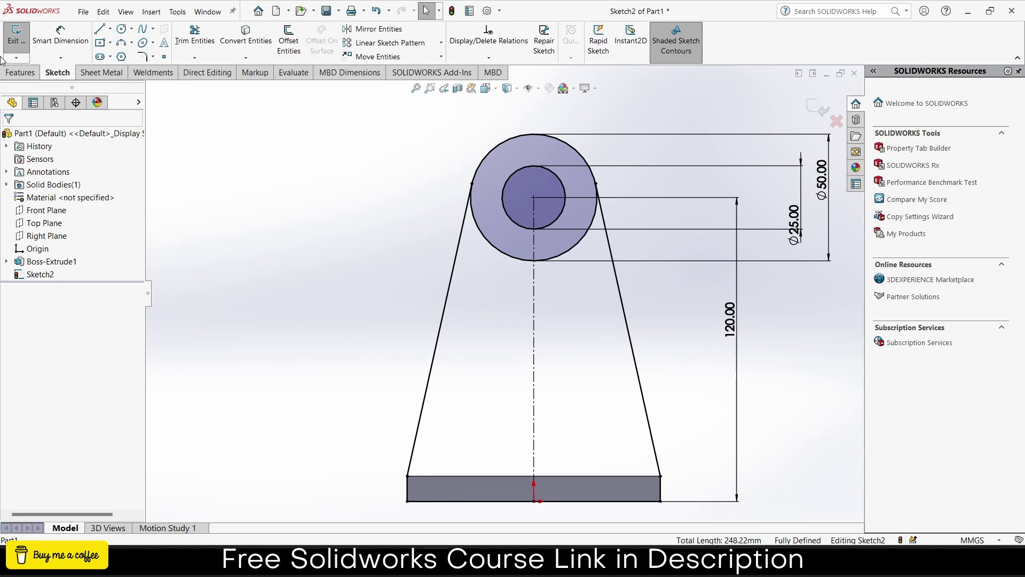
Step: Extrude all five Sketch2 regions 10 mm as Boss-Extrude2
click(16, 74)
click(22, 40)
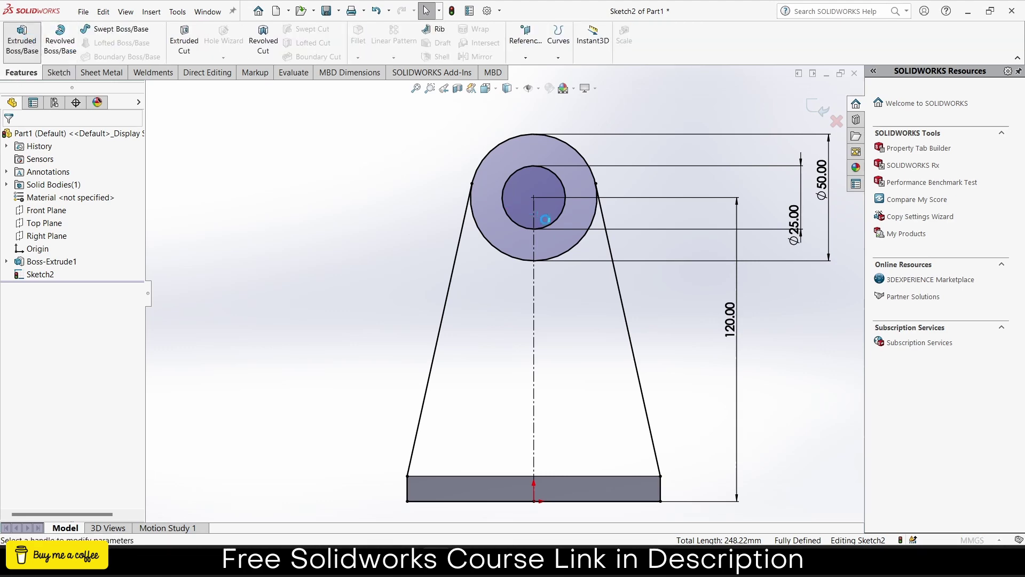
click(447, 252)
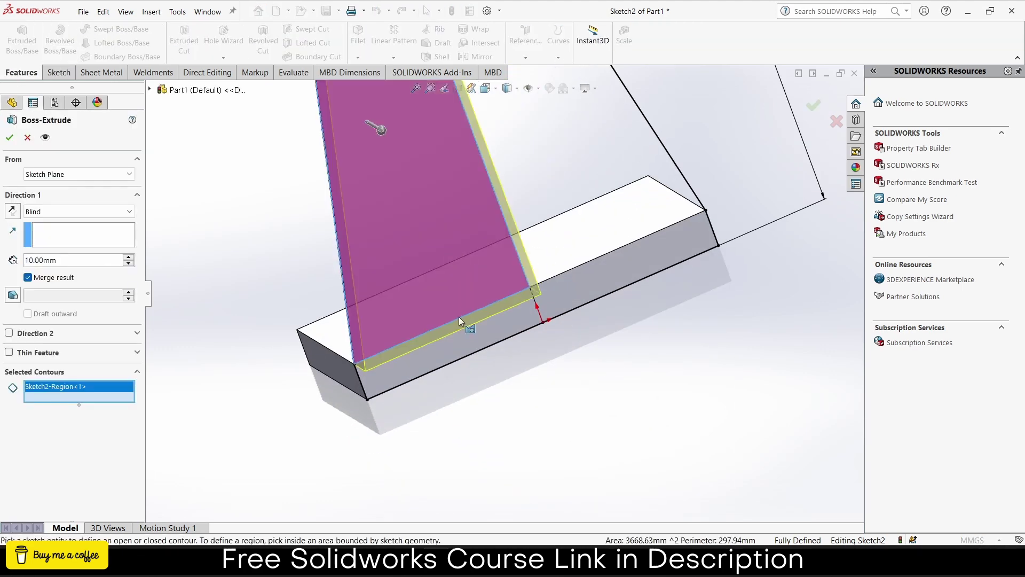
click(459, 316)
click(579, 271)
click(565, 216)
scroll(526, 203, up, 2)
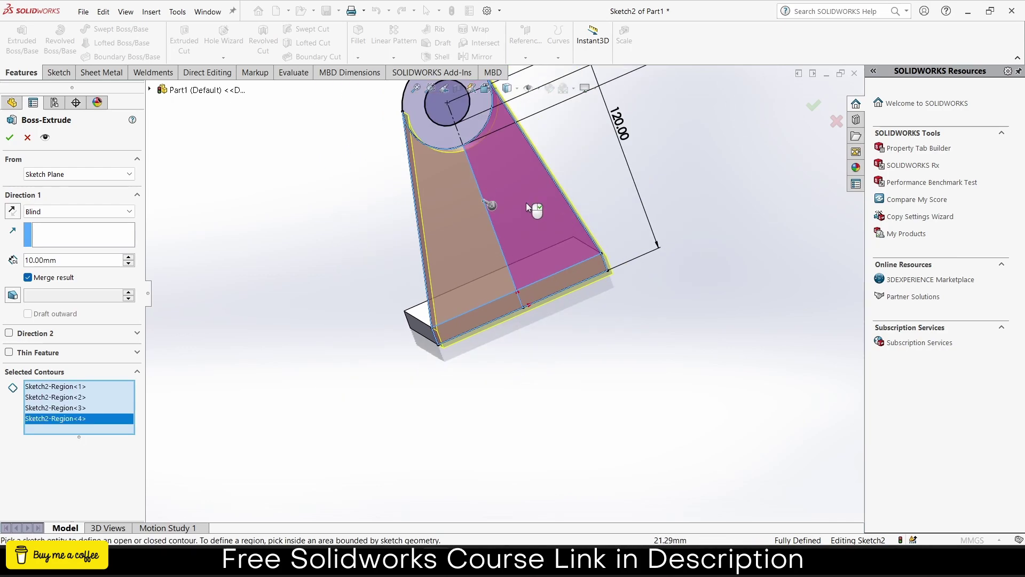
scroll(444, 161, down, 5)
click(441, 167)
scroll(441, 167, up, 5)
middle_drag(441, 167, 214, 169)
click(10, 140)
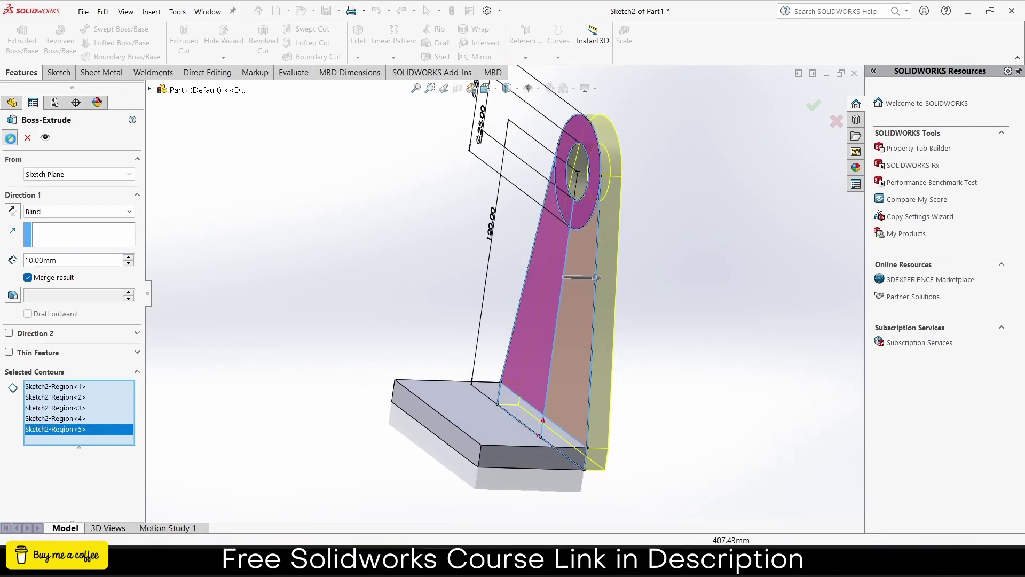
Step: Start a new sketch normal to the bracket's front face
middle_drag(587, 229, 388, 216)
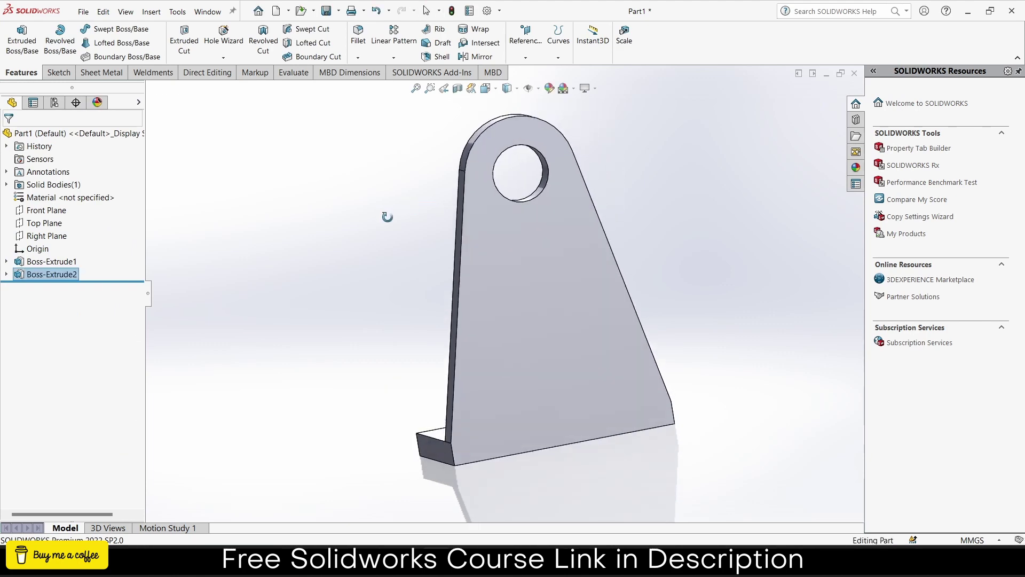
click(554, 240)
click(598, 211)
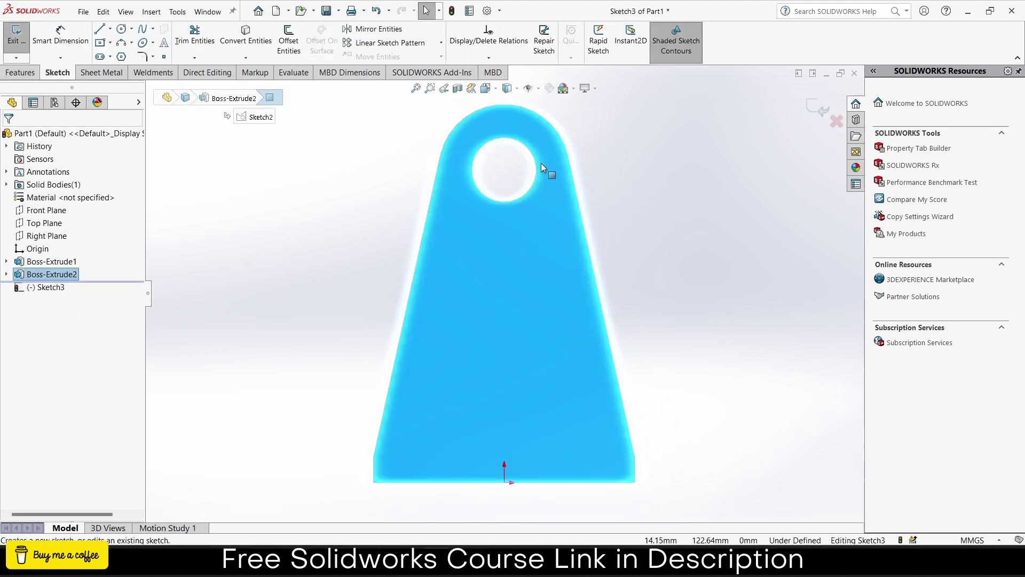
Step: Draw a Ø40 circle centred on the hole
click(122, 29)
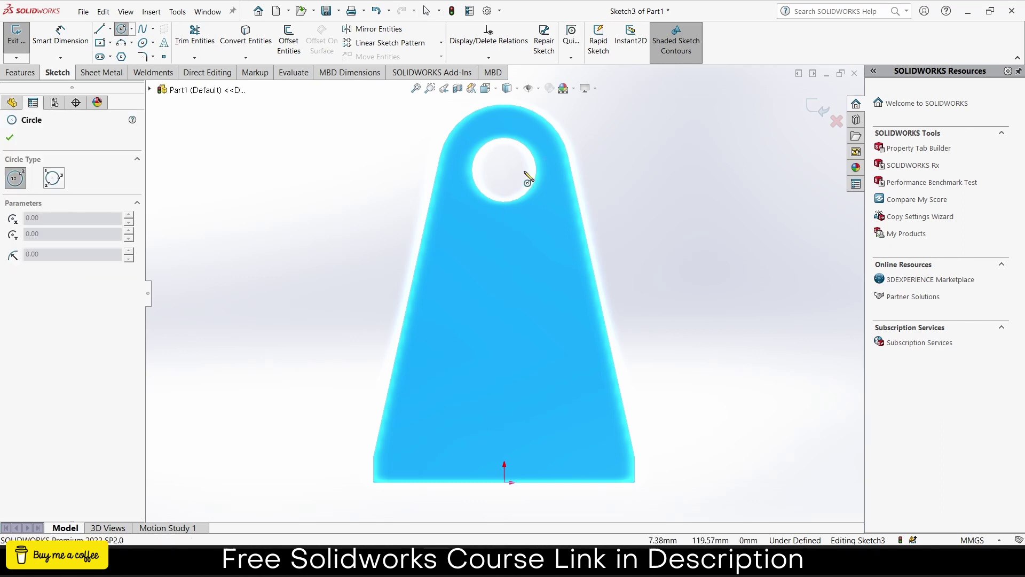
scroll(543, 170, down, 3)
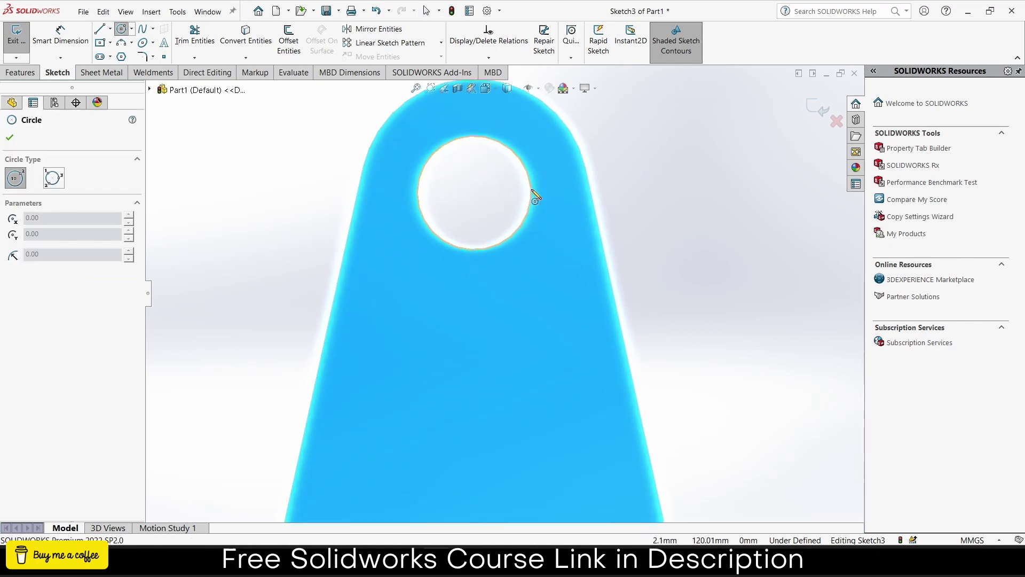
click(475, 193)
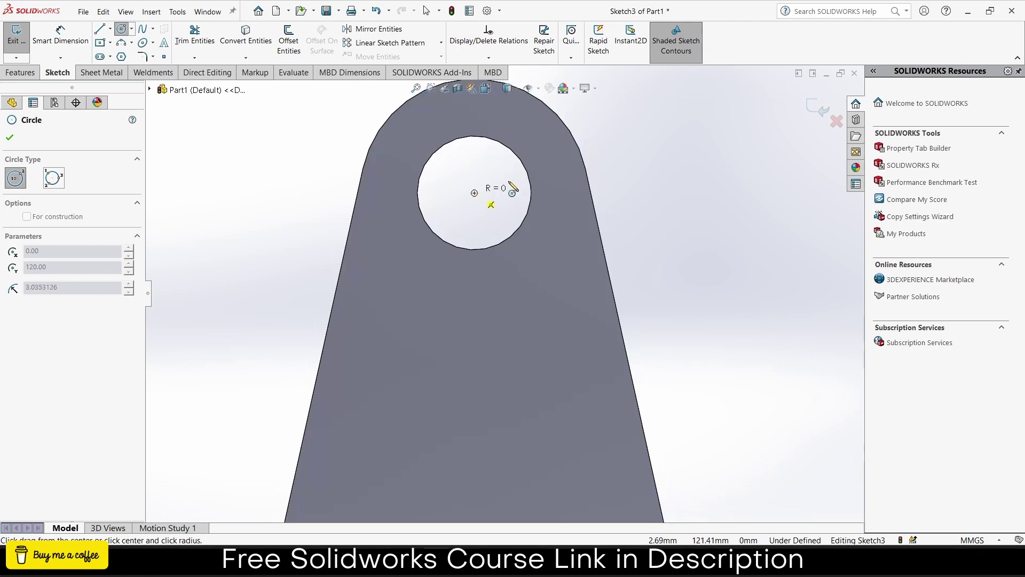
click(565, 193)
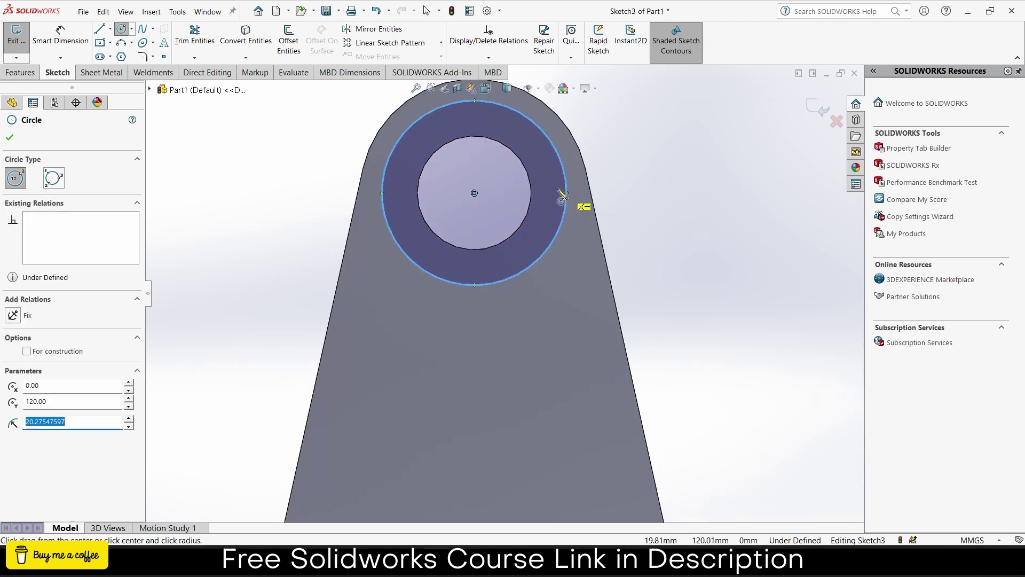
click(68, 41)
click(559, 157)
click(652, 182)
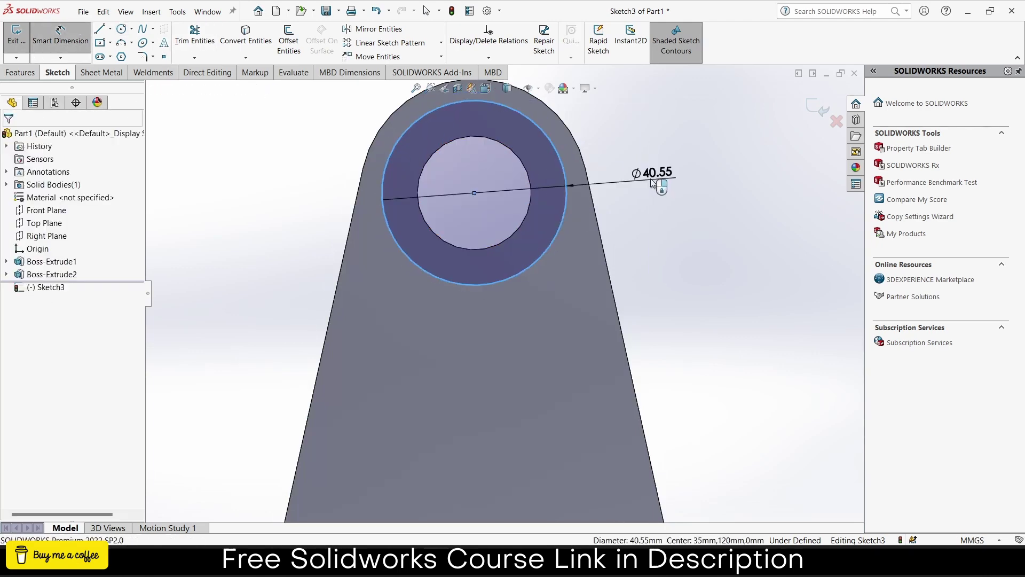
text(40)
key(Return)
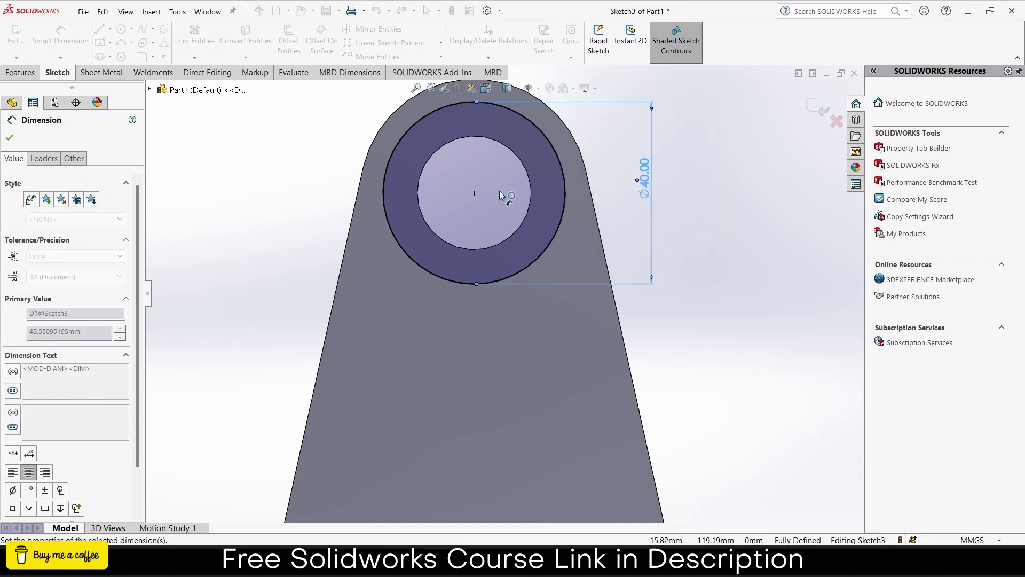
key(Escape)
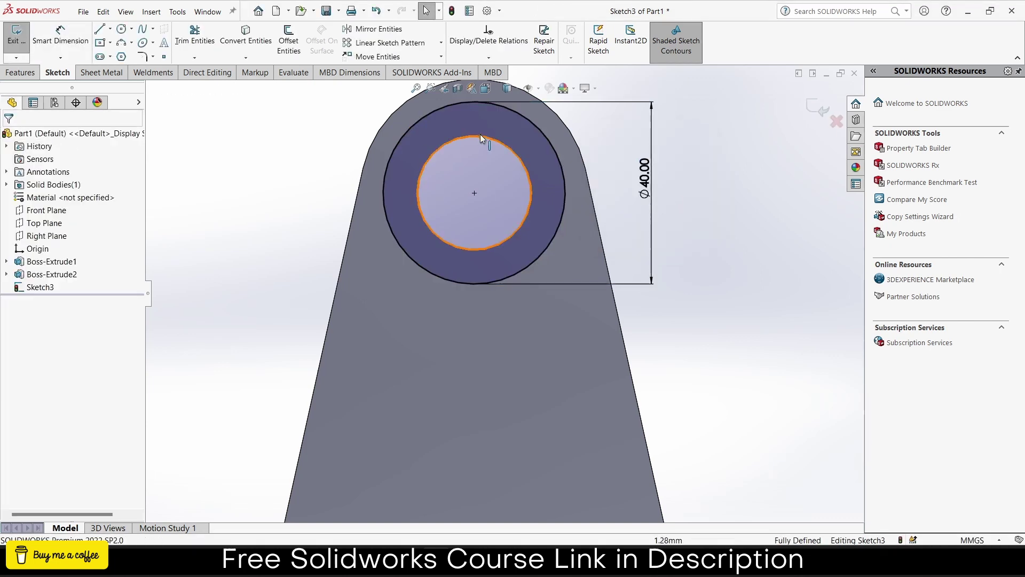
Step: Convert the hole edge into the sketch and extrude the ring as the collar boss Boss-Extrude3
click(483, 137)
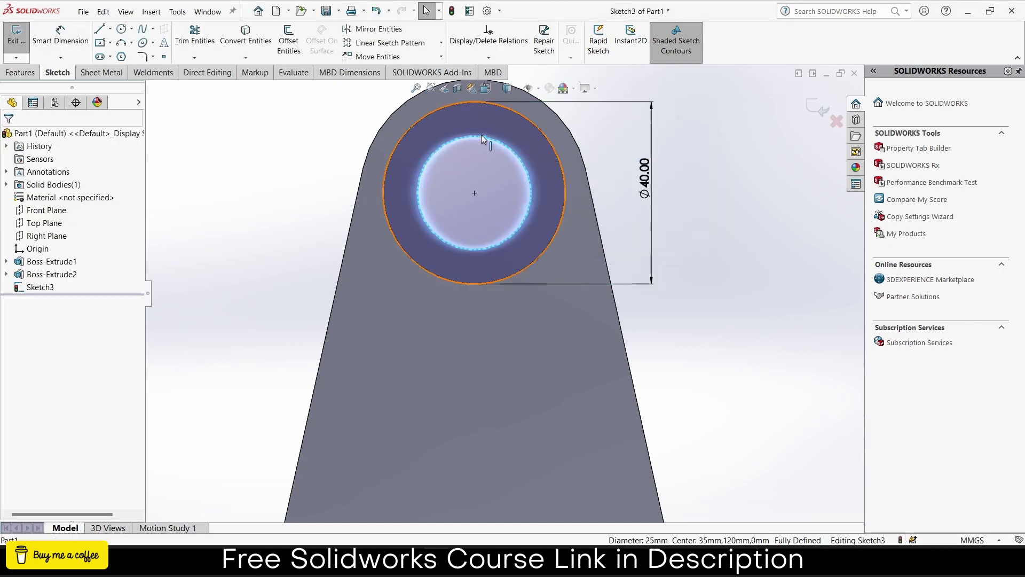
click(252, 47)
click(20, 72)
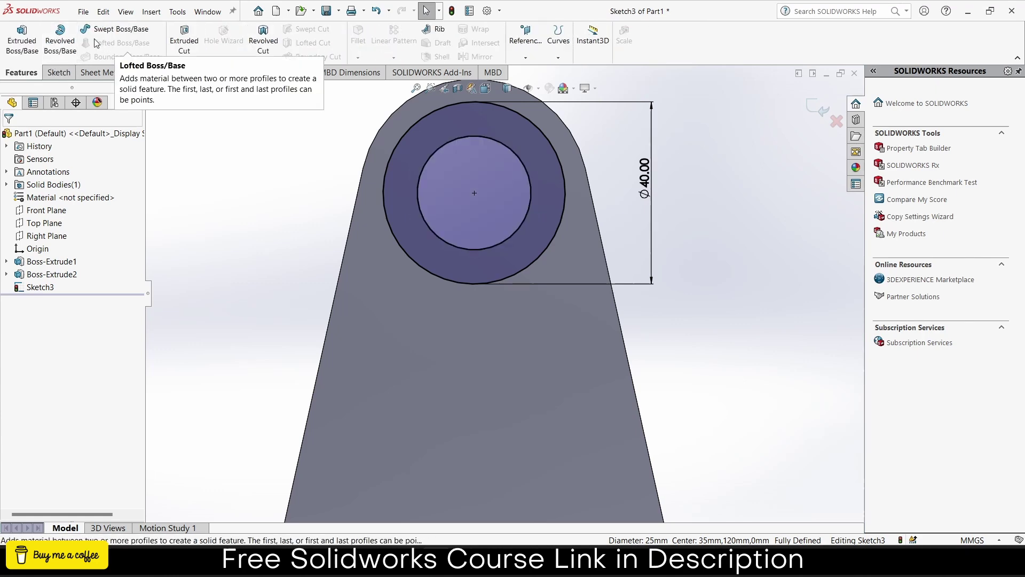
click(22, 40)
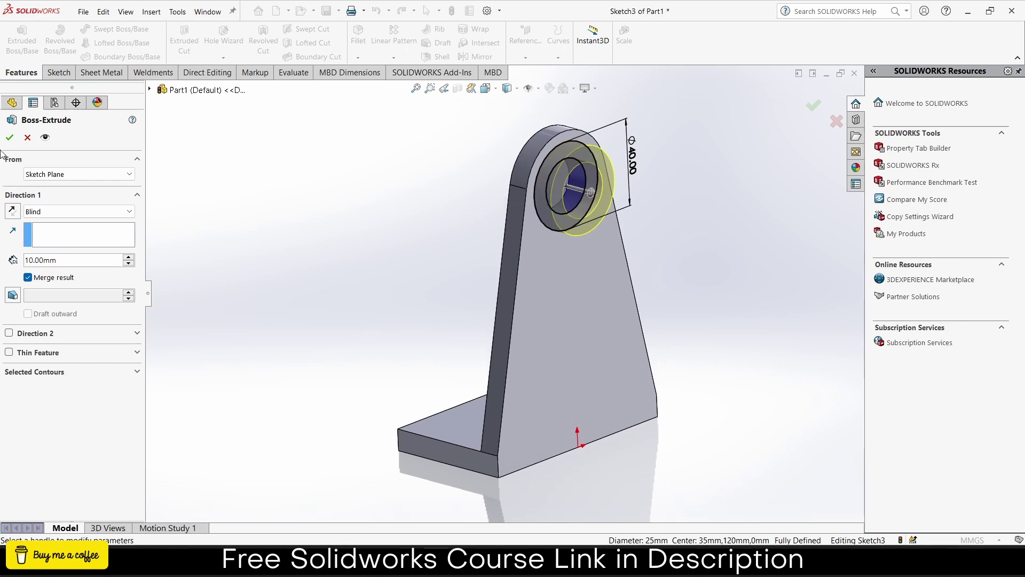
click(9, 138)
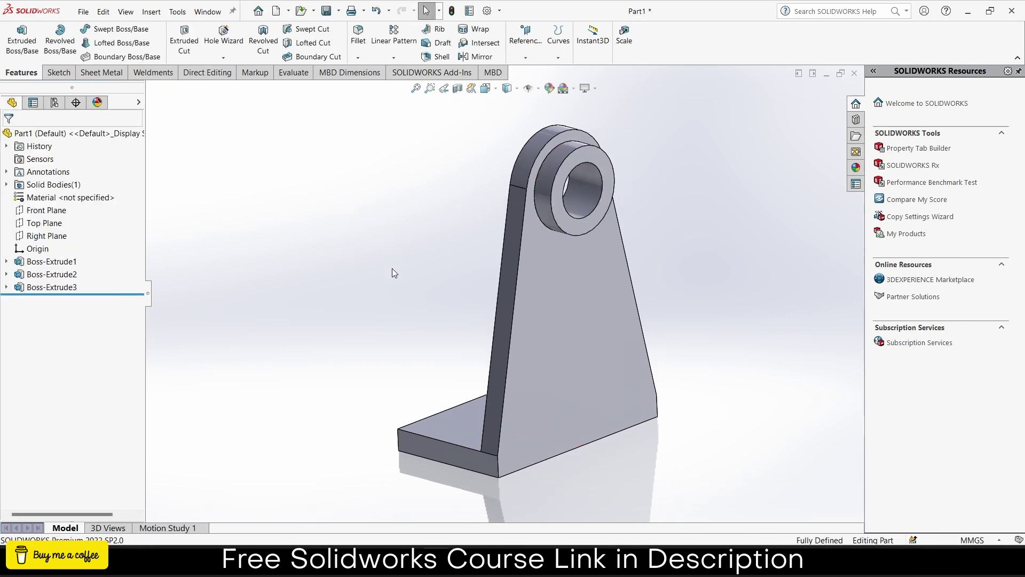
Step: Sketch a Ø5 circle near the base plate's top-left corner
middle_drag(392, 269, 463, 376)
click(447, 306)
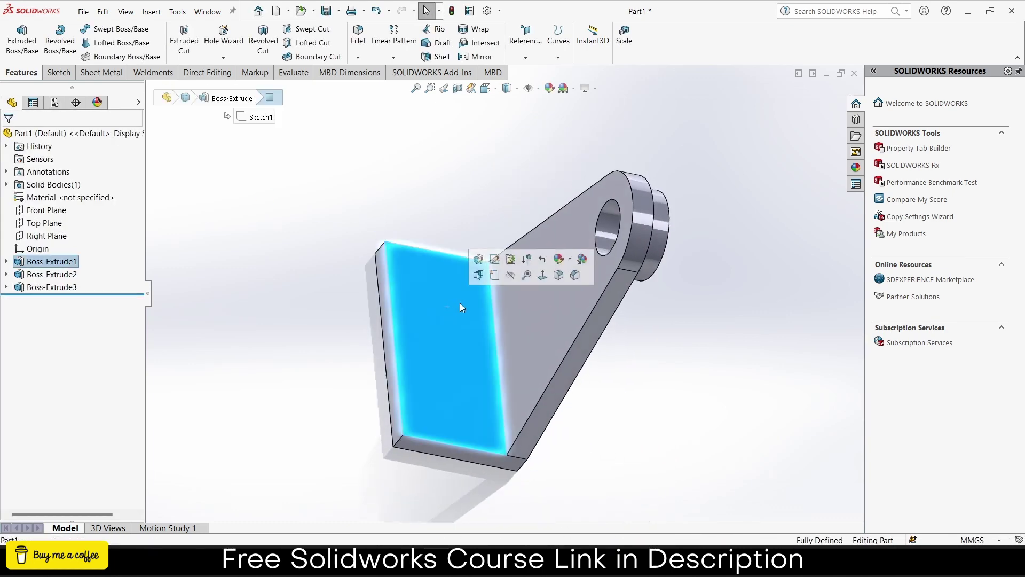
click(492, 278)
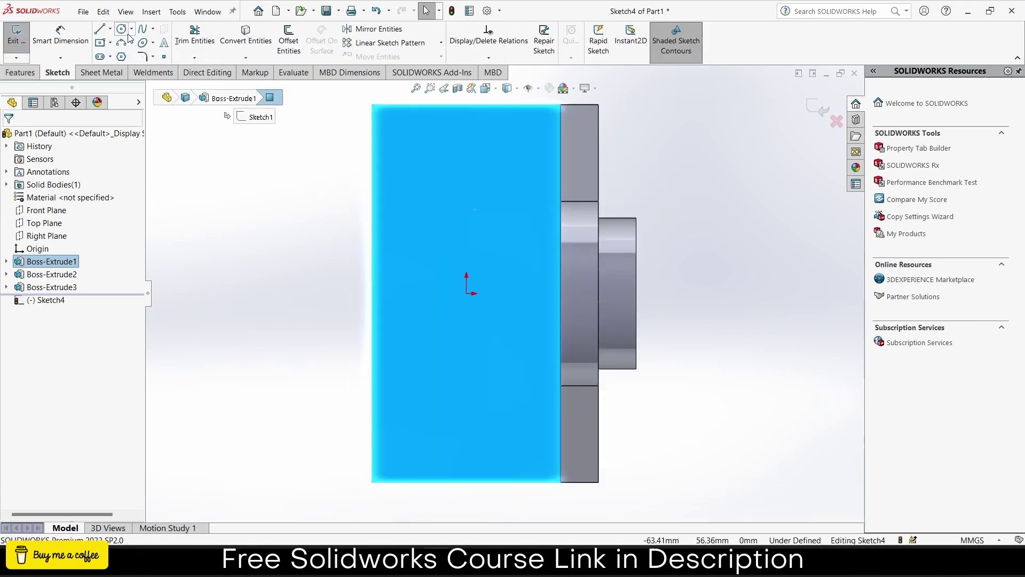
click(399, 130)
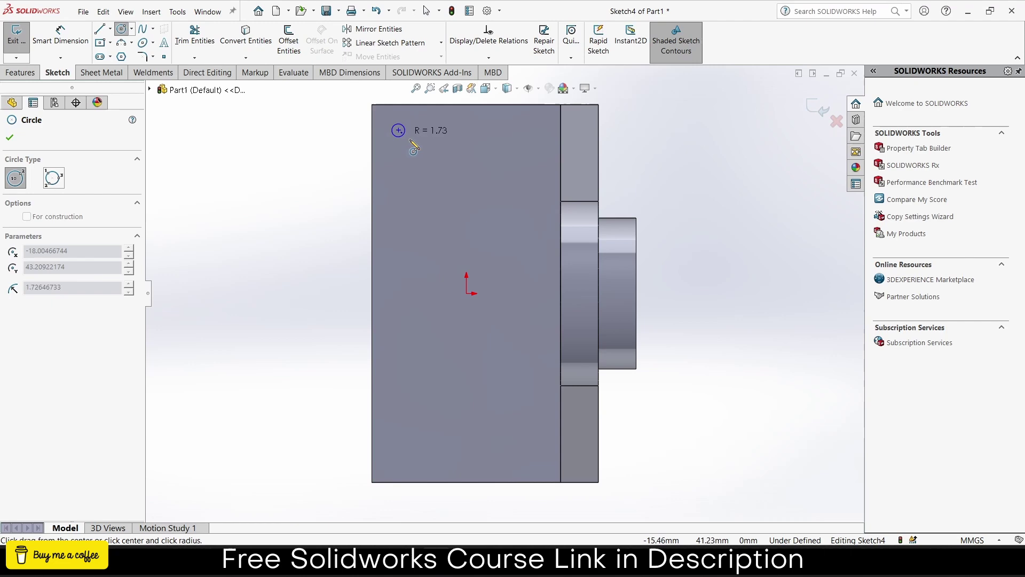
click(406, 136)
click(61, 36)
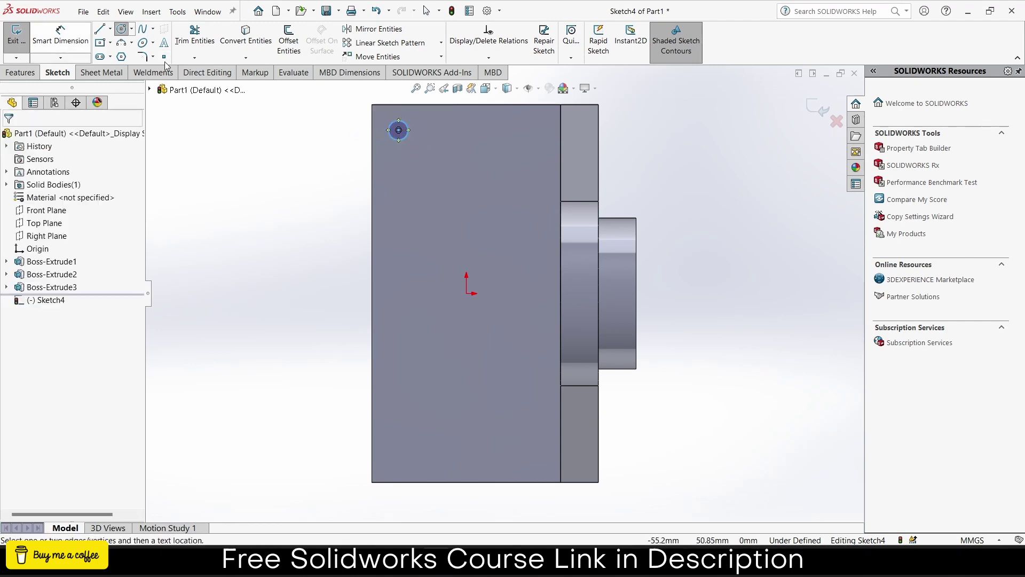
click(400, 123)
click(331, 147)
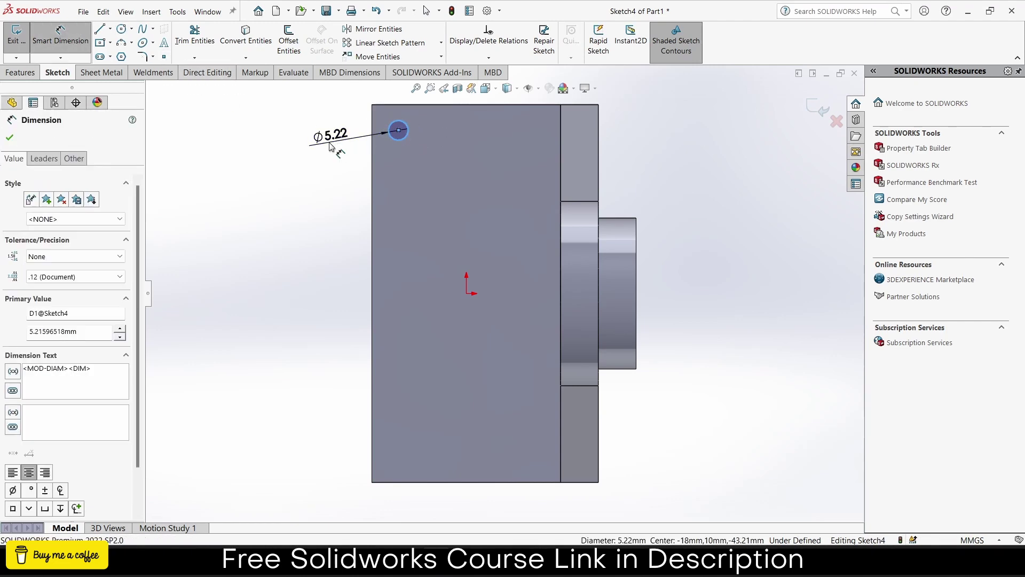
text(5)
key(Return)
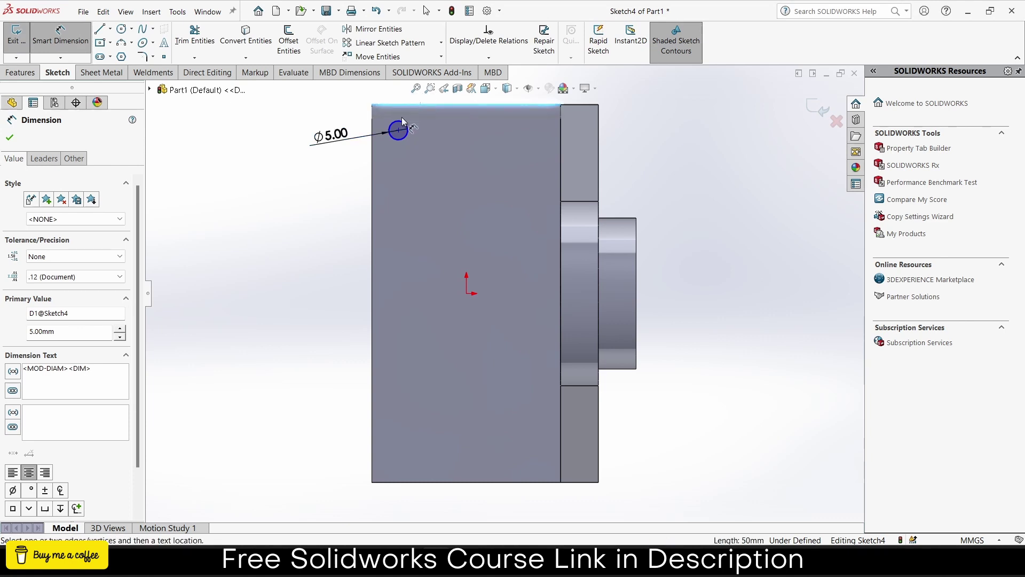
Step: Locate the circle 10 mm from the top edge and 10 mm from the left edge
click(398, 131)
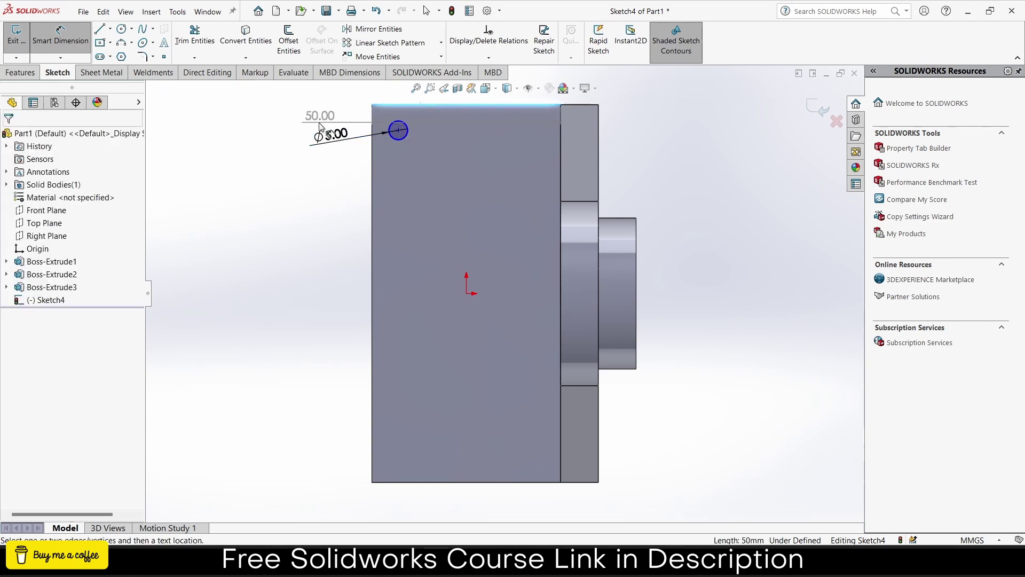
click(399, 131)
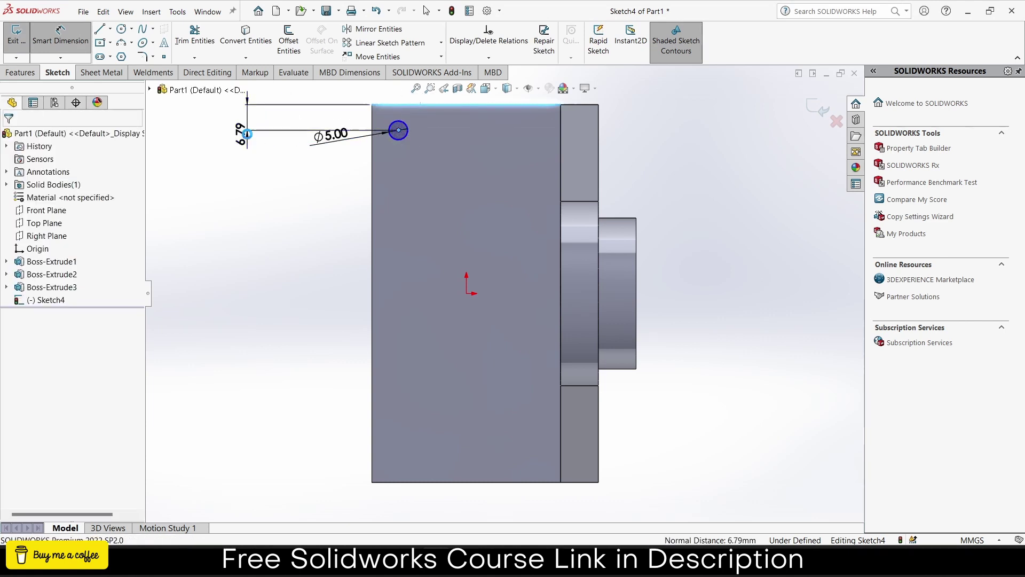
click(247, 134)
text(10)
key(Return)
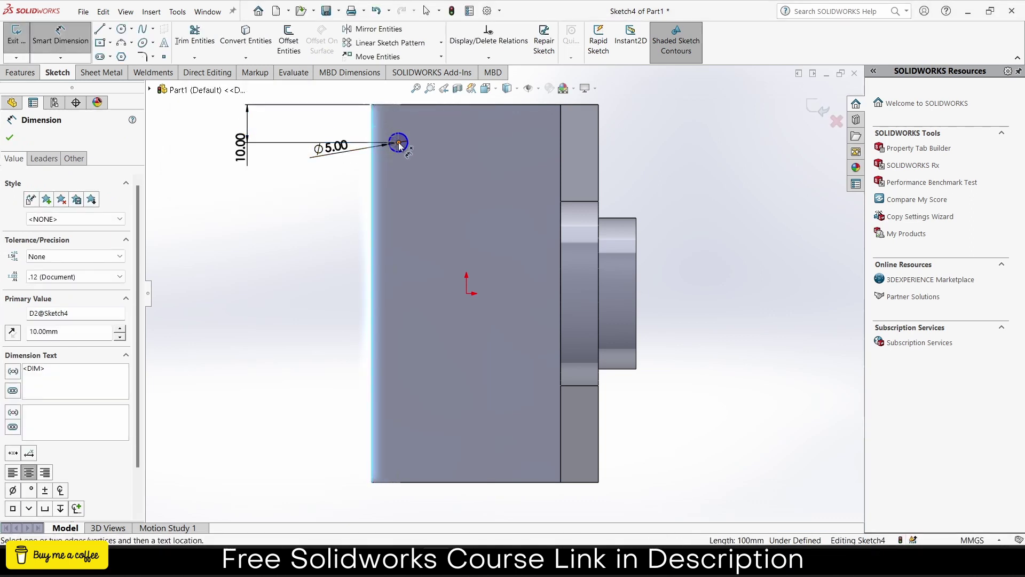
click(399, 144)
click(393, 189)
key(Return)
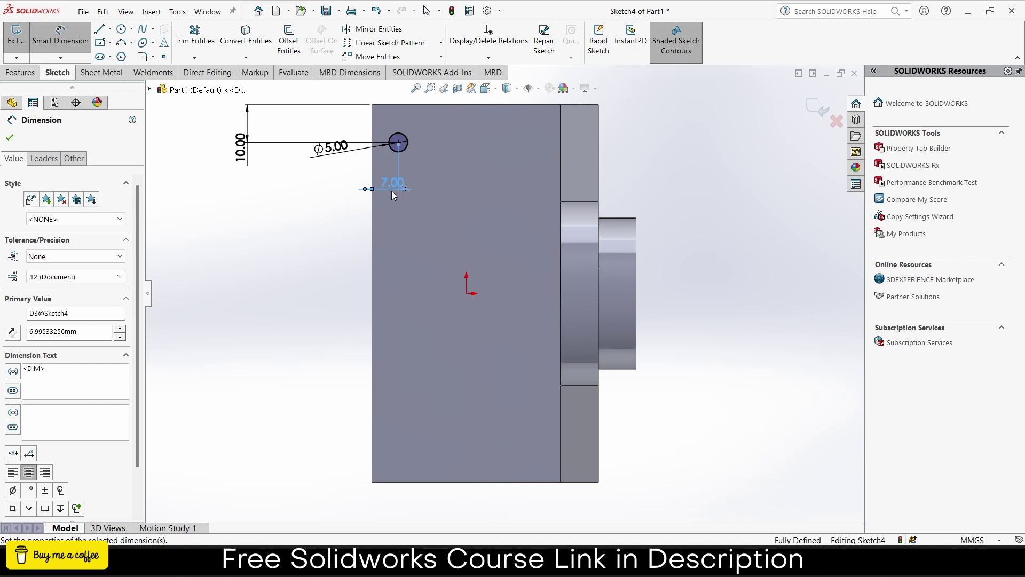
double_click(393, 183)
text(10.00mm)
key(Return)
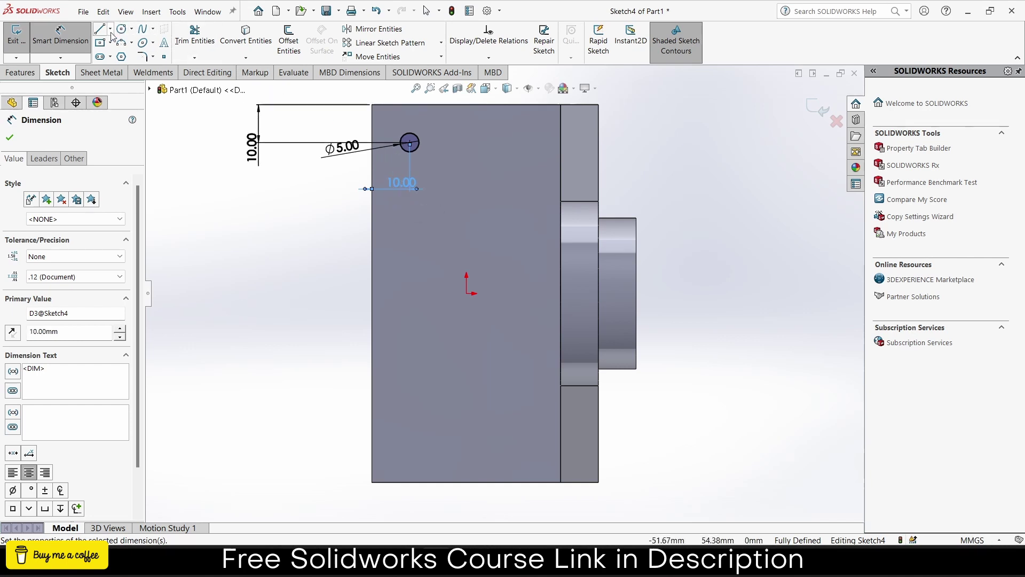
Step: Add vertical and horizontal centerlines meeting at the origin
click(111, 28)
click(127, 52)
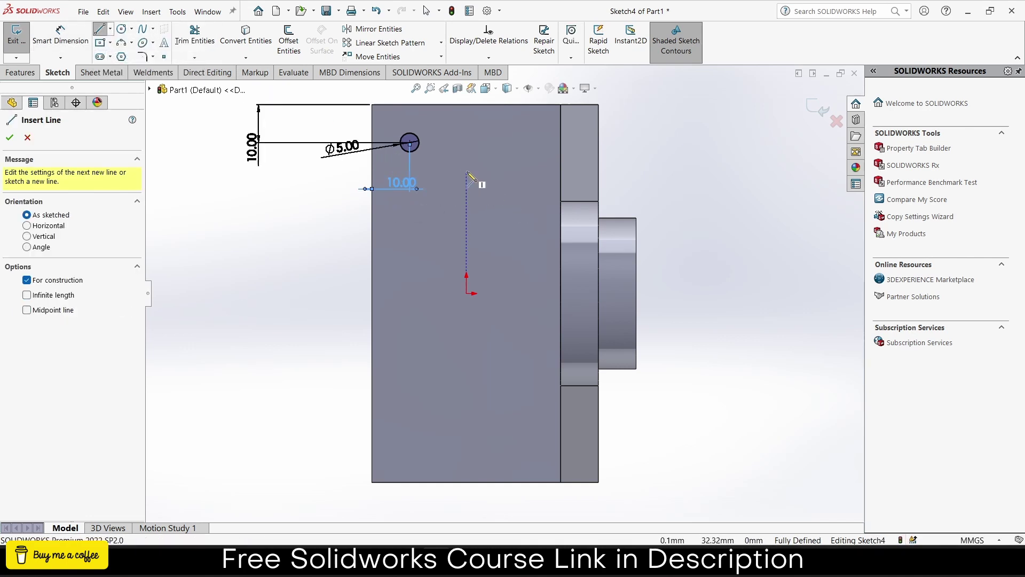
click(467, 172)
click(466, 293)
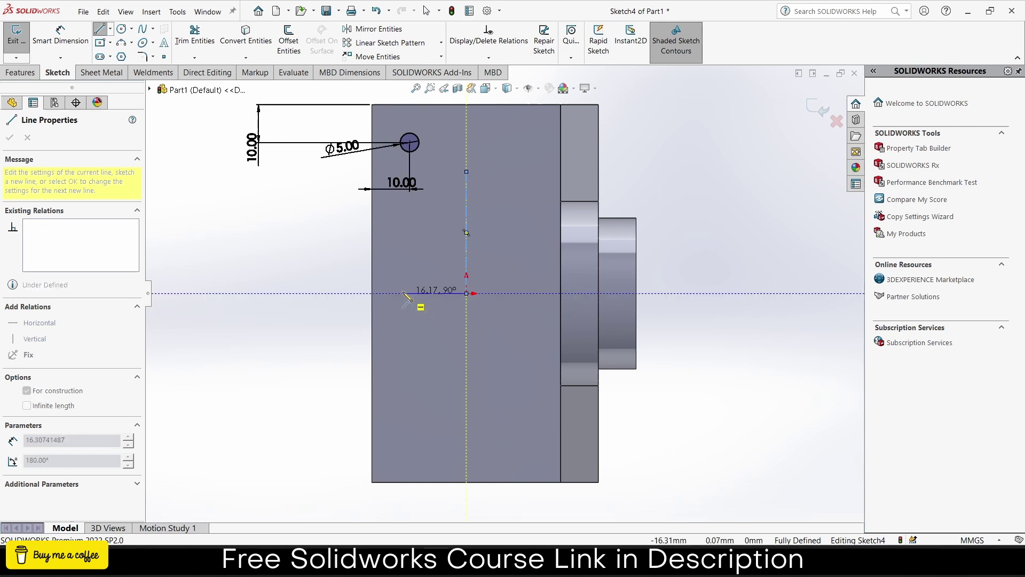
click(395, 294)
key(Escape)
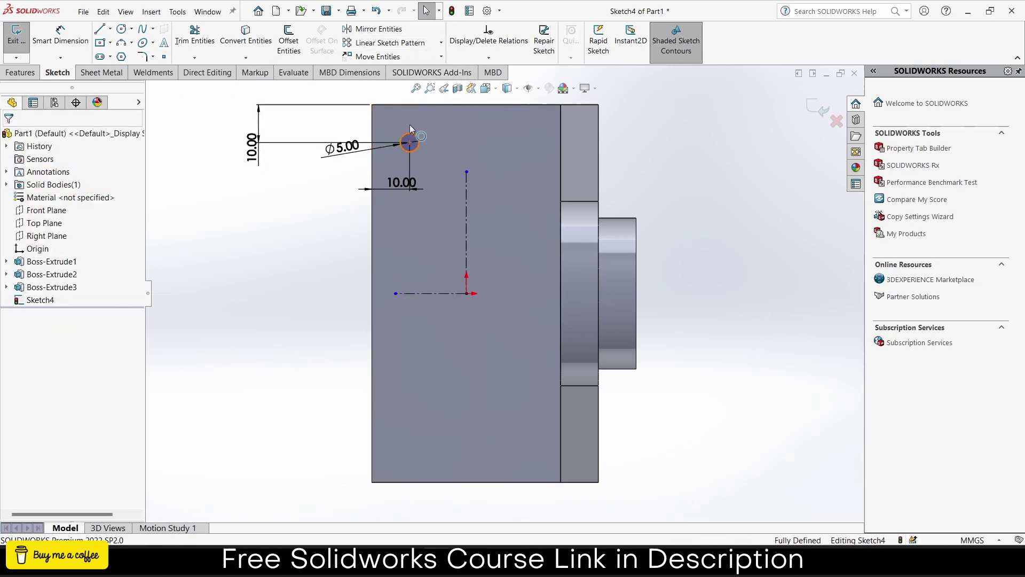
Step: Mirror the Ø5 circle across the vertical centerline to create a second hole circle
click(411, 134)
click(374, 28)
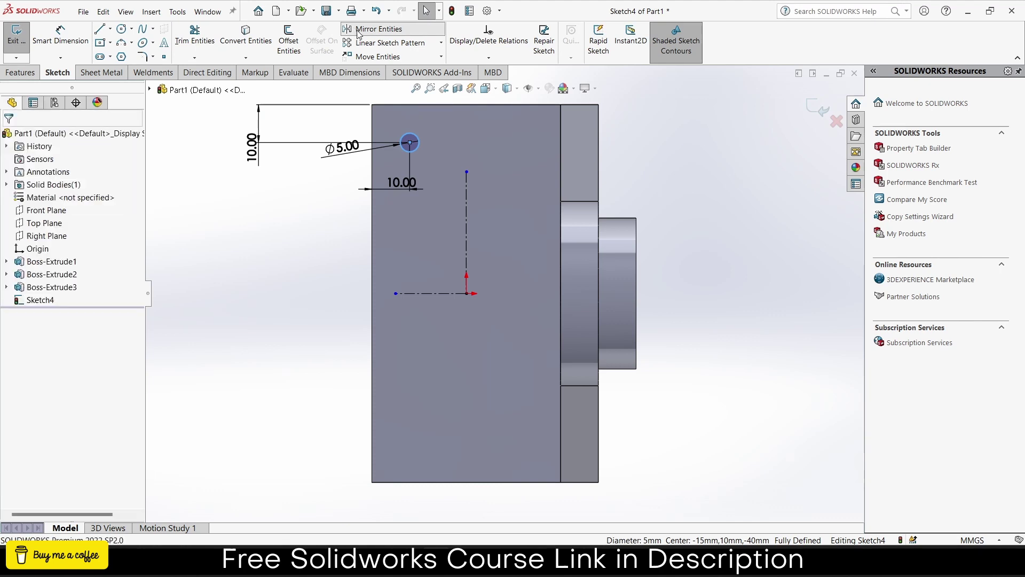
click(466, 206)
right_click(91, 258)
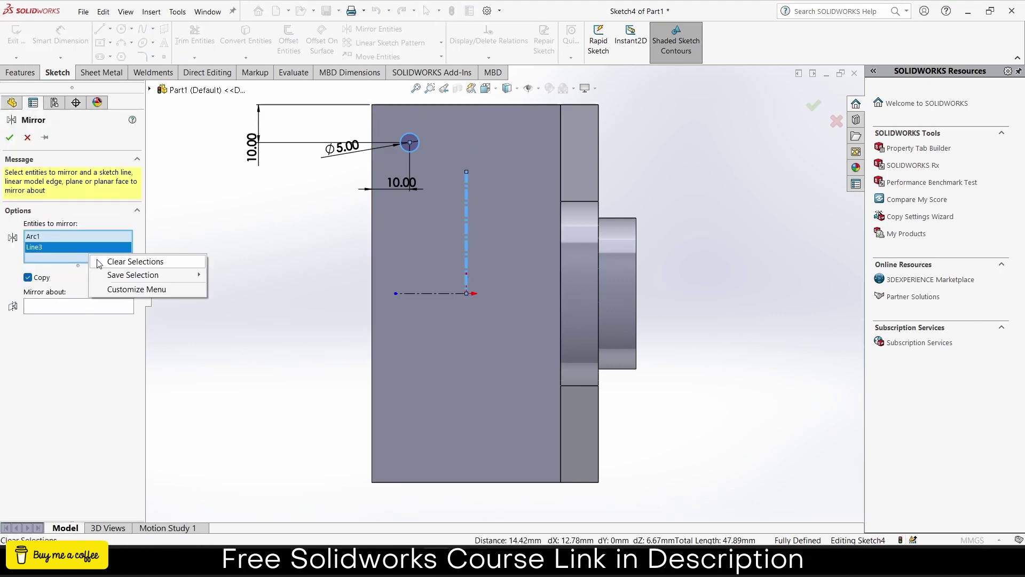
click(126, 262)
click(418, 138)
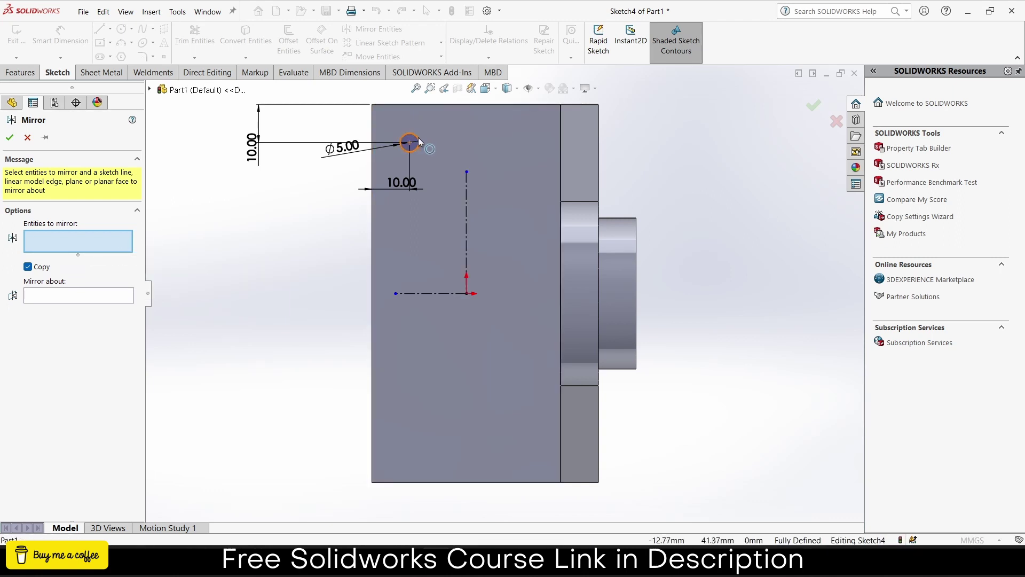
click(96, 296)
click(466, 223)
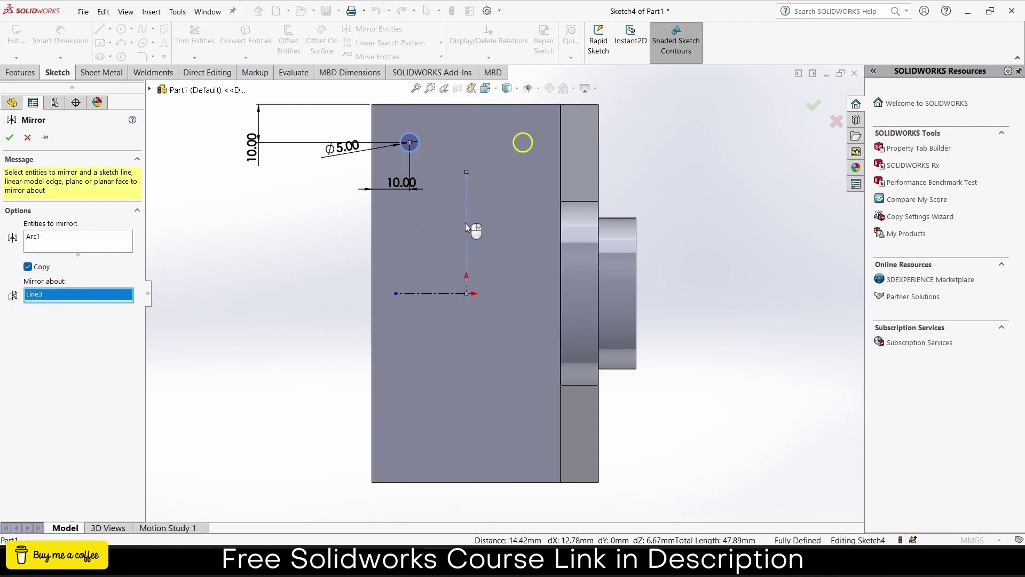
click(10, 138)
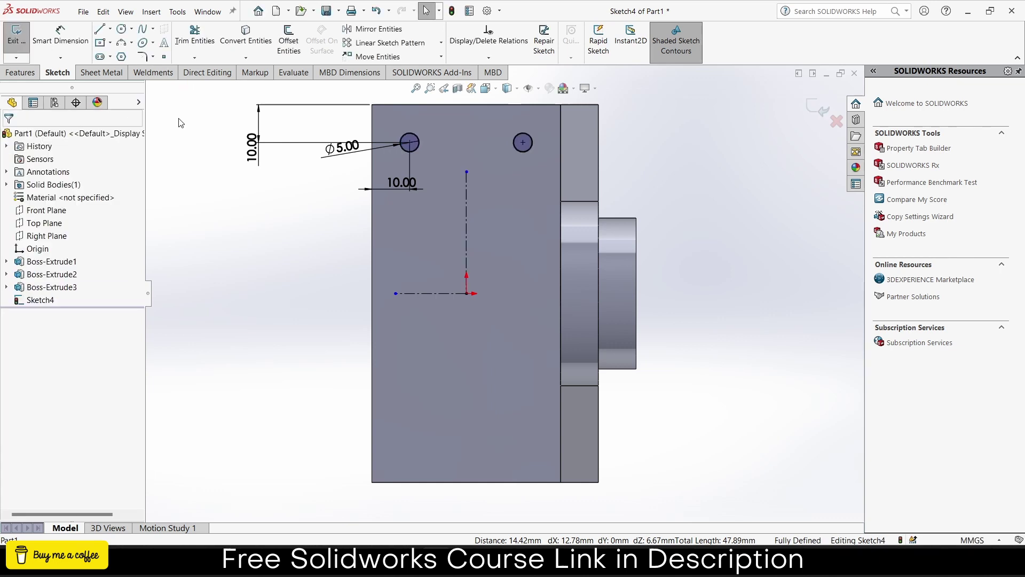
Step: Mirror both circles across the horizontal centerline to add the two bottom circles
click(376, 29)
click(410, 141)
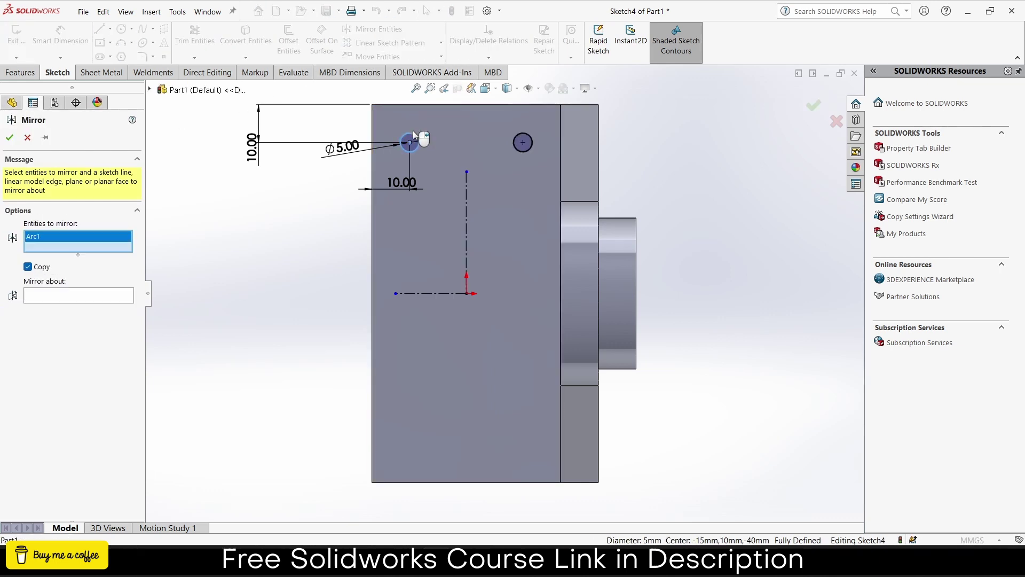
click(522, 141)
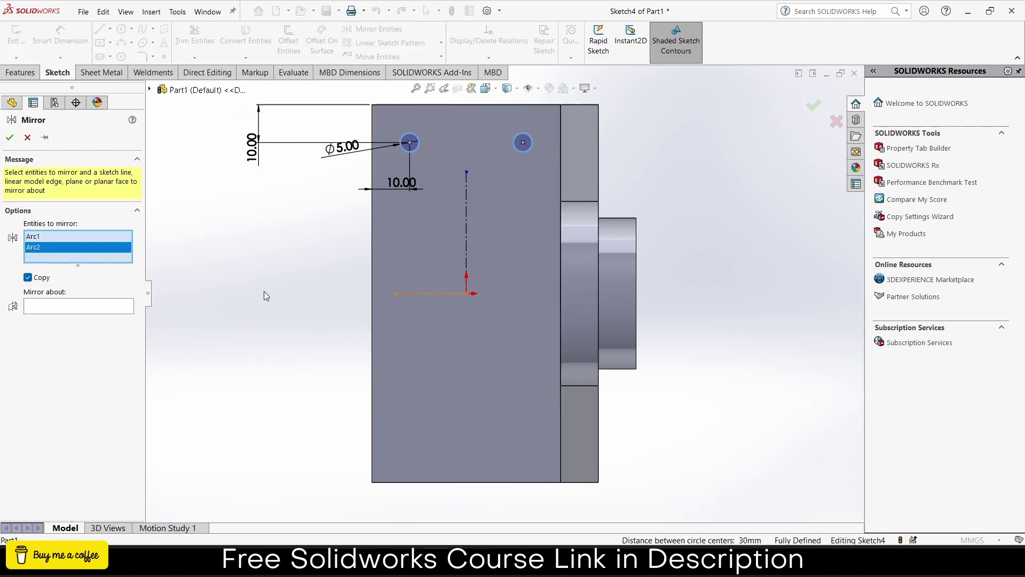
click(113, 309)
click(433, 294)
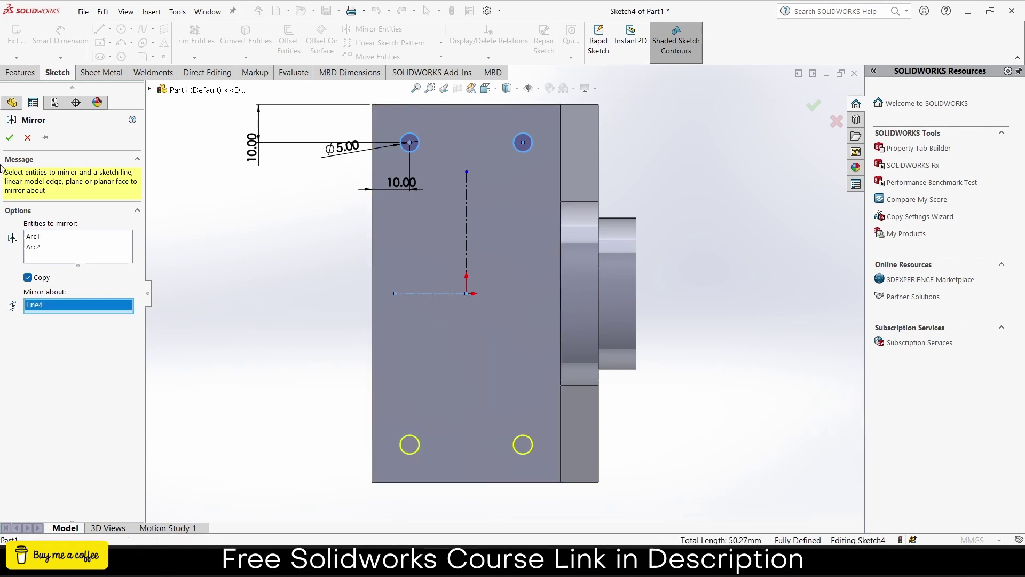
click(10, 138)
Step: Cut the four Ø5 circles Through All into the base plate as Cut-Extrude1
click(22, 73)
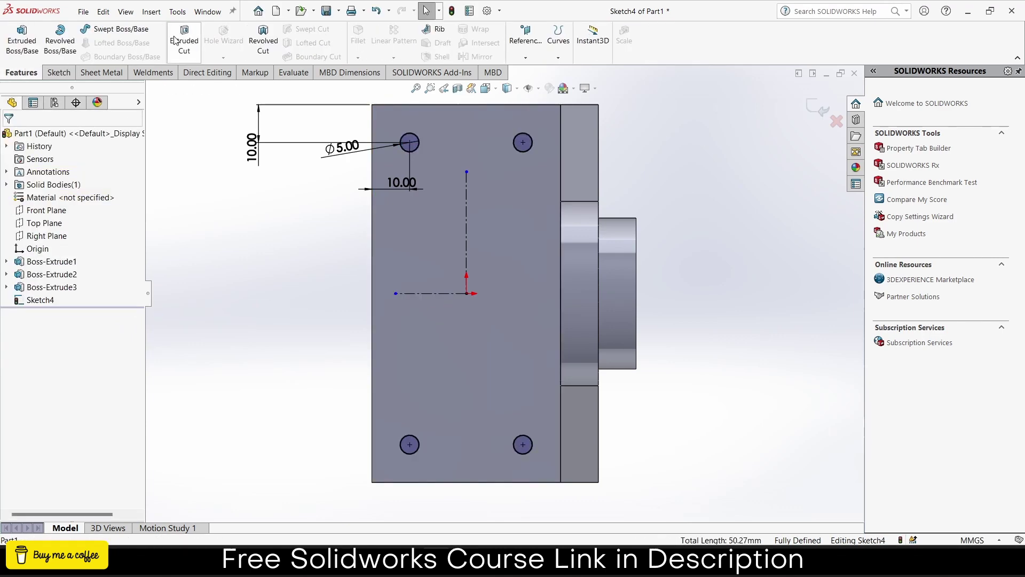
click(184, 40)
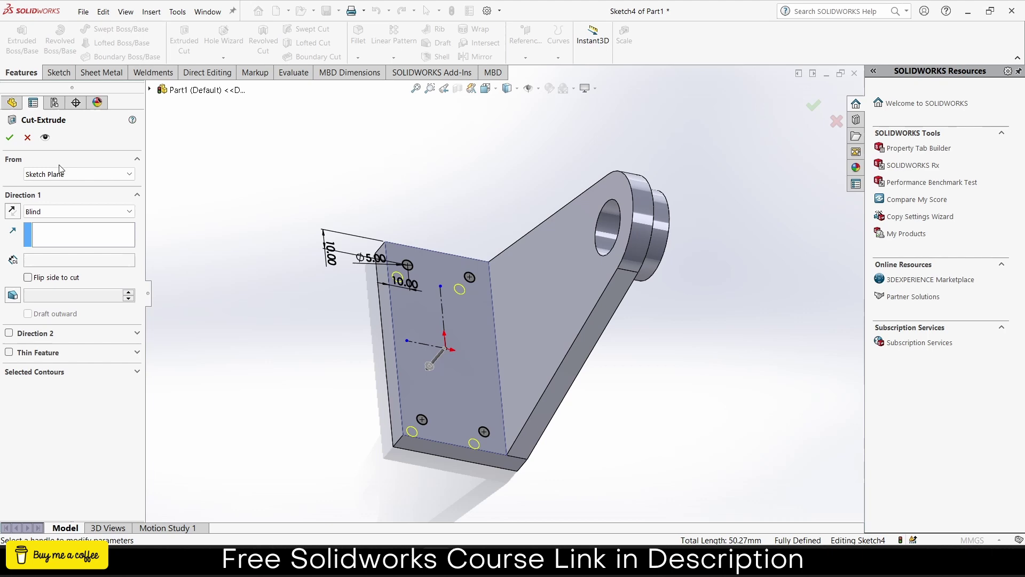
click(69, 211)
click(69, 234)
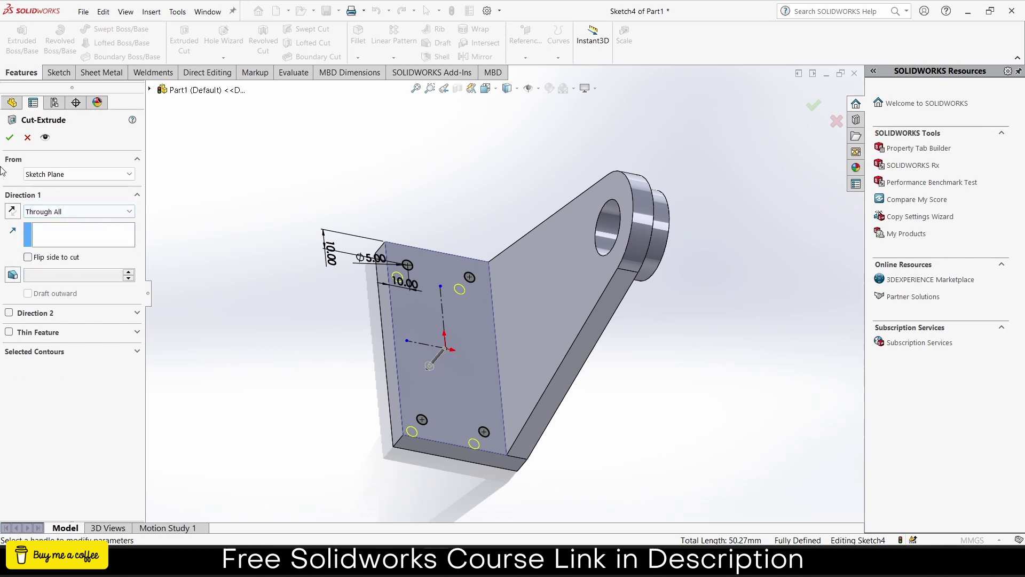
click(9, 137)
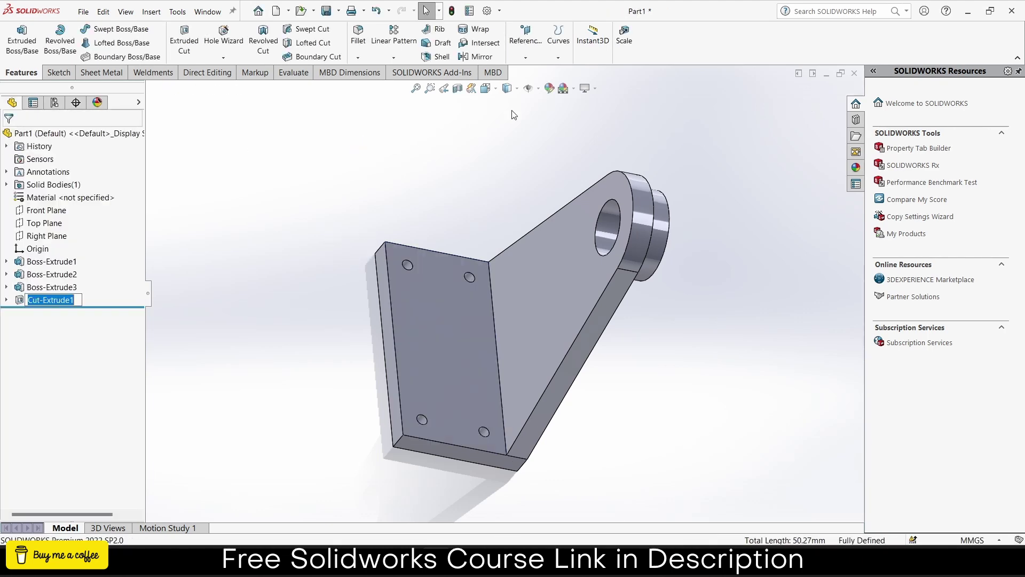
Step: Inspect the new holes and enable the SOLIDWORKS Simulation add-in
click(521, 120)
middle_drag(534, 166, 533, 87)
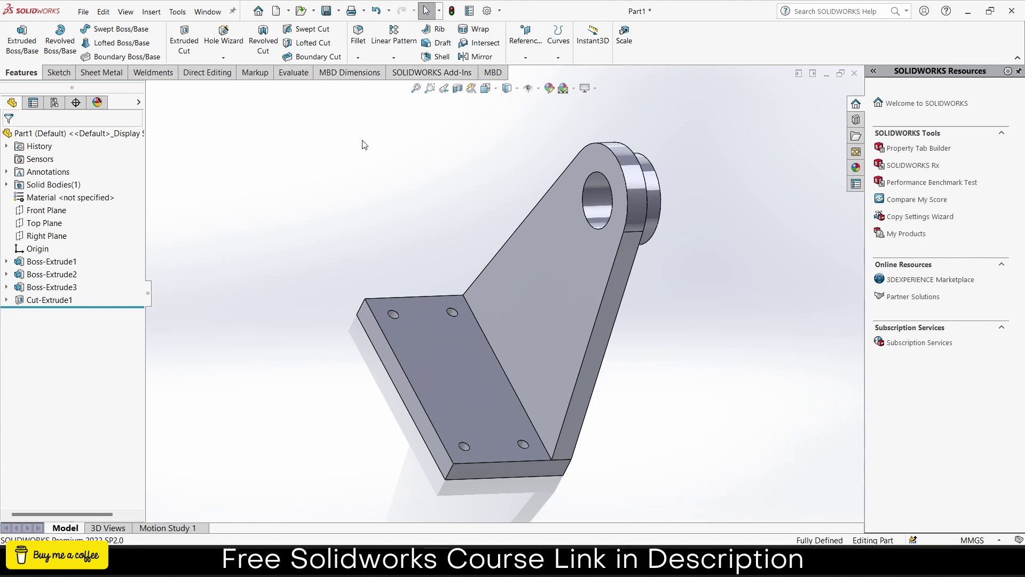
click(409, 73)
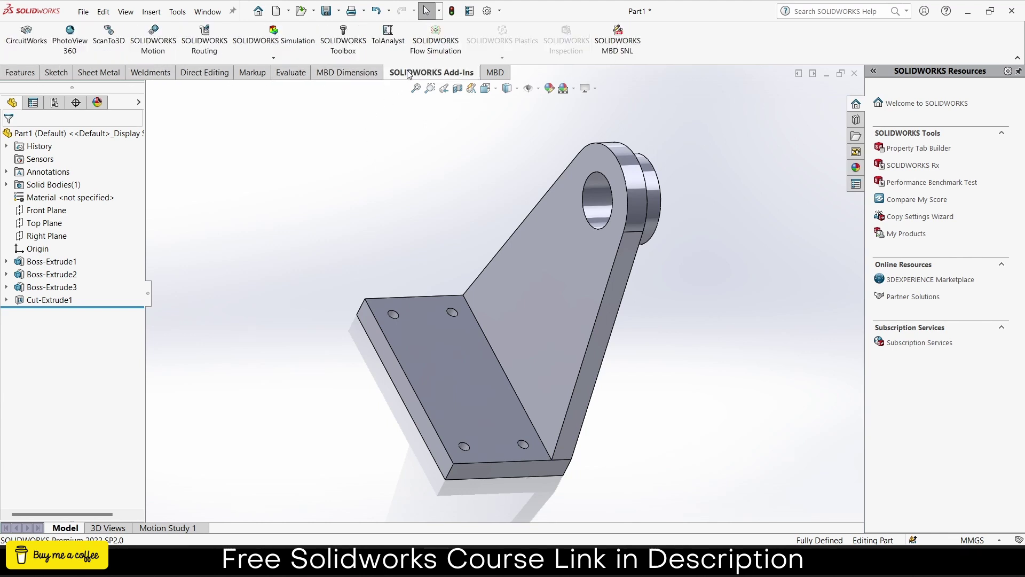
click(277, 39)
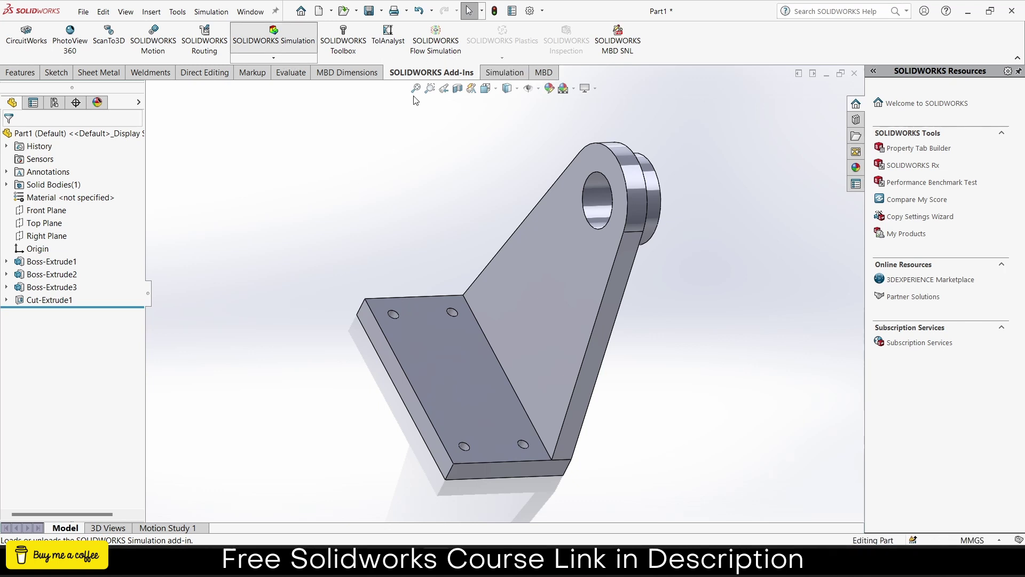
Step: Start a new simulation study, keeping the default Static type named Static 1
click(505, 73)
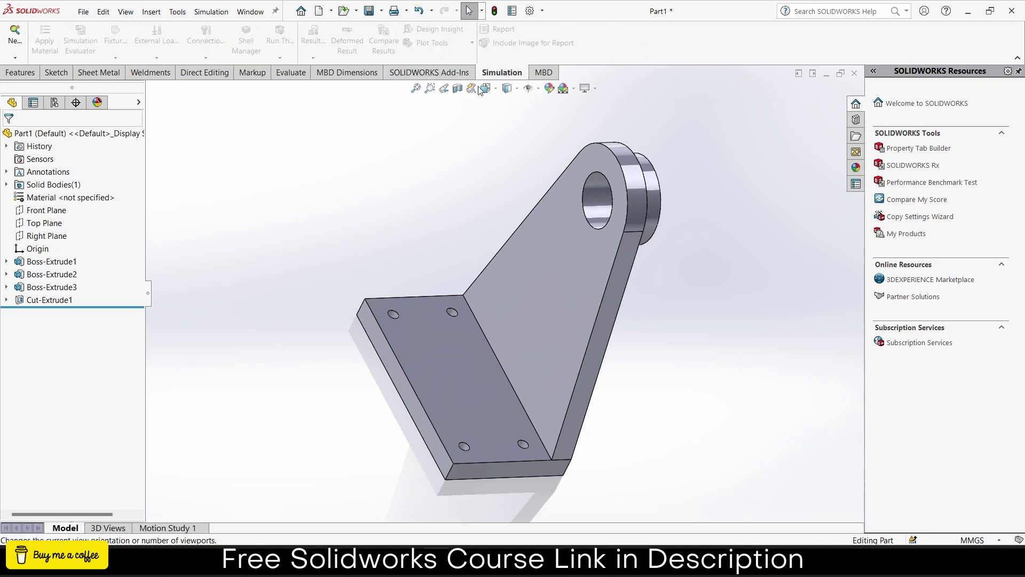
click(16, 58)
click(28, 71)
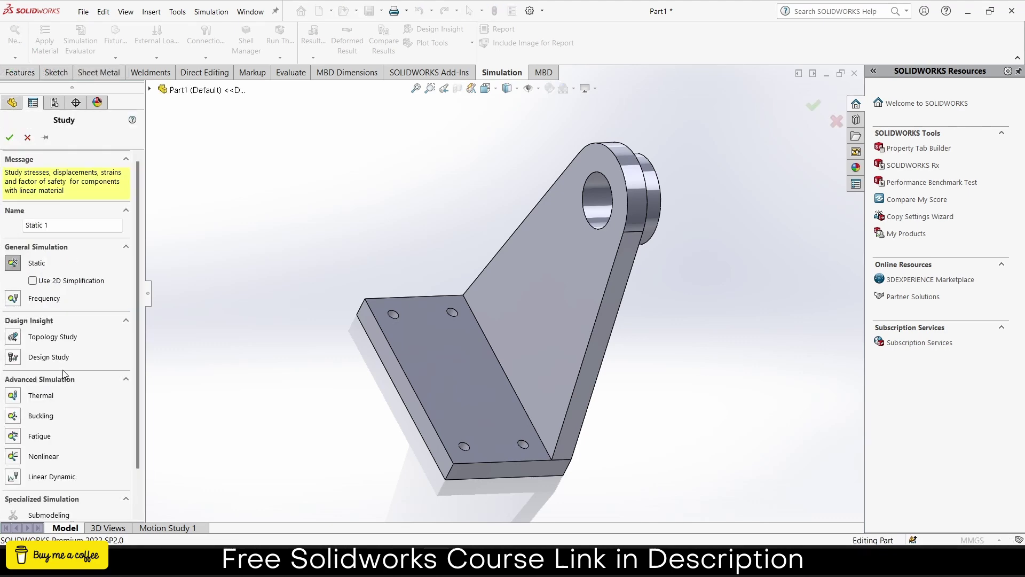
scroll(63, 373, down, 2)
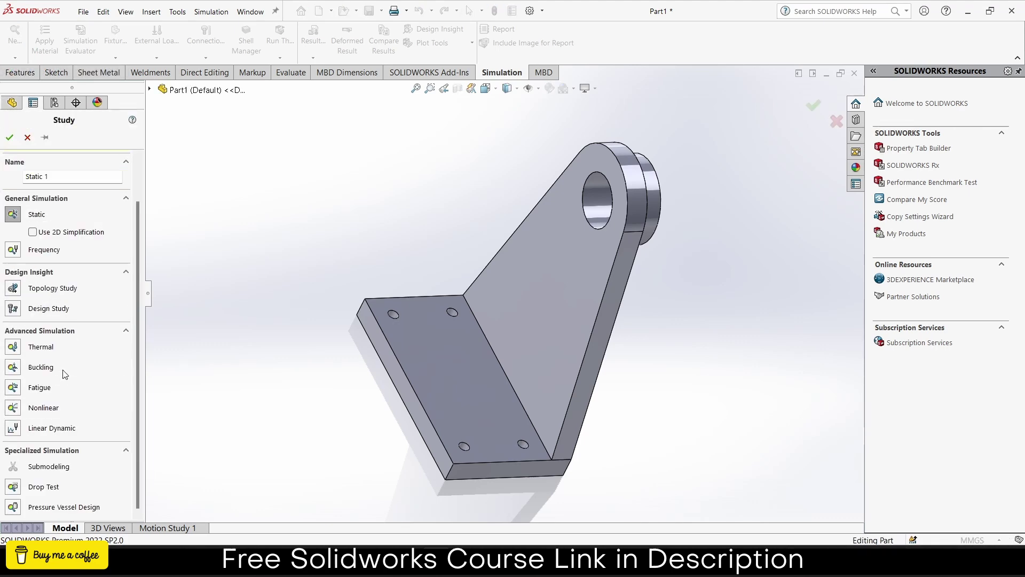
scroll(64, 372, up, 2)
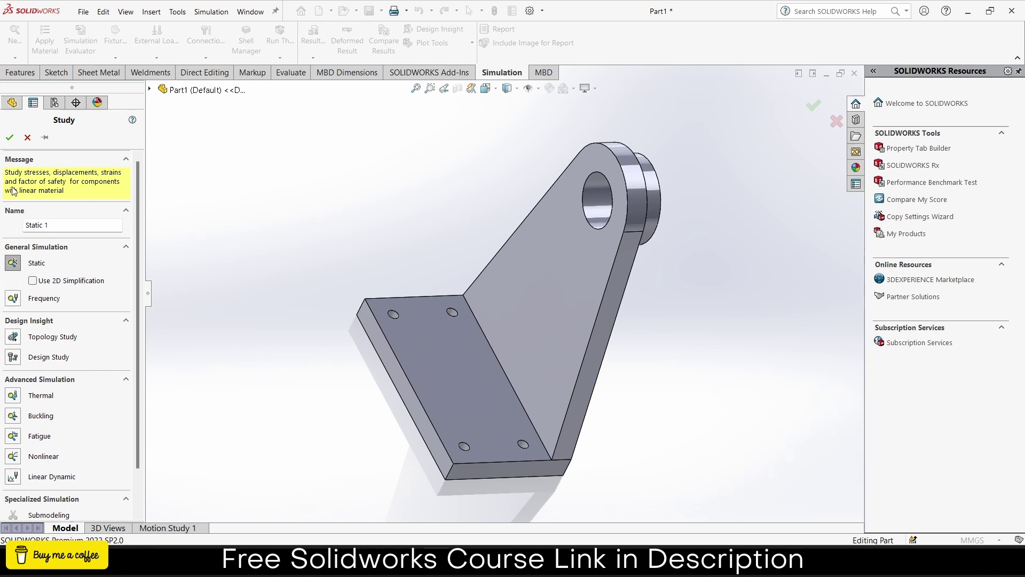
click(9, 138)
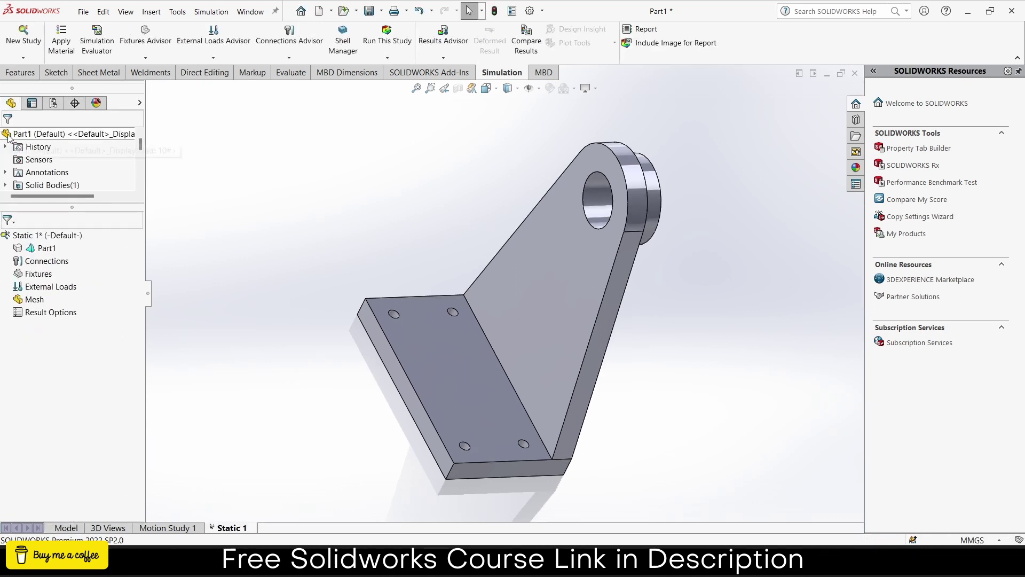
middle_drag(501, 220, 465, 223)
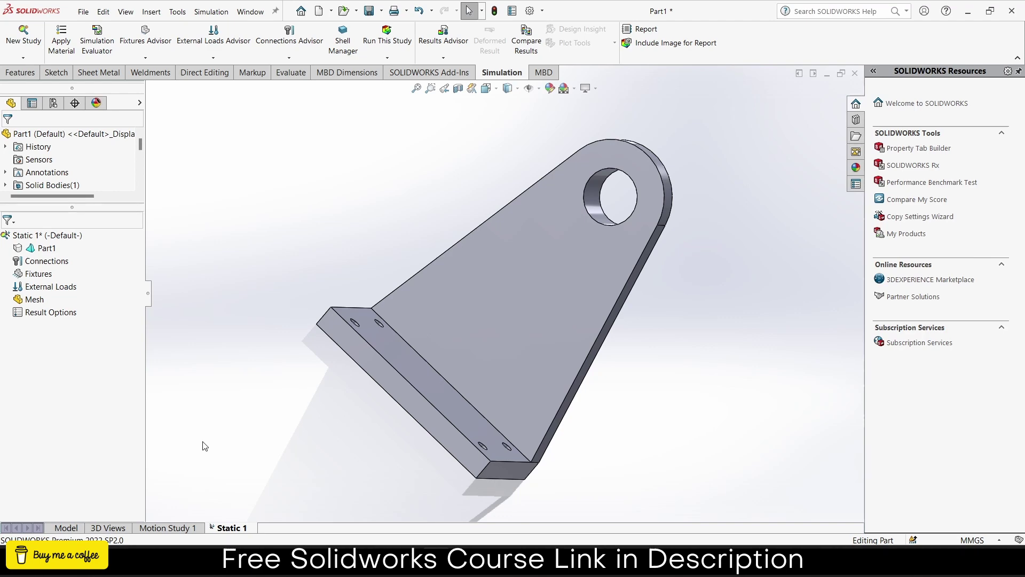
middle_drag(515, 326, 517, 269)
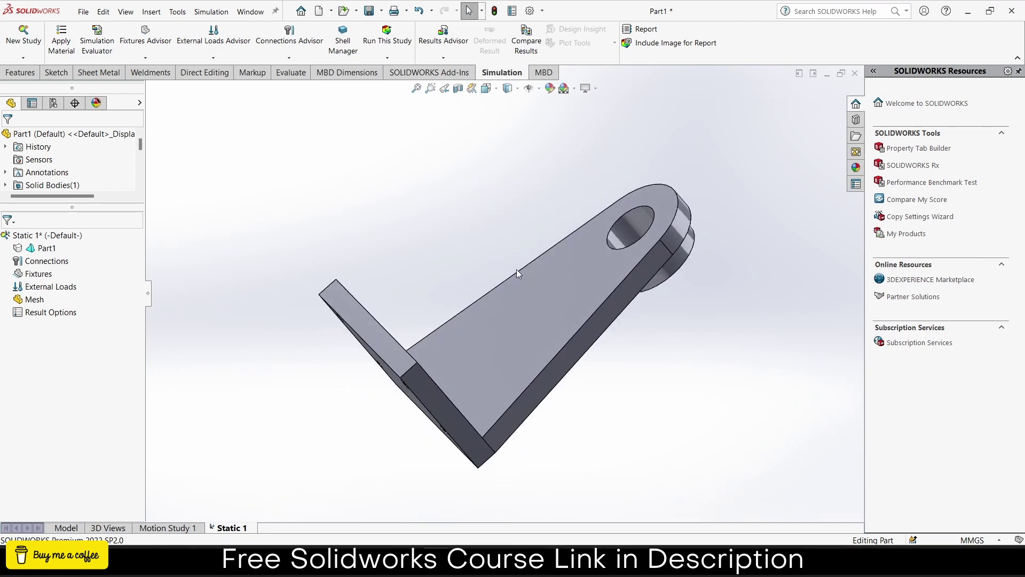
middle_drag(615, 159, 483, 135)
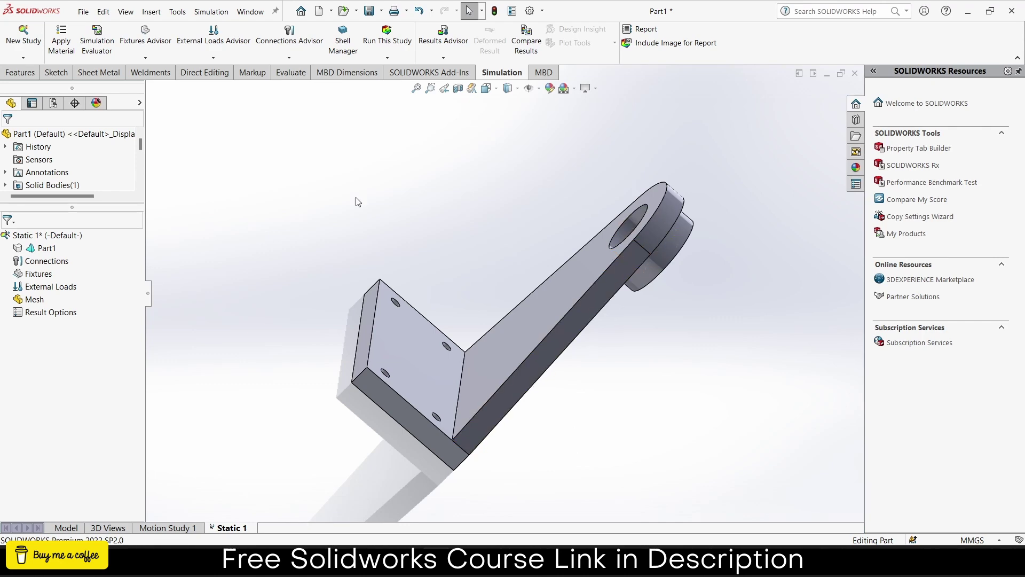
middle_drag(261, 207, 281, 296)
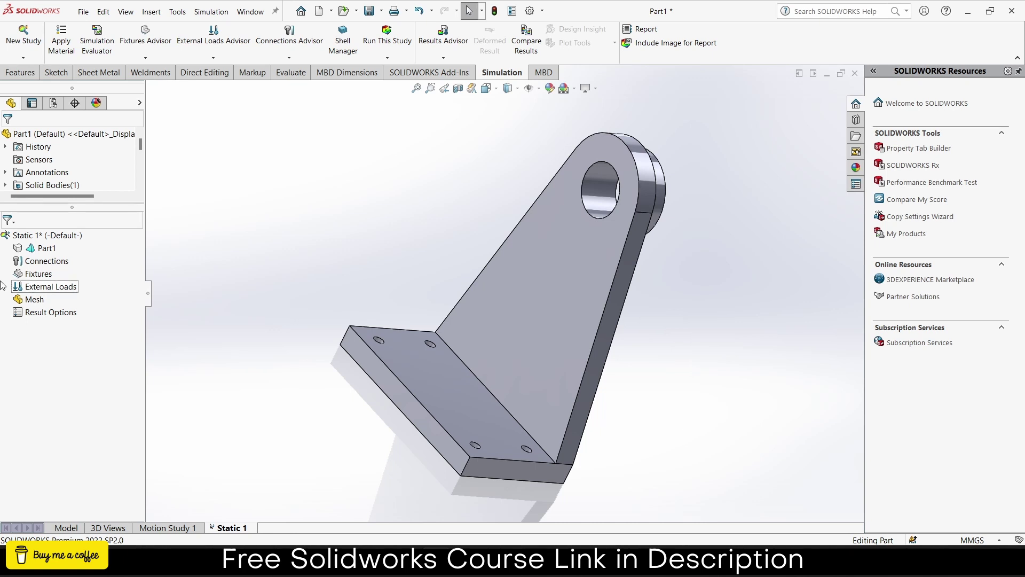
Step: Assign Alloy Steel from the material library to Part1 and close the library
right_click(43, 249)
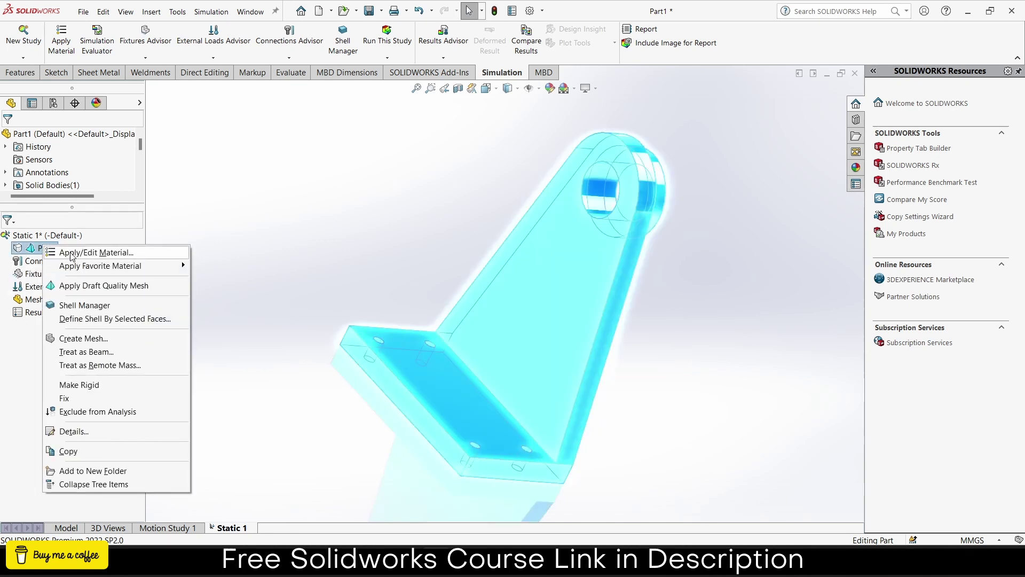
mouse_move(85, 267)
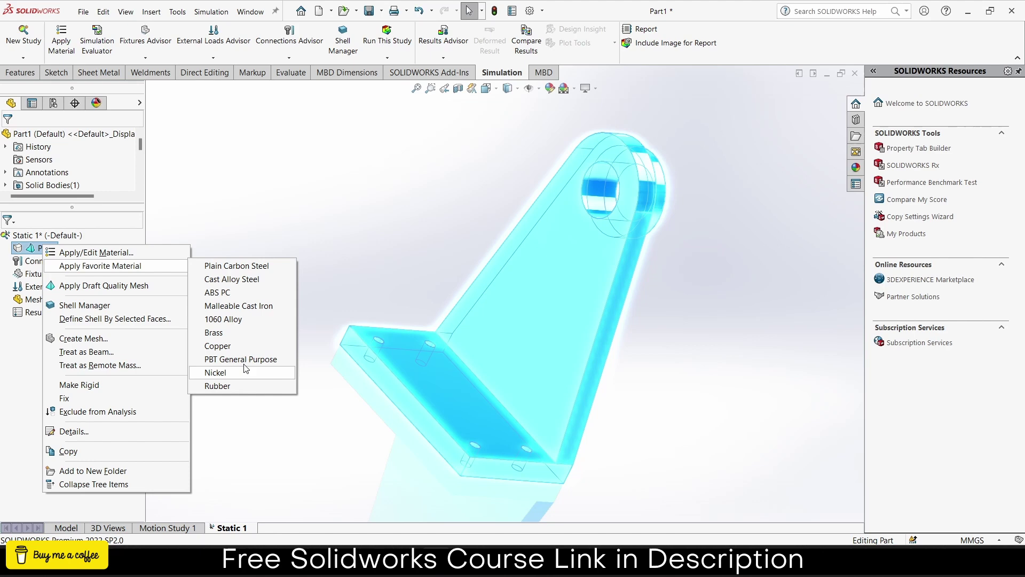
click(126, 253)
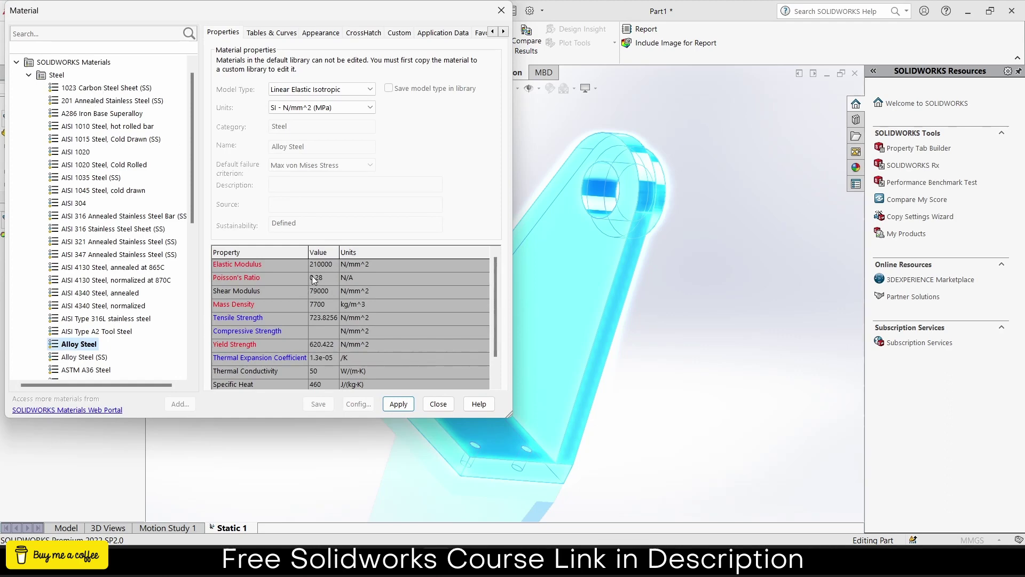
scroll(98, 251, down, 3)
scroll(97, 251, down, 4)
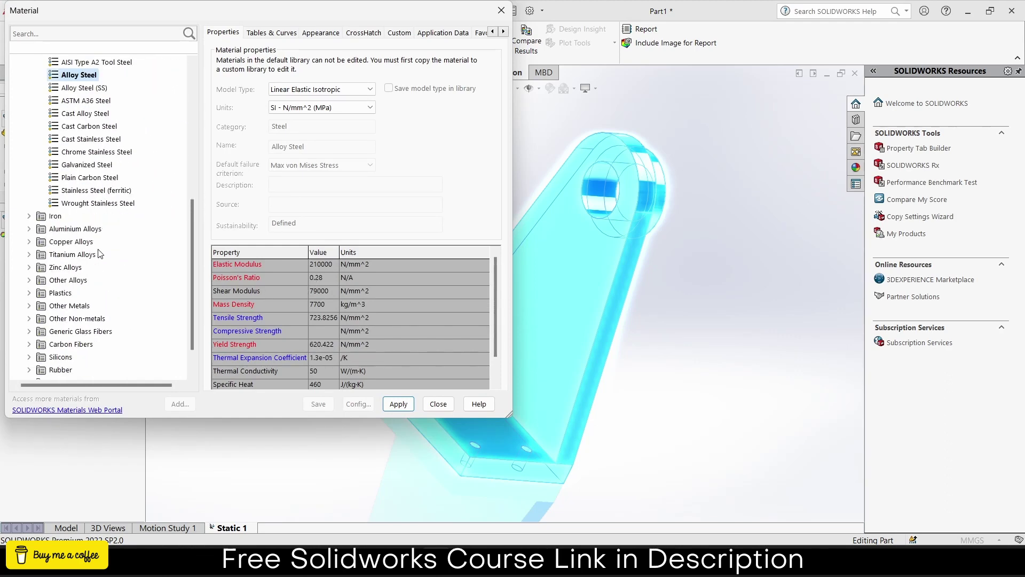
scroll(97, 254, up, 4)
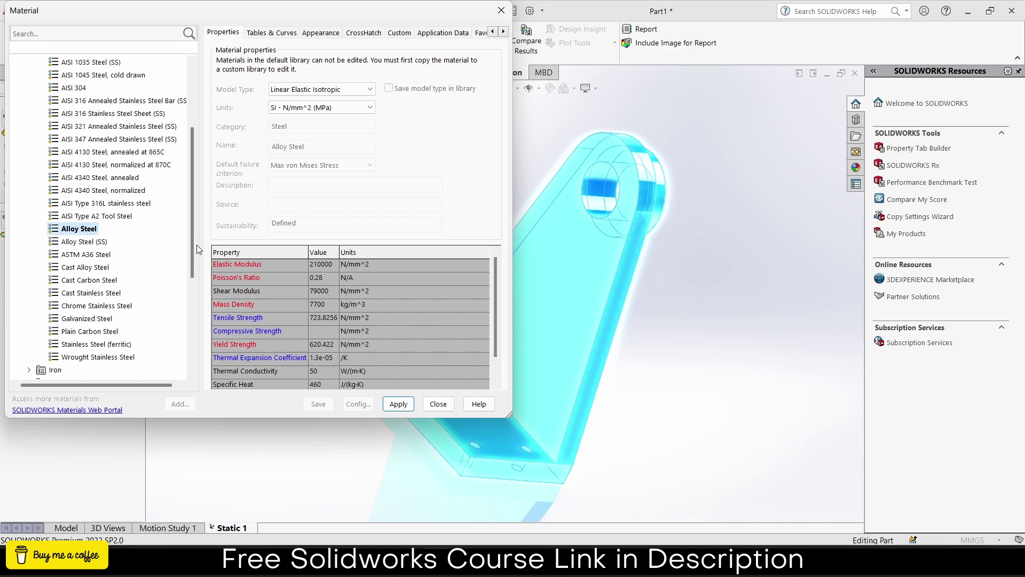
scroll(188, 260, down, 5)
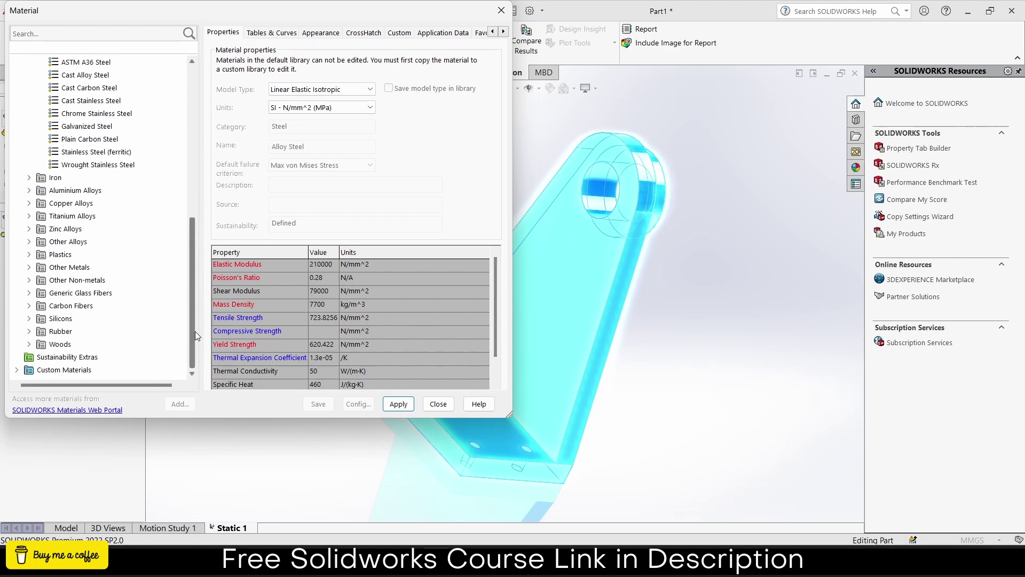
scroll(194, 331, up, 2)
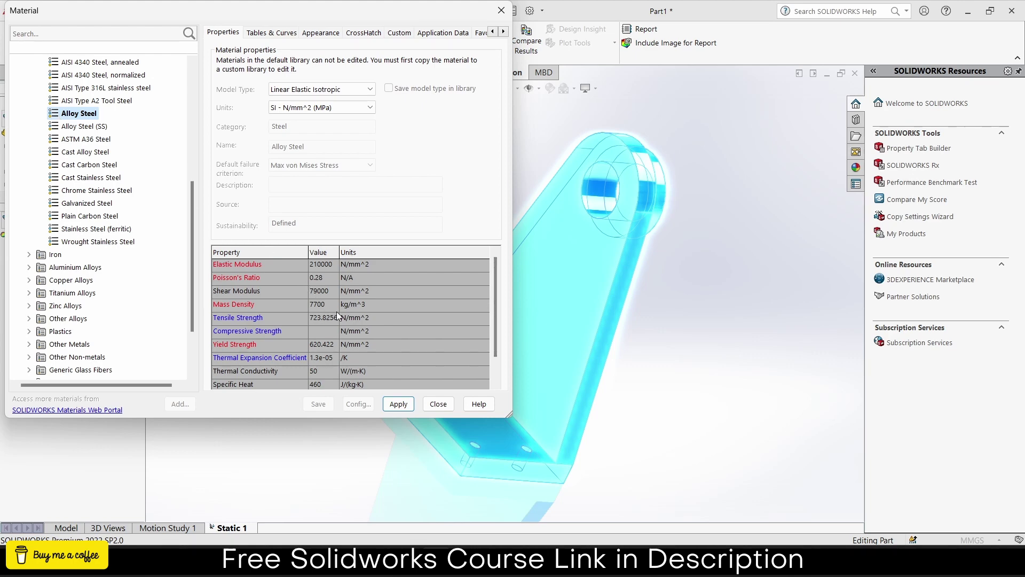
click(272, 34)
click(309, 33)
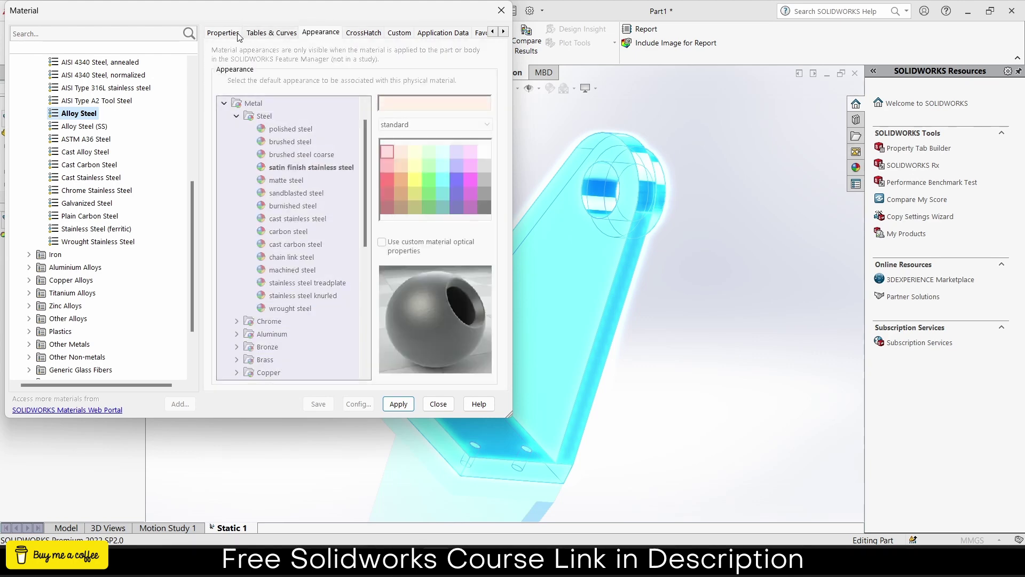
click(222, 33)
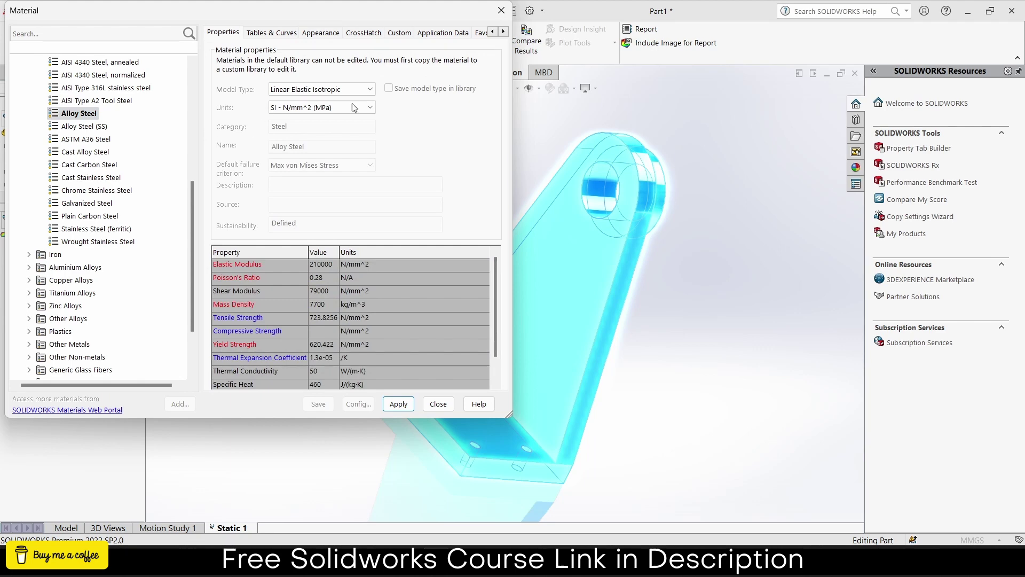
click(395, 404)
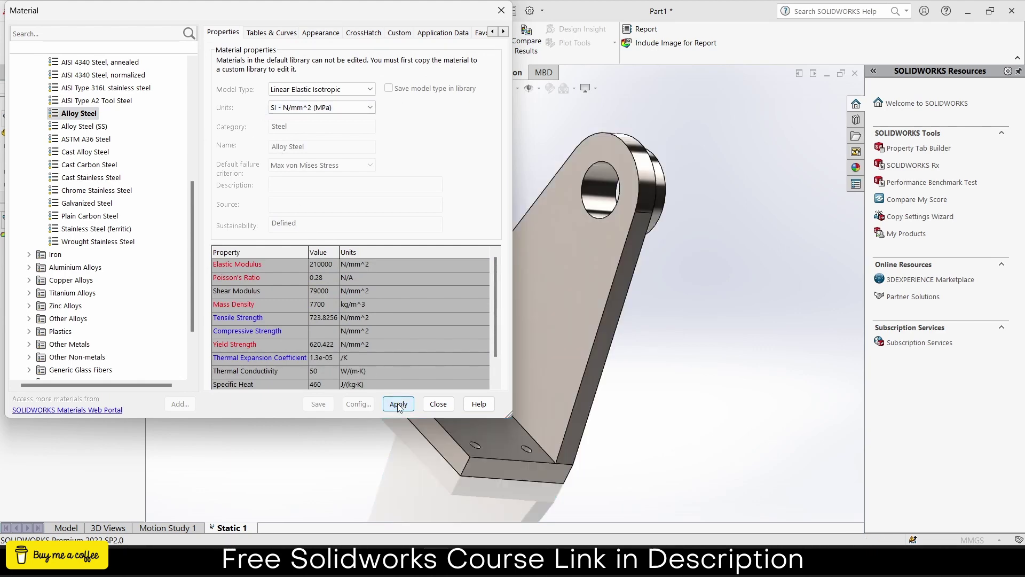
click(497, 13)
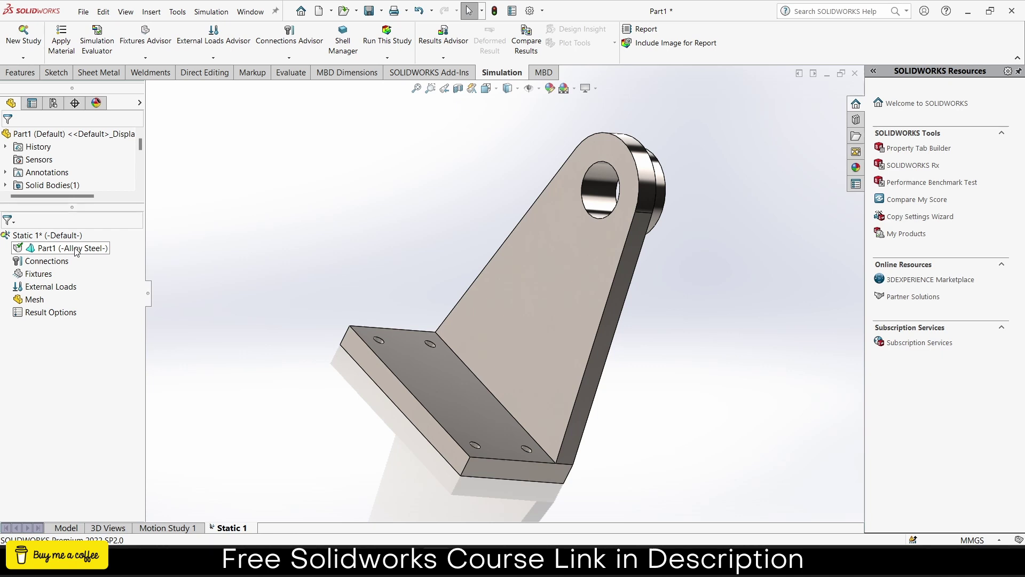
click(48, 261)
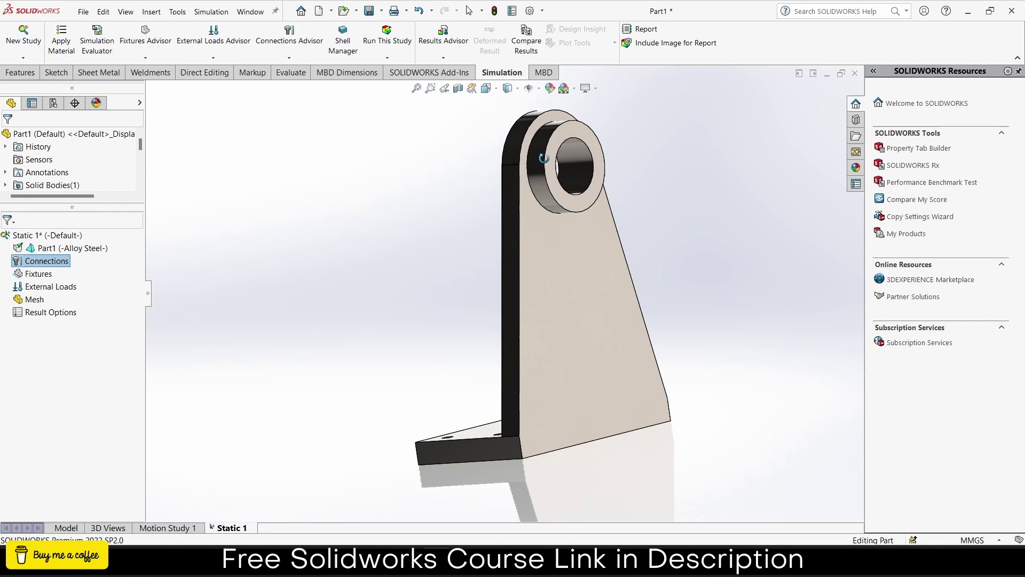
drag(544, 158, 604, 198)
click(469, 10)
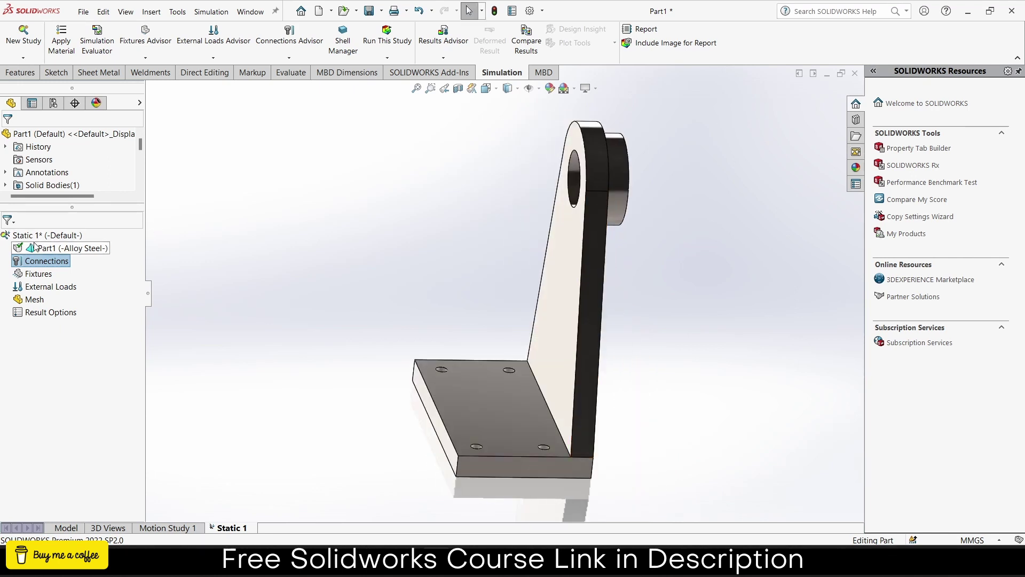
click(194, 270)
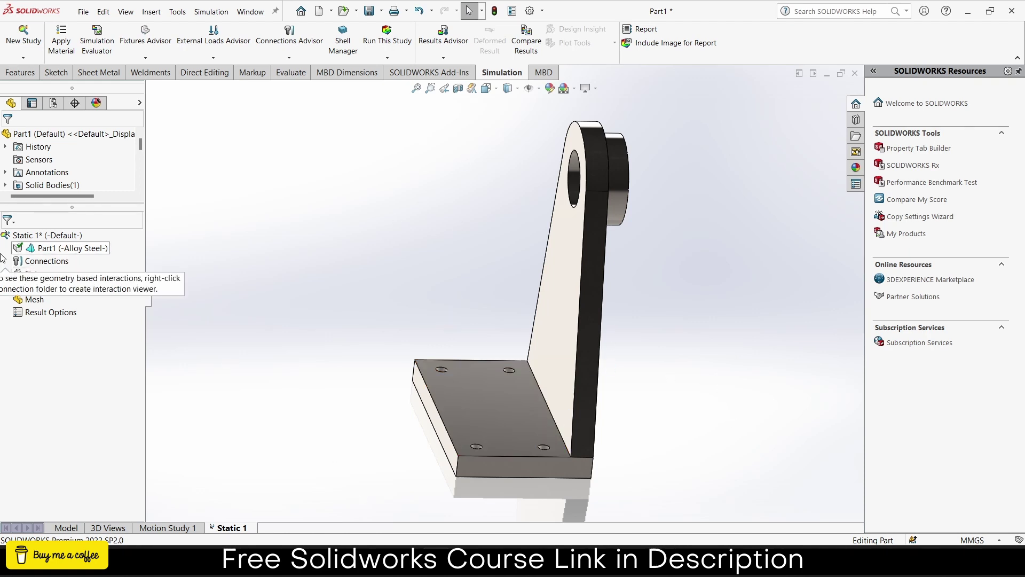
Step: Add a Fixed Geometry restraint on the four bolt holes of the base plate
right_click(30, 274)
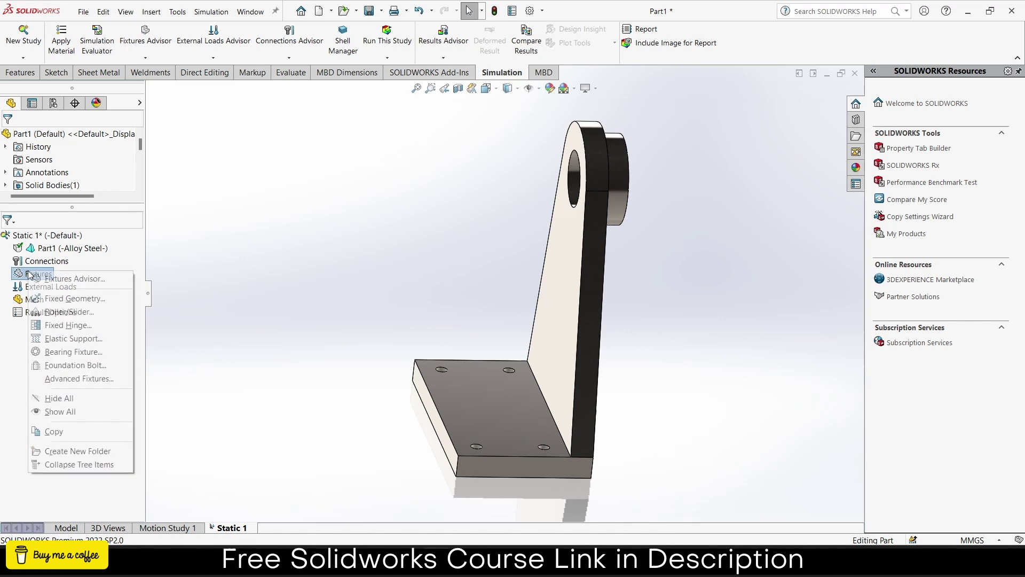
click(55, 299)
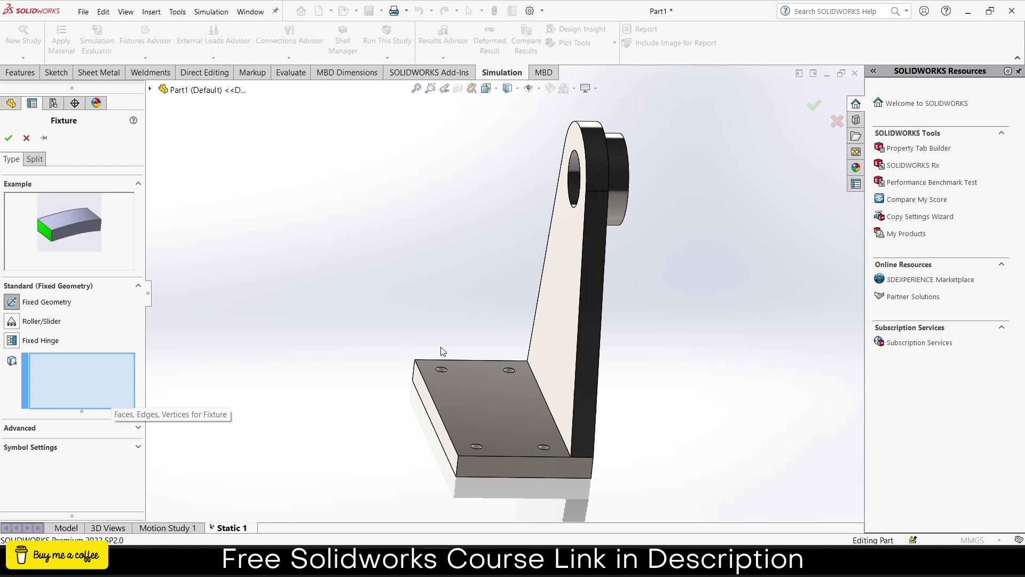
middle_drag(438, 374, 500, 366)
scroll(465, 331, down, 3)
click(457, 324)
scroll(457, 325, down, 2)
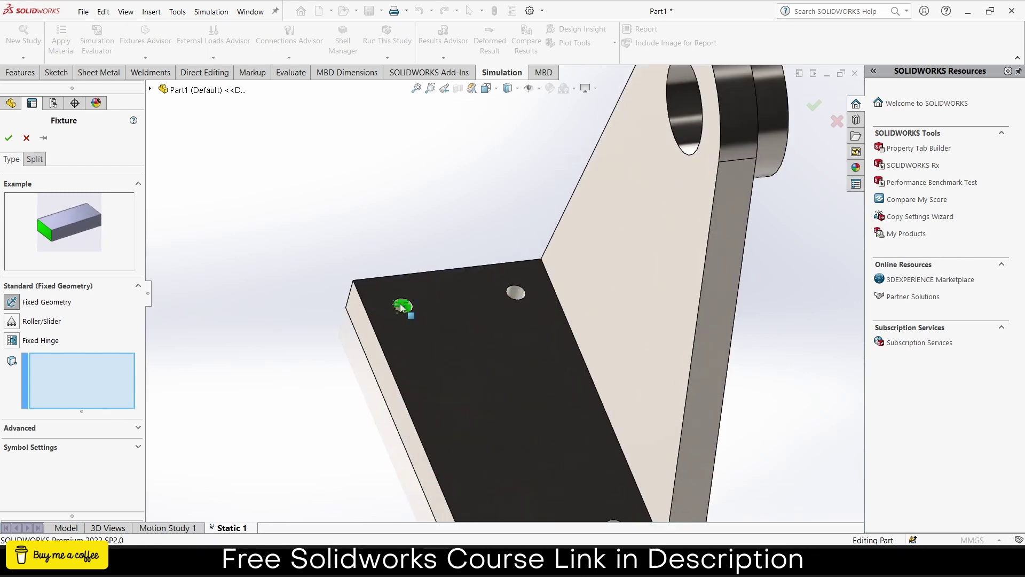
click(402, 305)
click(515, 296)
scroll(529, 368, up, 3)
scroll(550, 419, down, 3)
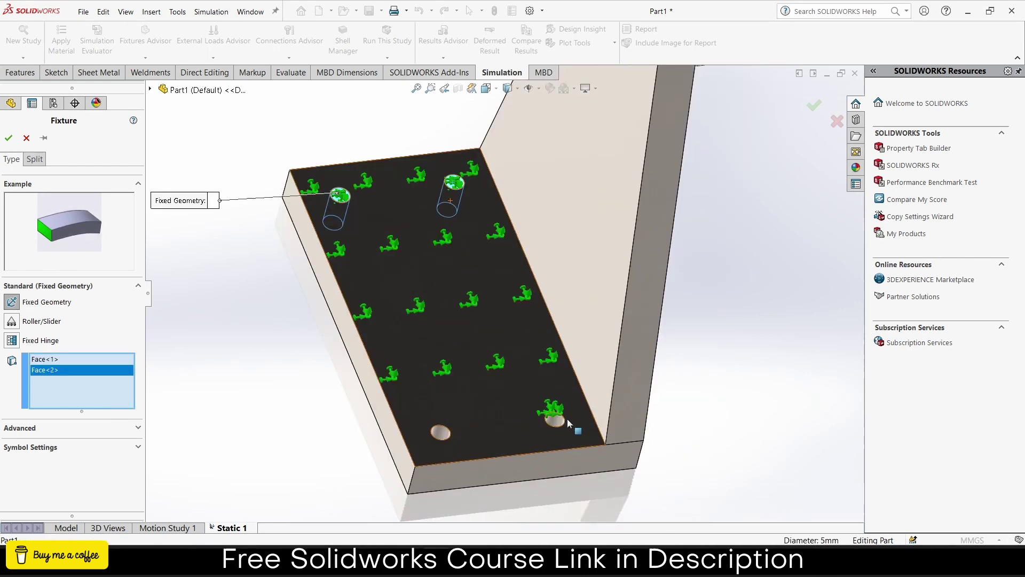
click(555, 421)
click(448, 428)
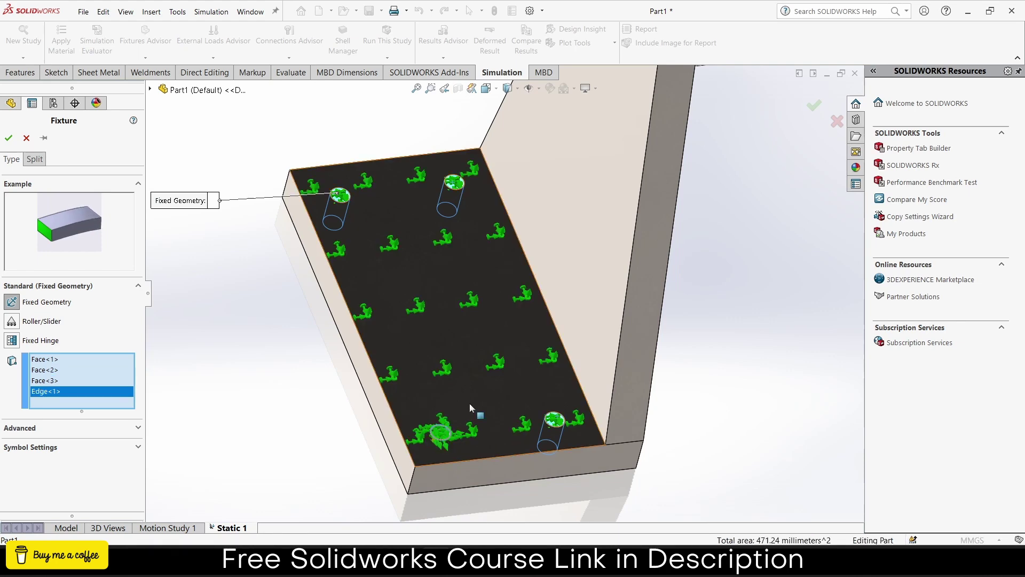
key(Return)
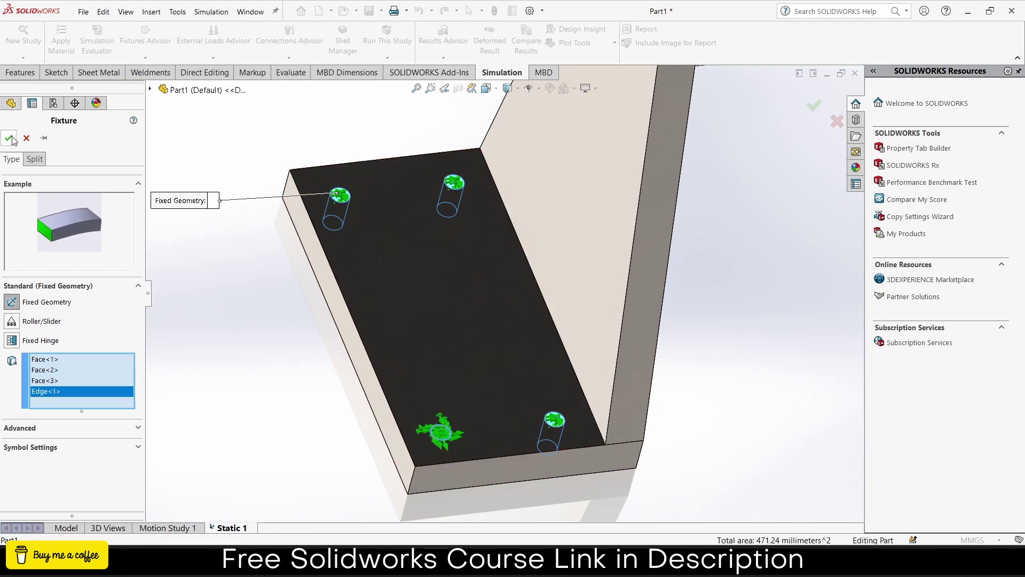
scroll(437, 270, up, 3)
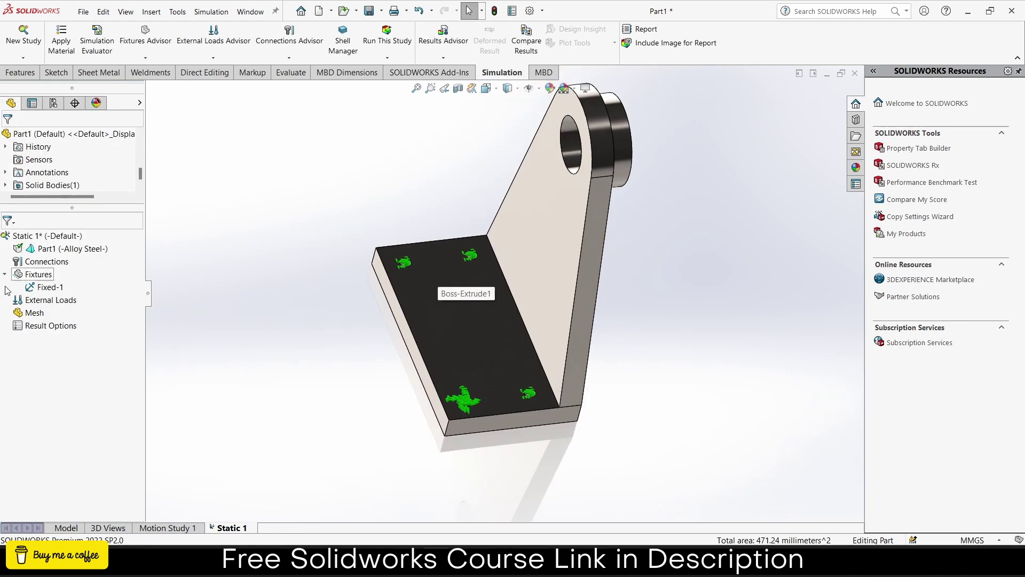
Step: Preview a 1 N normal force on the upright's front face and orbit to inspect it
right_click(50, 301)
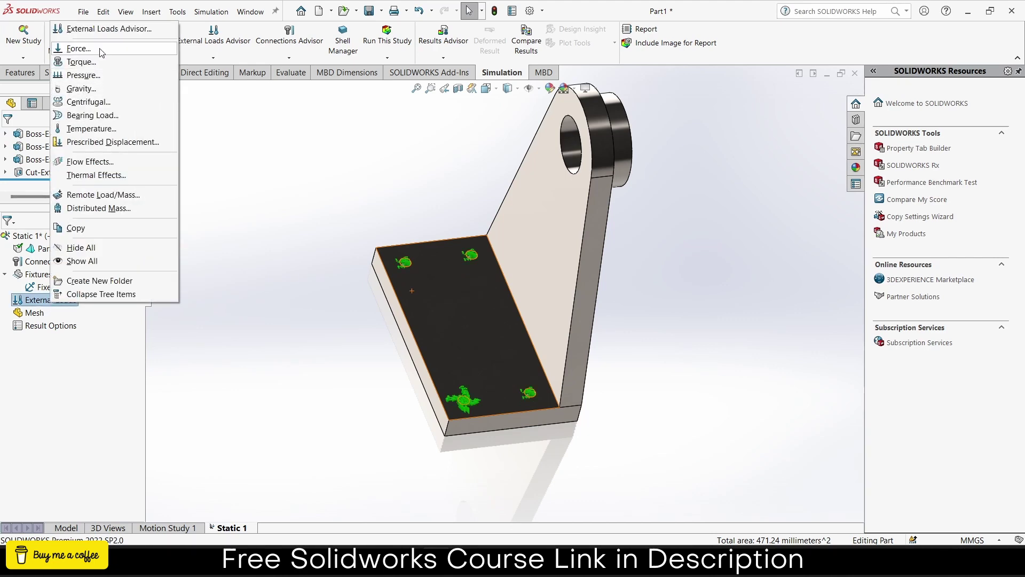
click(78, 49)
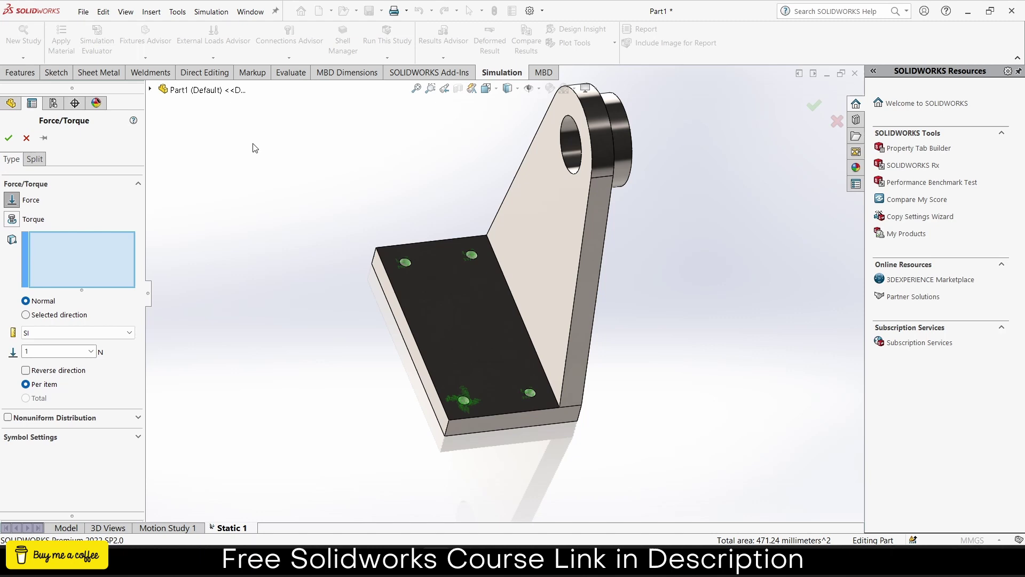
middle_drag(449, 187, 534, 208)
click(558, 229)
click(558, 230)
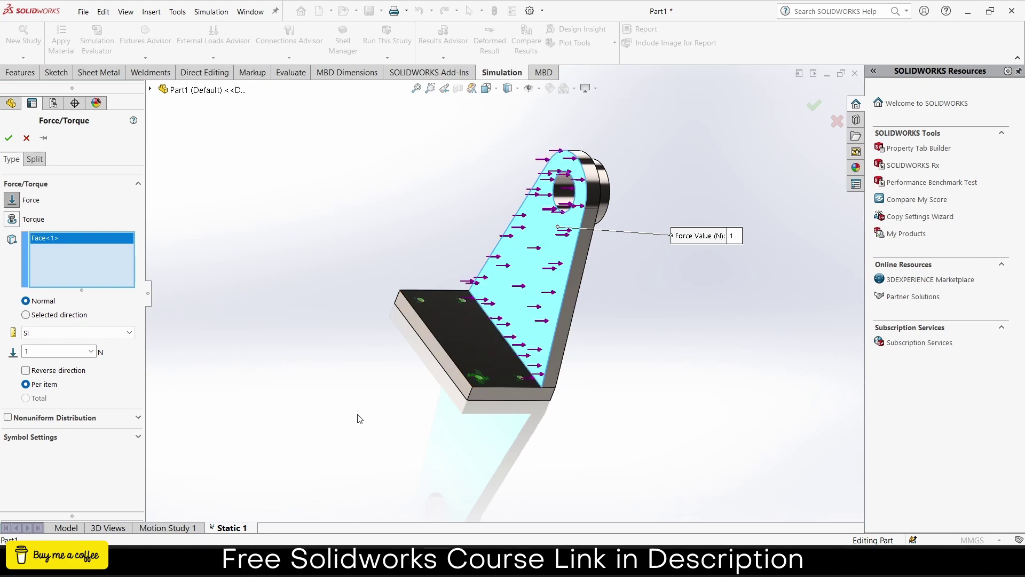
scroll(360, 419, down, 2)
middle_drag(359, 419, 447, 327)
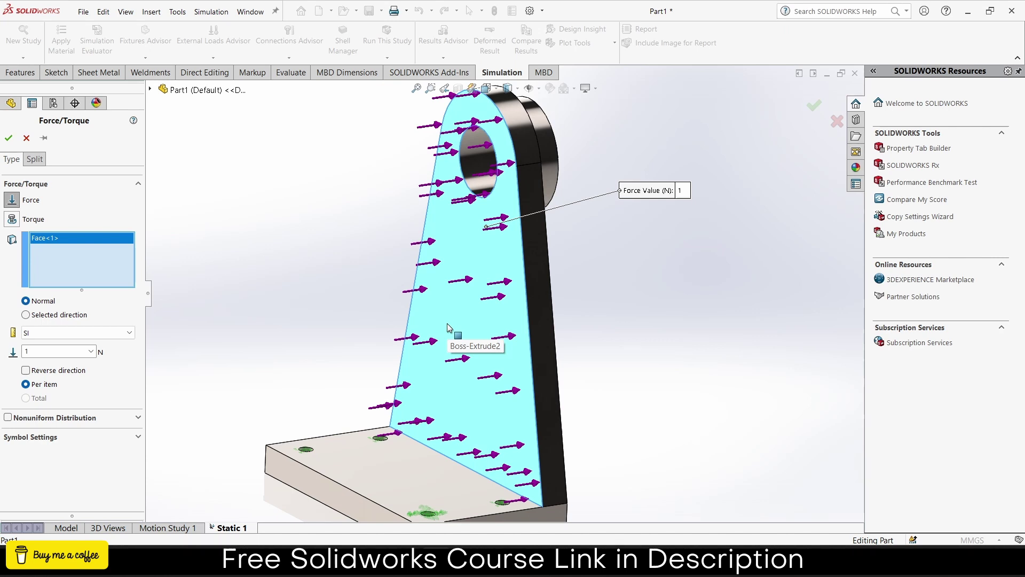
Step: Cancel the force definition, leaving Static 1 without external loads
click(25, 139)
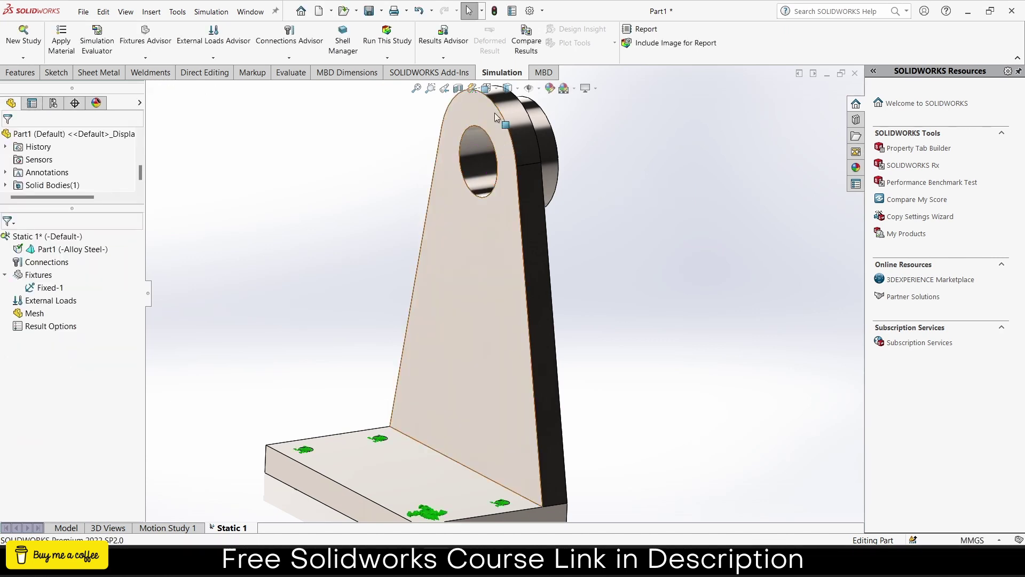
scroll(501, 180, up, 3)
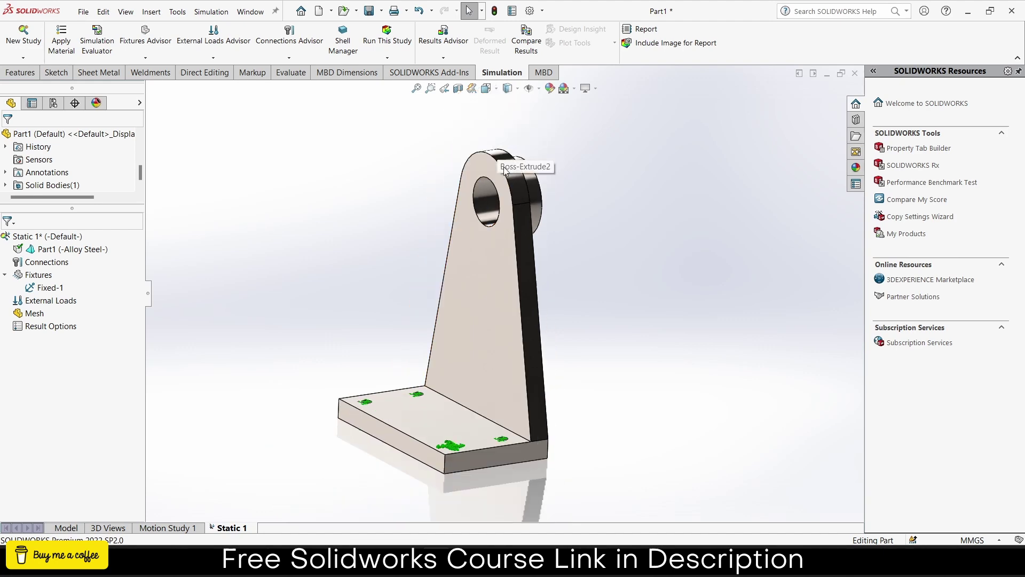
mouse_move(501, 180)
middle_down()
mouse_move(405, 174)
mouse_move(619, 191)
mouse_move(503, 194)
middle_up()
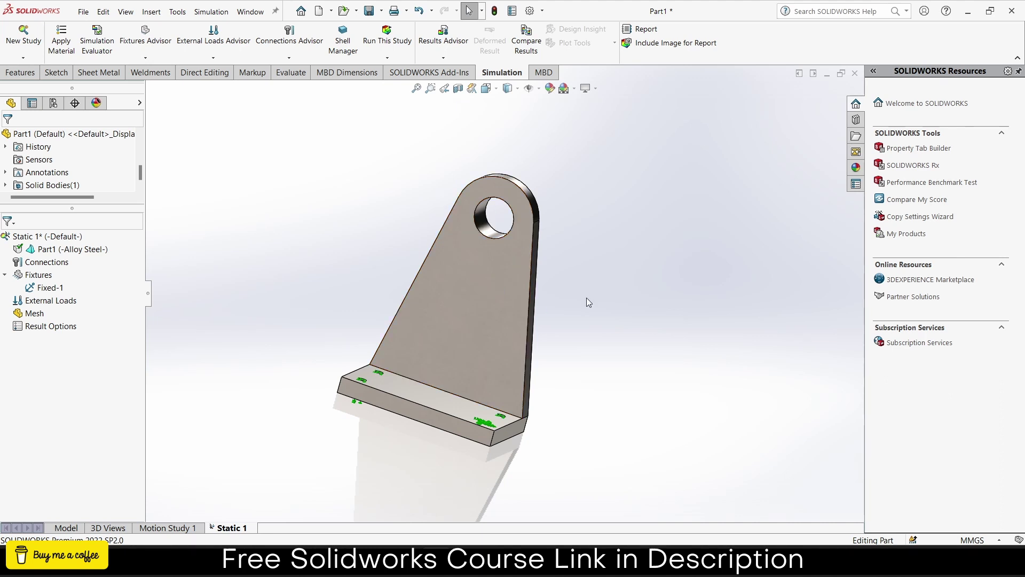
Step: Back in the part model, start Sketch5 on the bracket's upright face
click(67, 527)
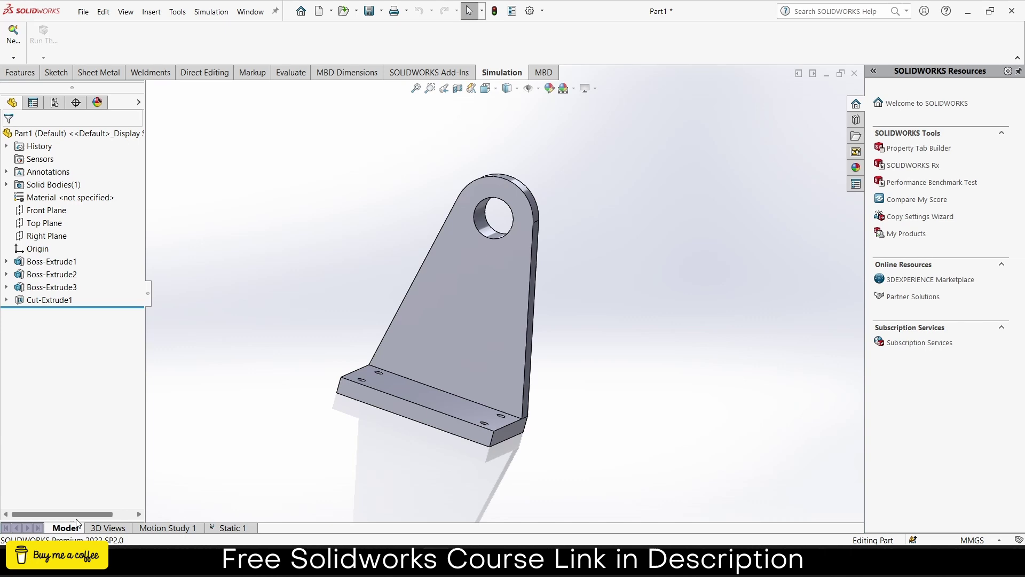
click(500, 248)
click(546, 219)
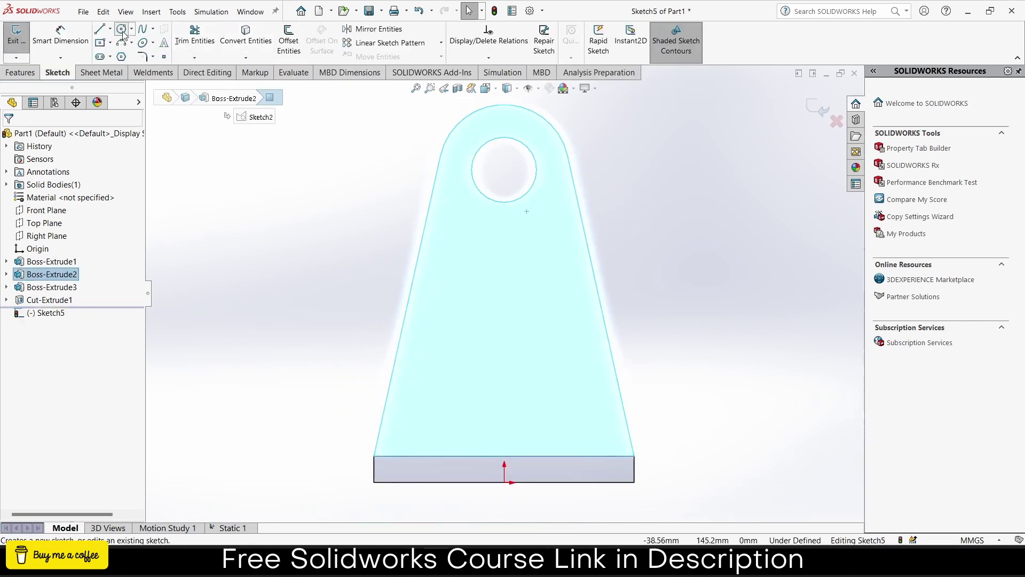
Step: Draw a circle centred on the top hole and dimension its diameter to 40 mm
click(122, 29)
click(504, 170)
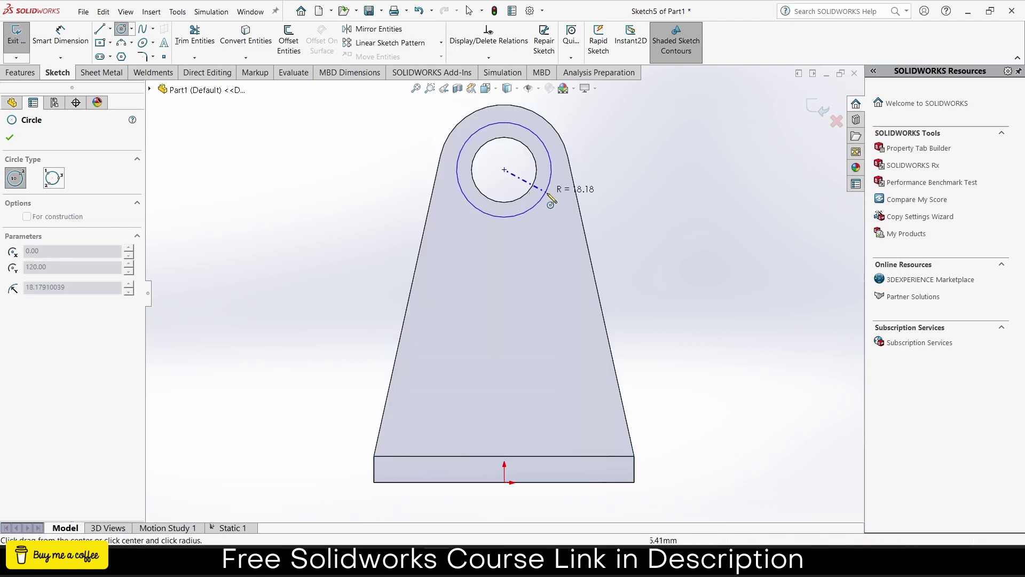
click(559, 167)
key(Escape)
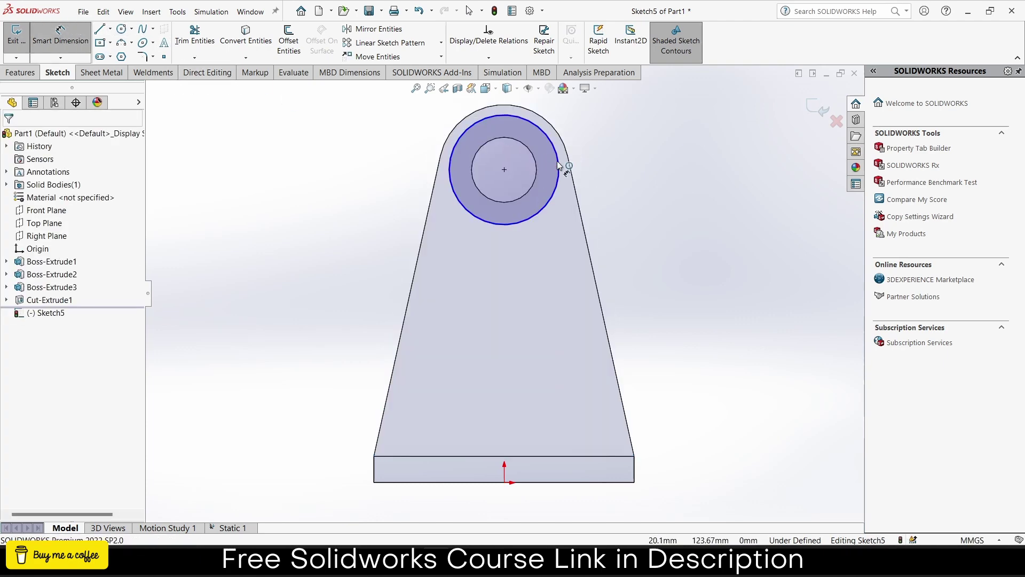
click(559, 166)
click(634, 171)
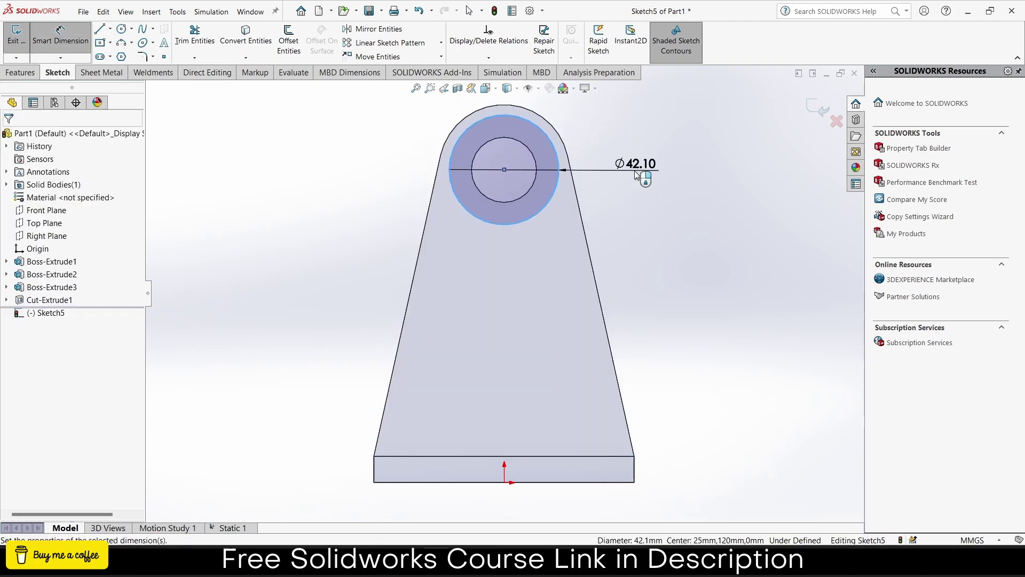
text(40)
key(Return)
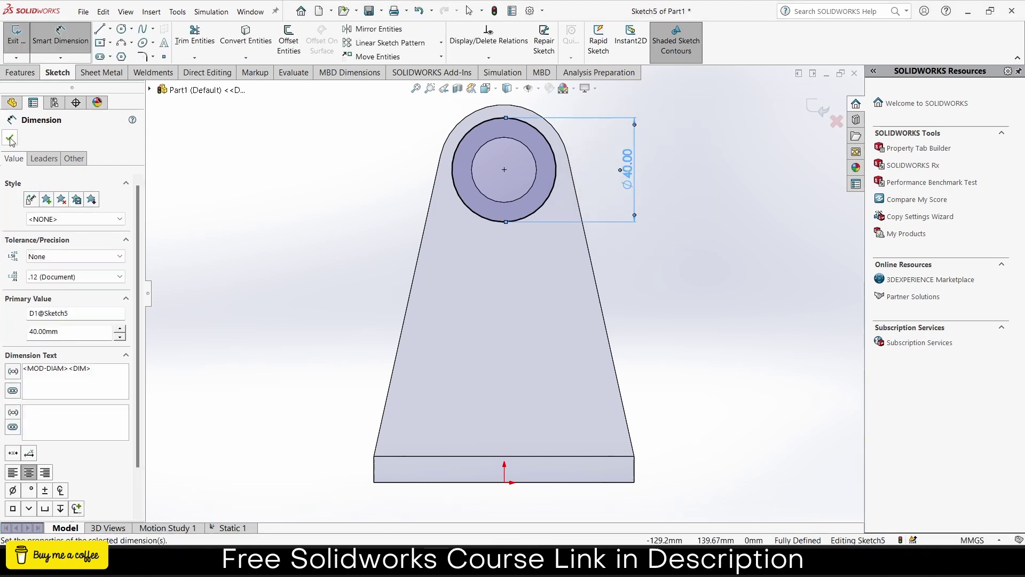
click(10, 138)
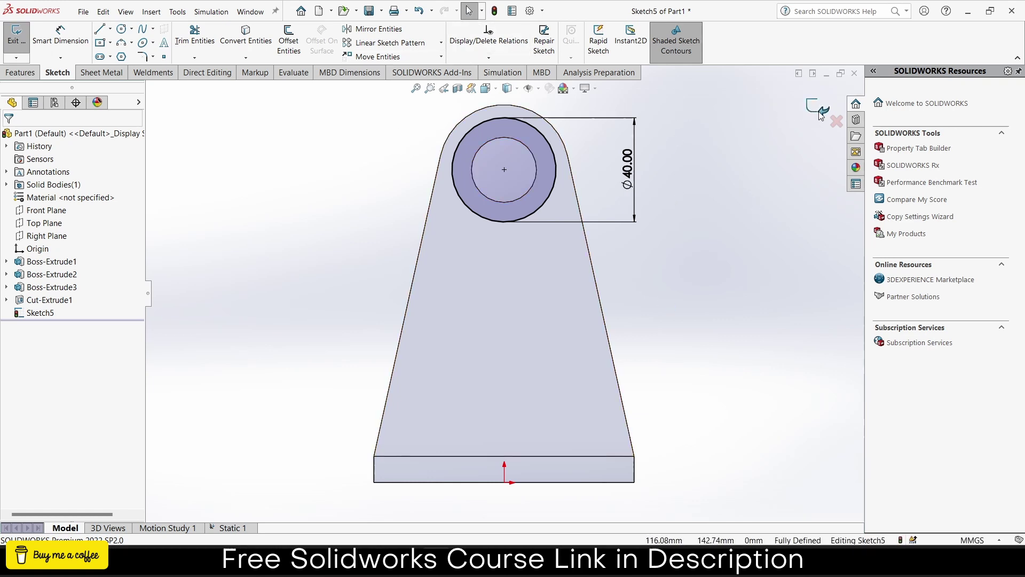
click(21, 72)
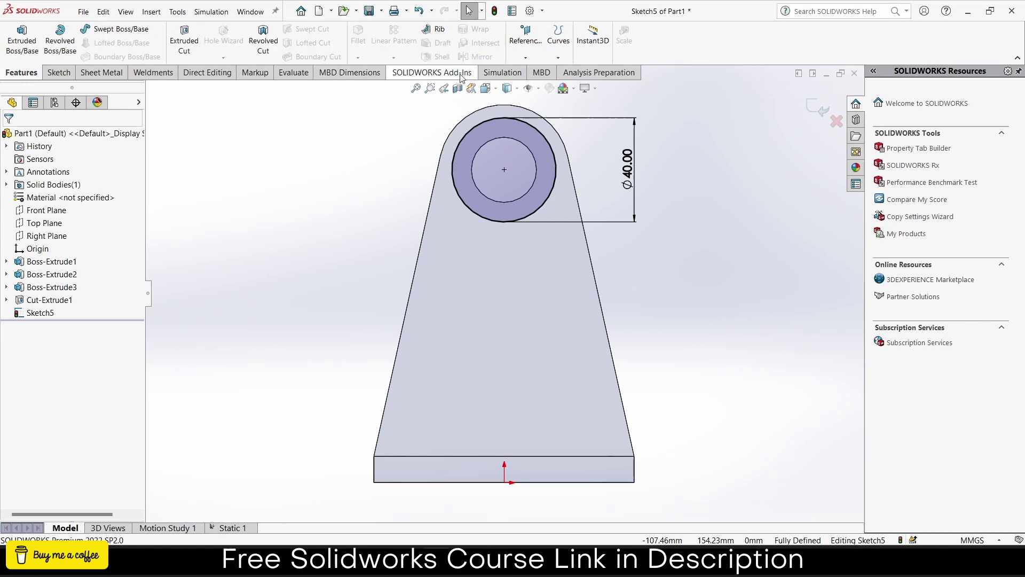
Step: Split the upright face with the Ø40 sketch as Split Line1 and select the ring face
click(561, 57)
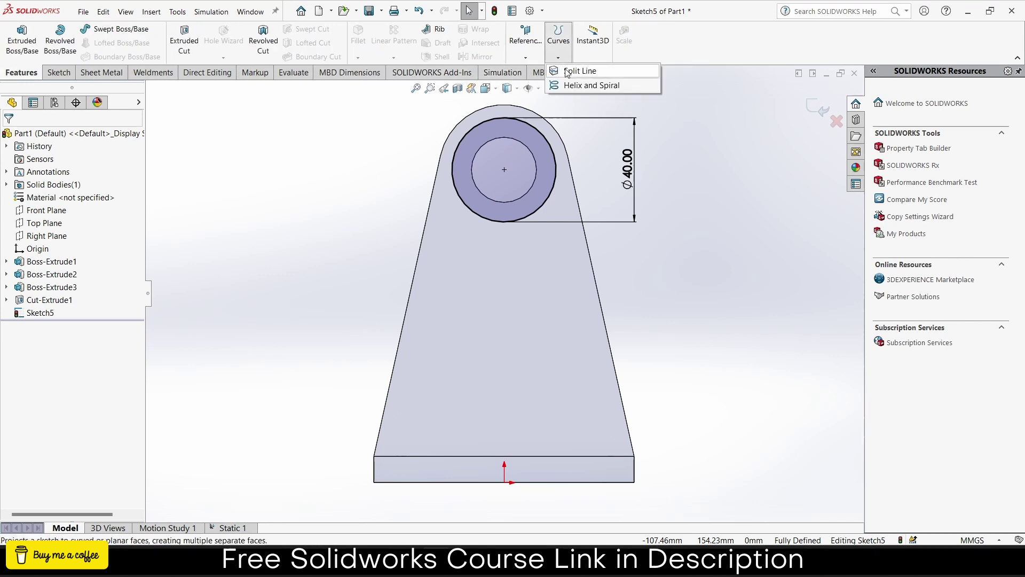
click(567, 71)
click(521, 270)
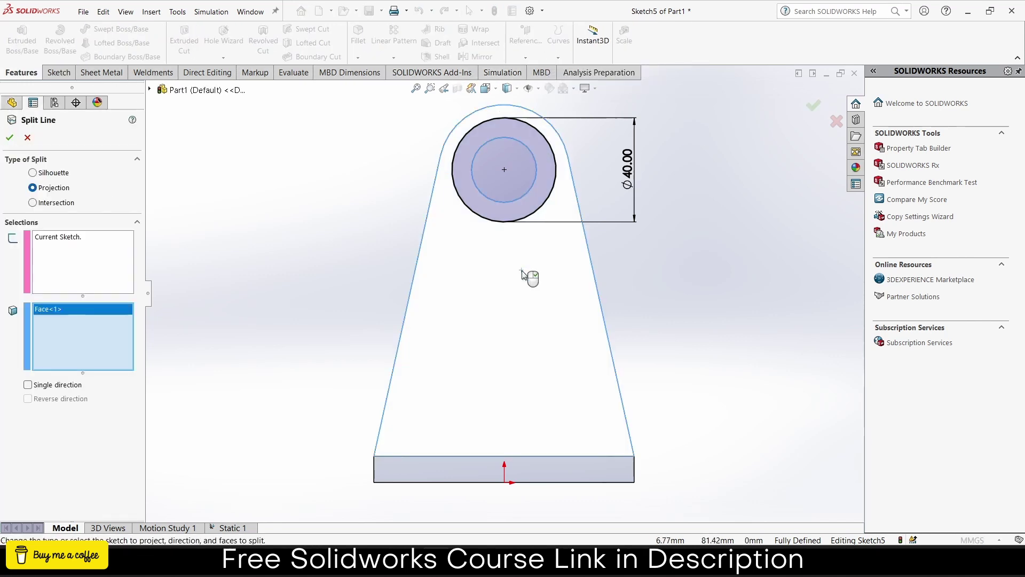
click(9, 138)
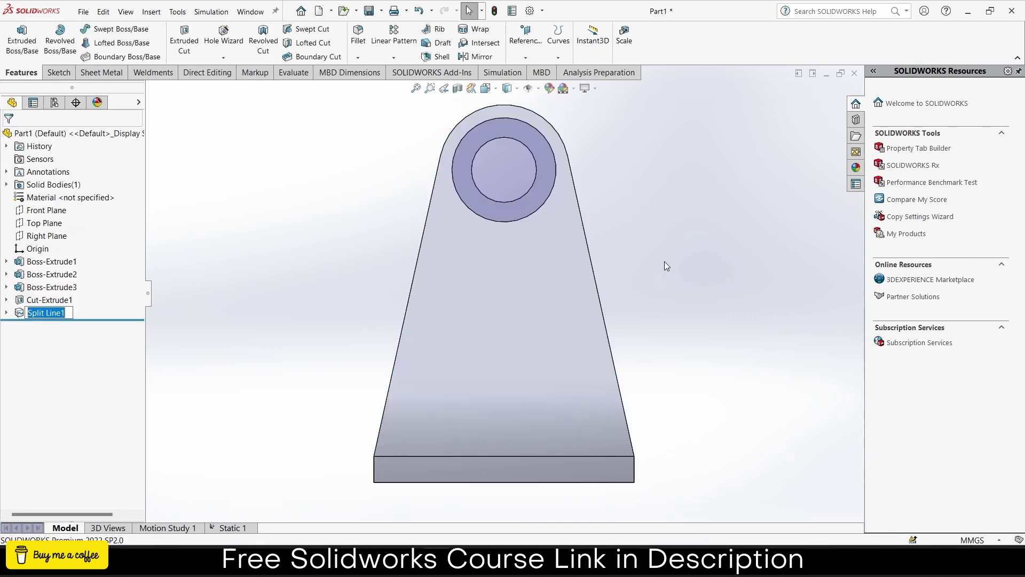
middle_drag(664, 261, 613, 214)
scroll(525, 178, down, 5)
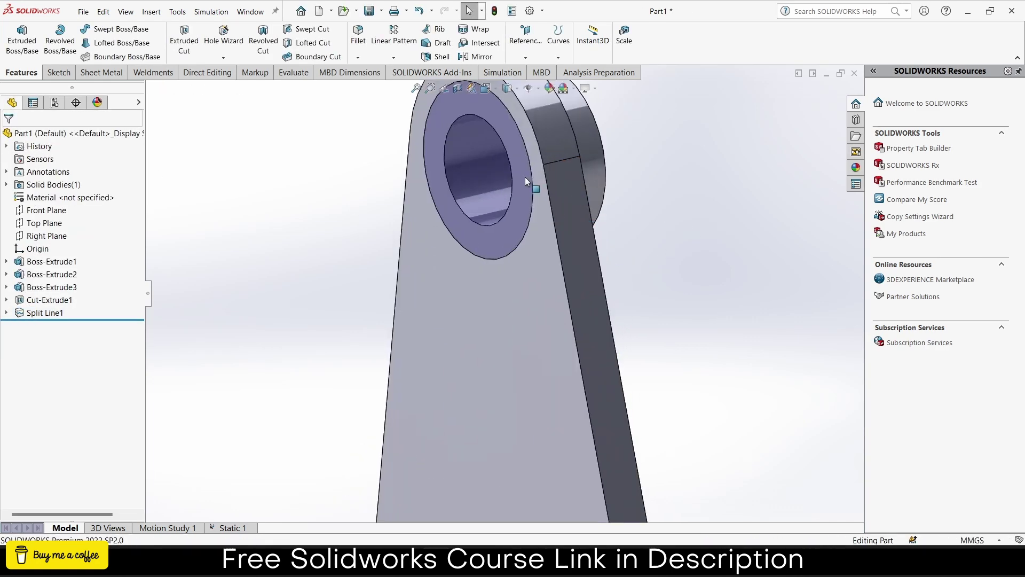
click(511, 149)
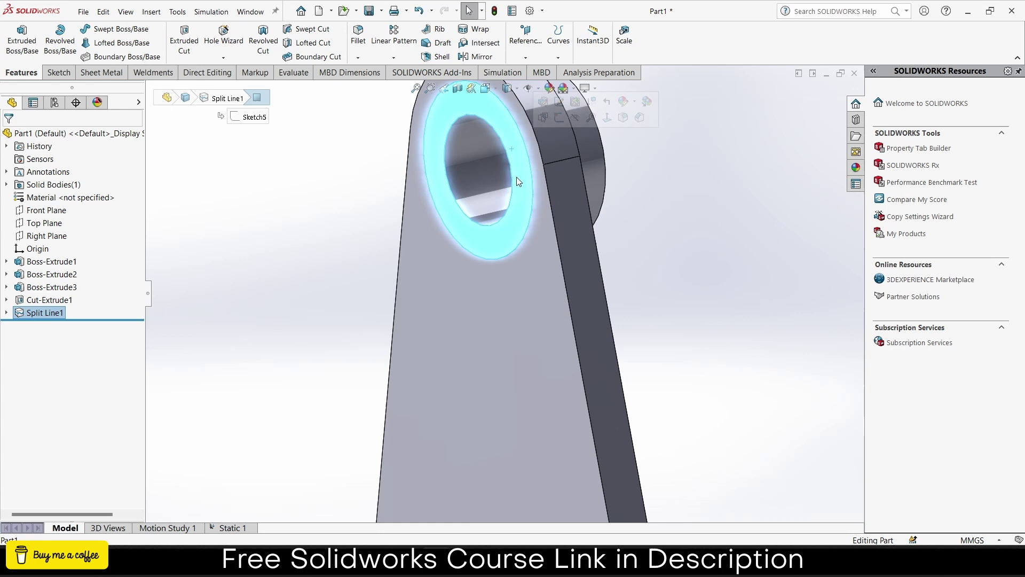
scroll(522, 193, up, 3)
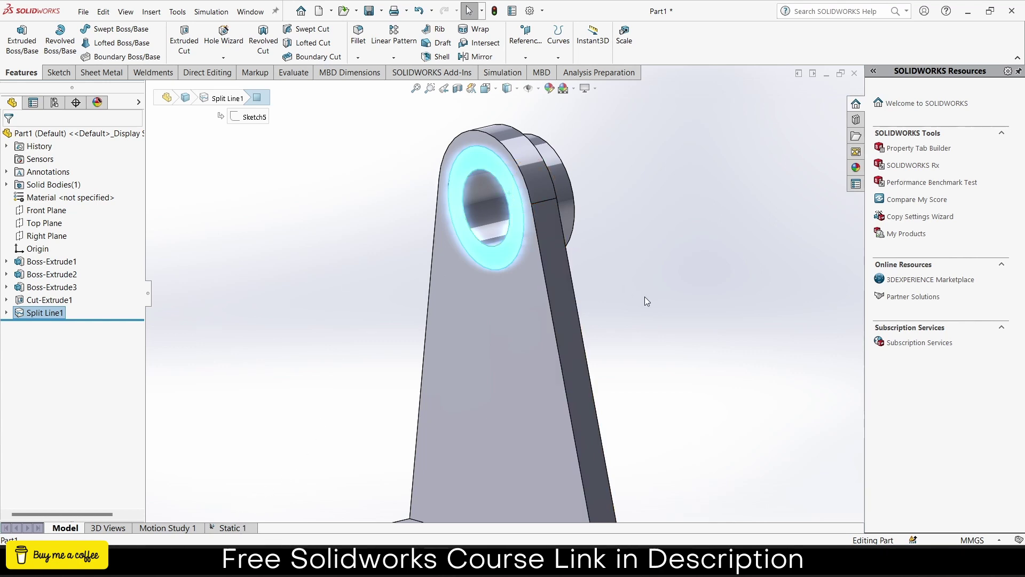
Step: In Static 1, apply a 500 N normal force to the ring face around the top hole
click(229, 528)
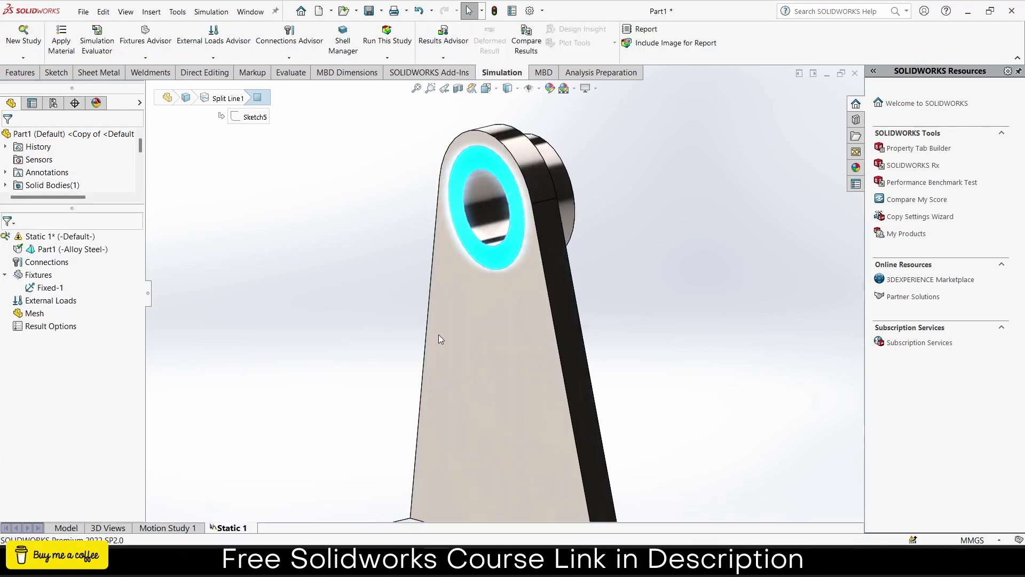
right_click(56, 305)
click(92, 47)
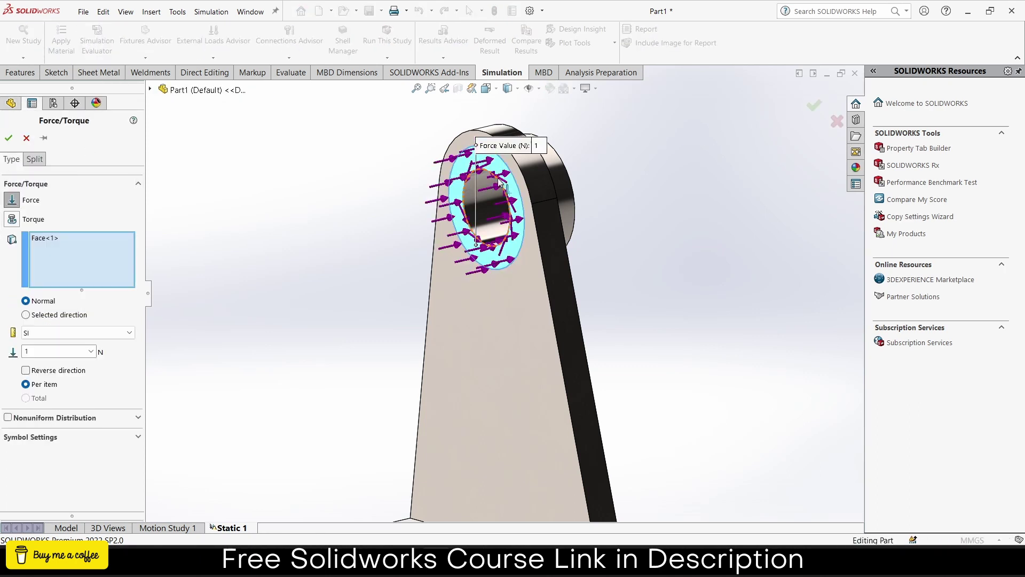
click(510, 197)
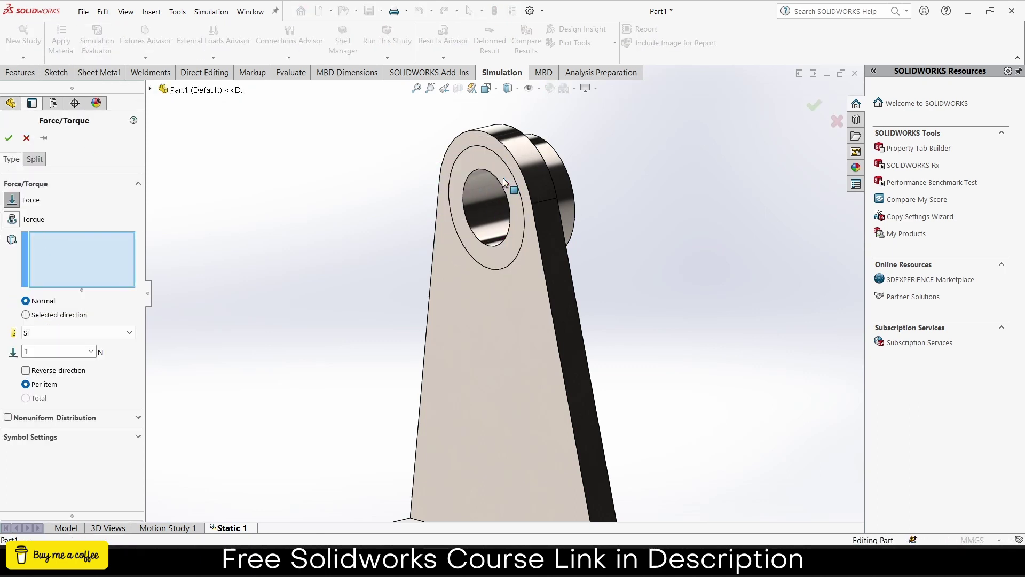
click(513, 213)
scroll(501, 244, down, 3)
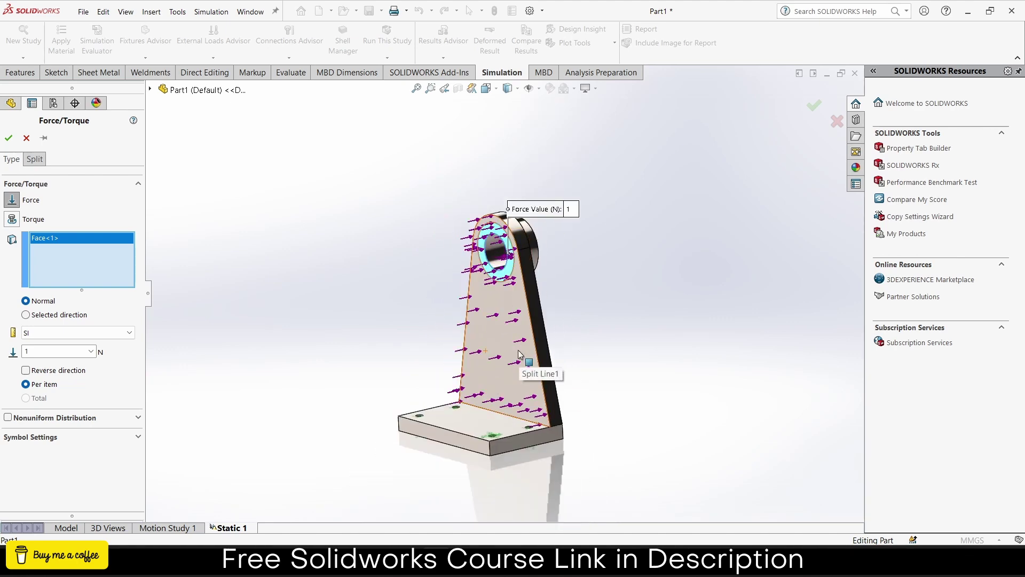
double_click(46, 353)
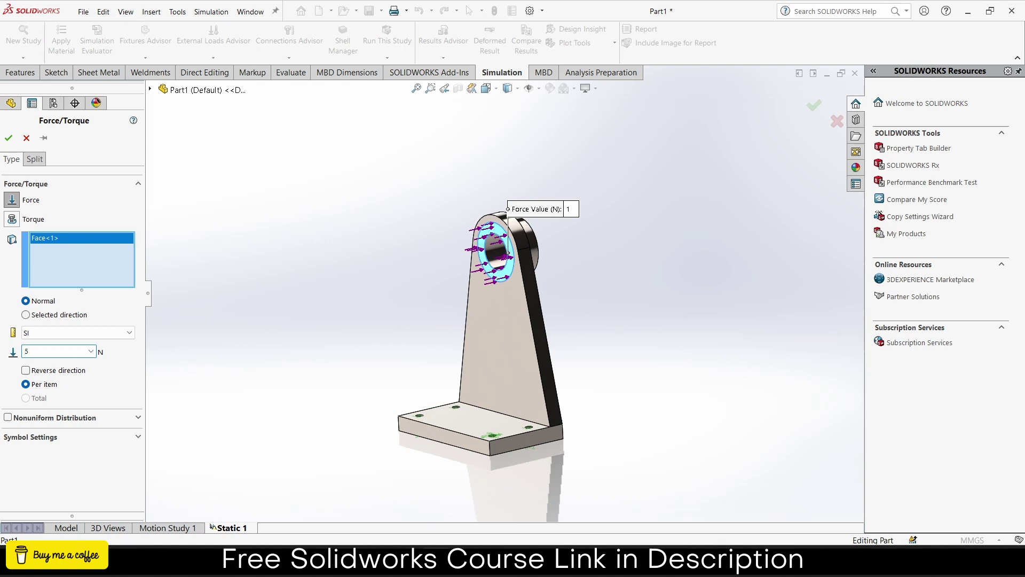
text(500)
key(Return)
Step: Accept the 500 N force, then mesh the bracket with density moved toward Fine
click(8, 140)
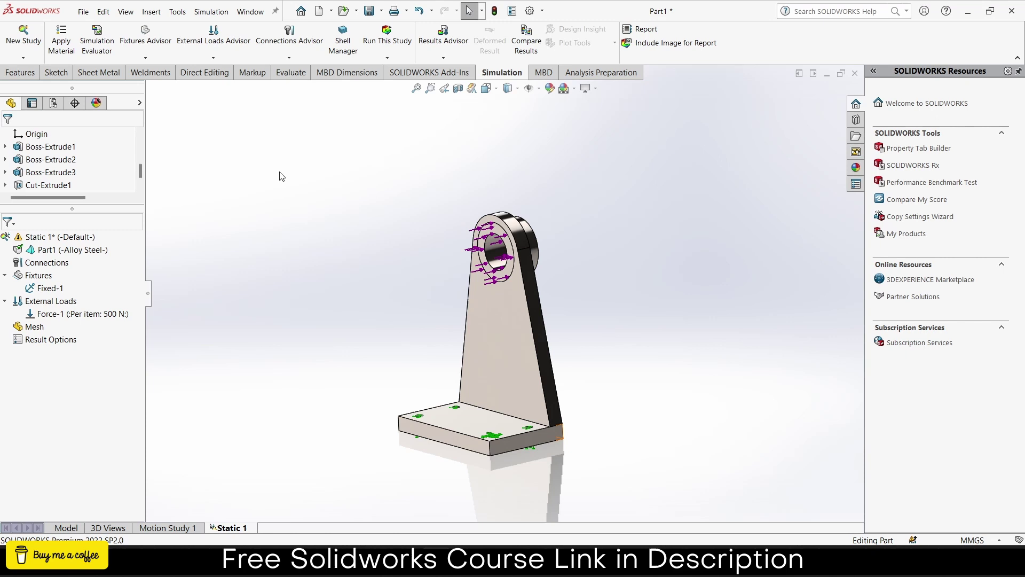
click(388, 58)
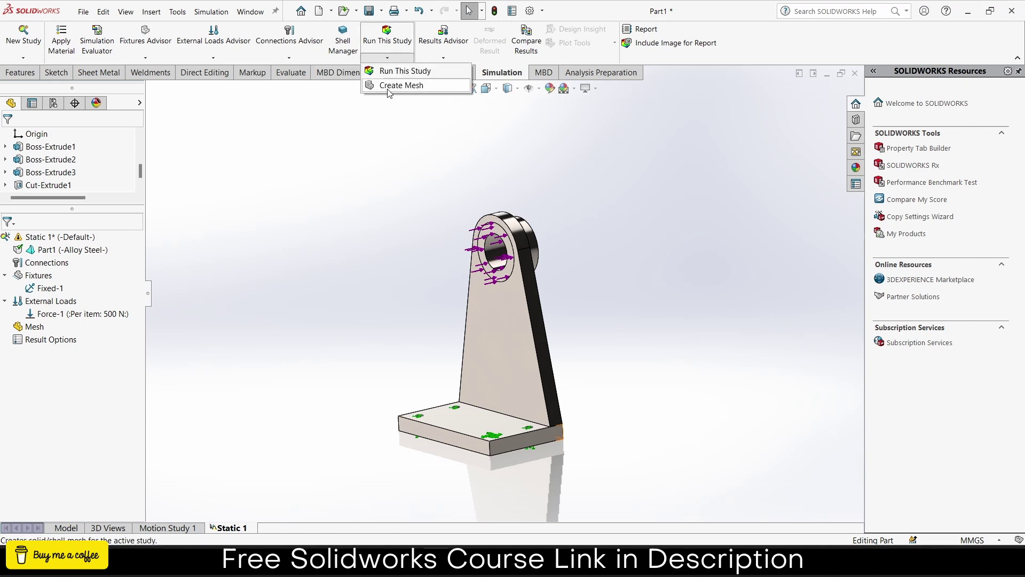
click(390, 88)
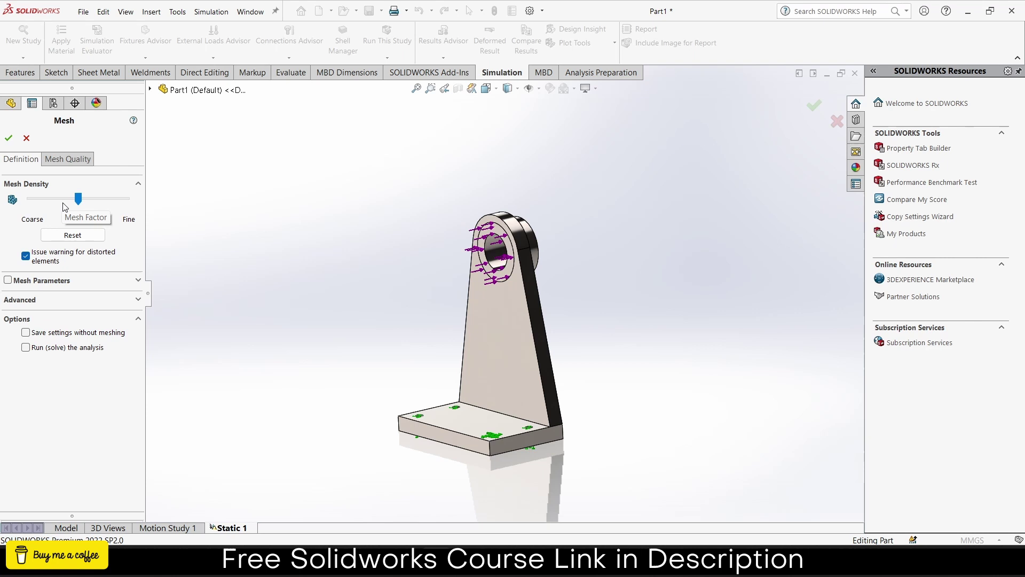
drag(78, 199, 84, 203)
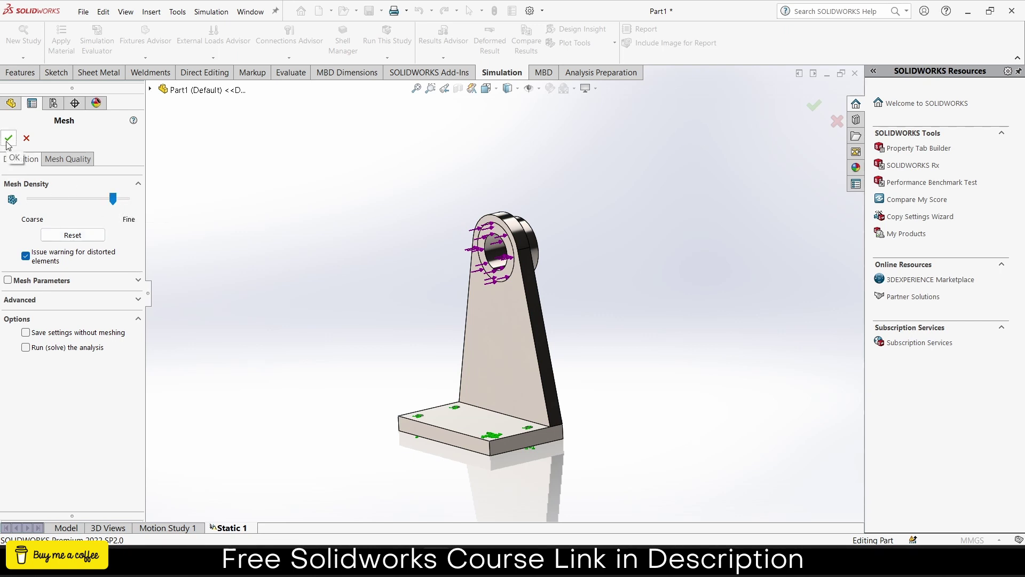
click(8, 138)
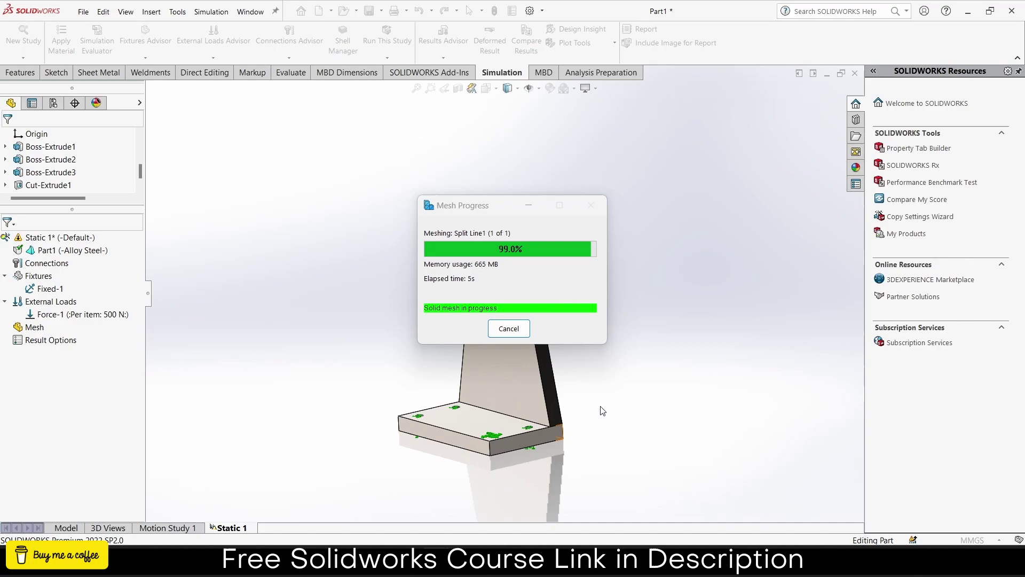
Step: Run the static study and view the resulting von Mises stress plot, peaking at 1.268e+08 N/m^2
scroll(587, 384, down, 5)
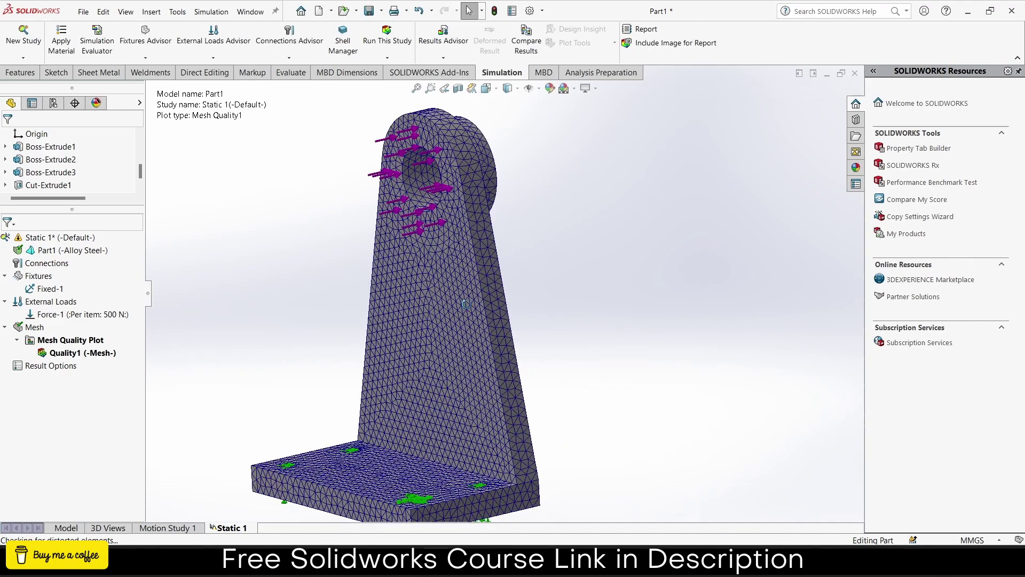
middle_drag(465, 304, 428, 327)
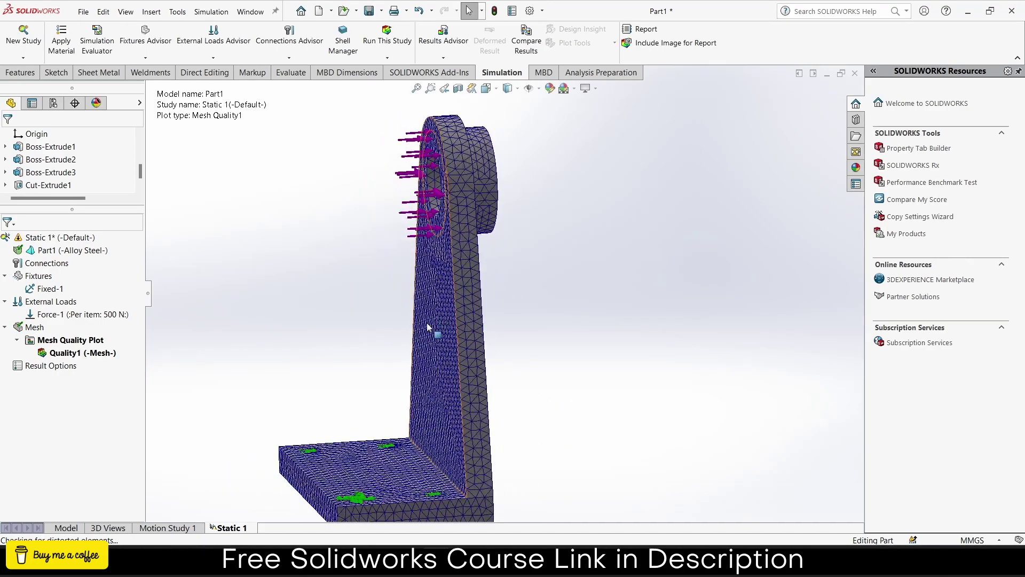
click(389, 38)
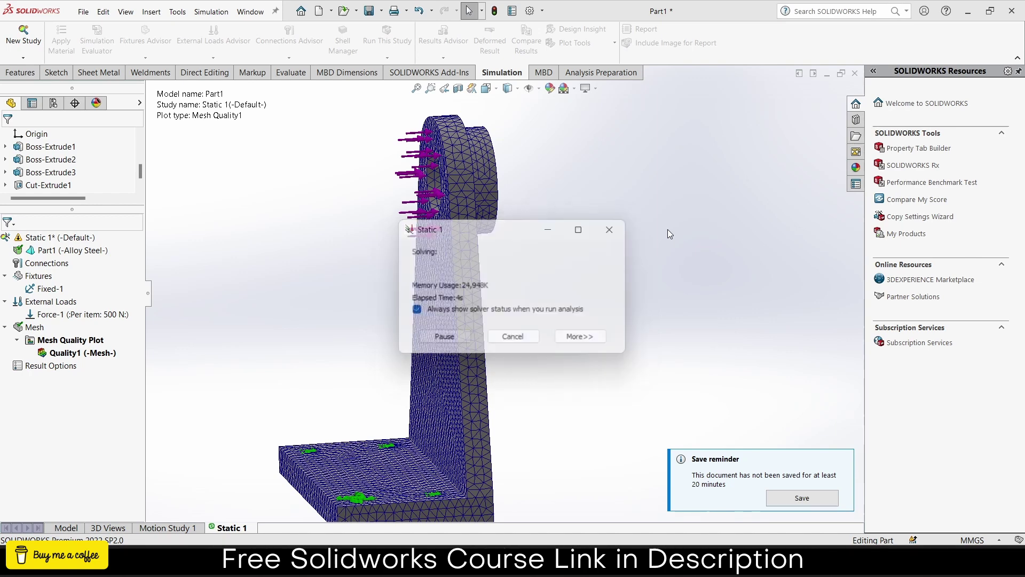
mouse_move(584, 286)
middle_down()
mouse_move(491, 232)
mouse_move(574, 280)
middle_up()
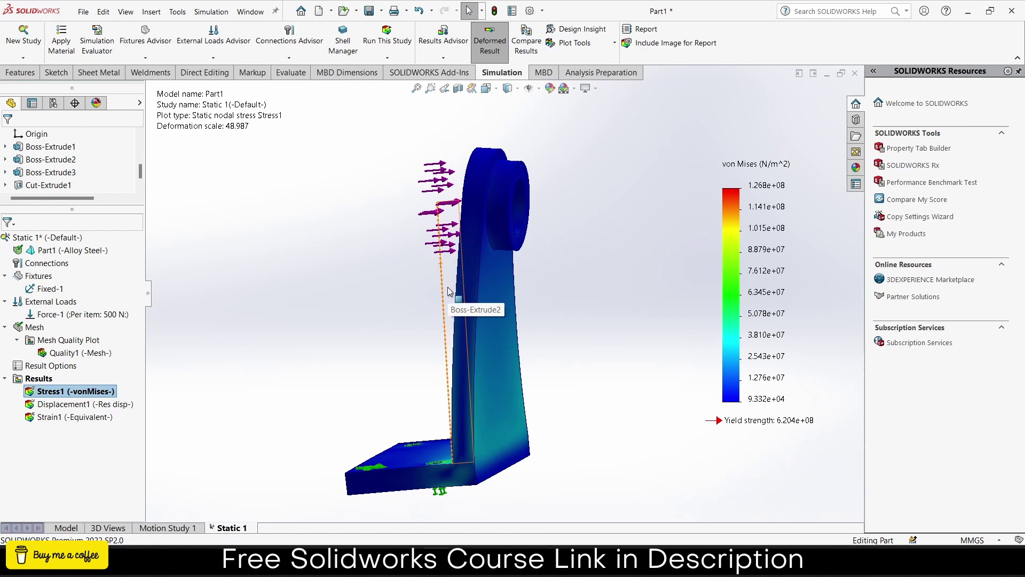
Step: Show the Displacement1 resultant displacement plot, peaking at 2.967e-01 mm at the top hub
middle_drag(383, 304, 433, 291)
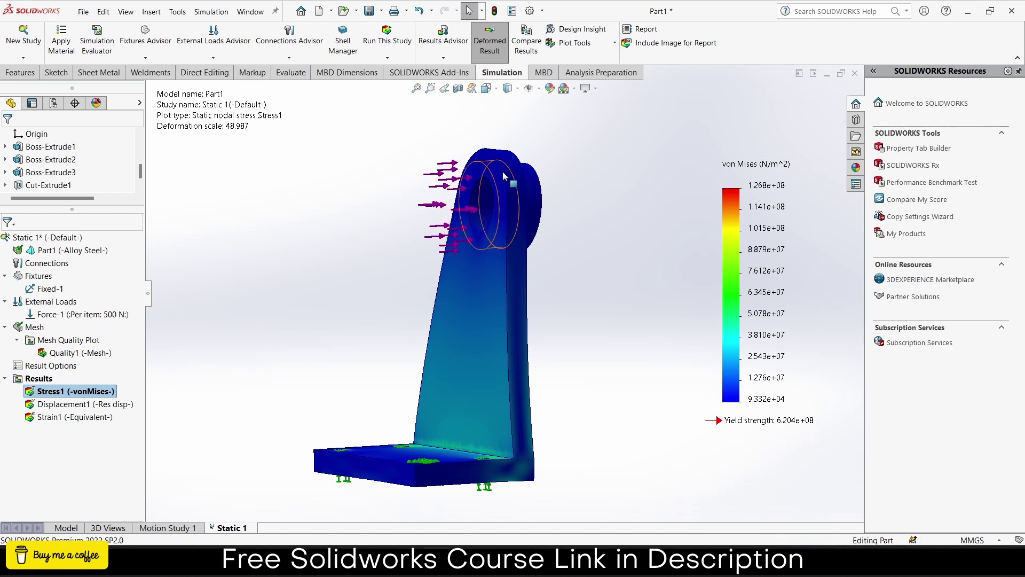
middle_drag(481, 181, 534, 158)
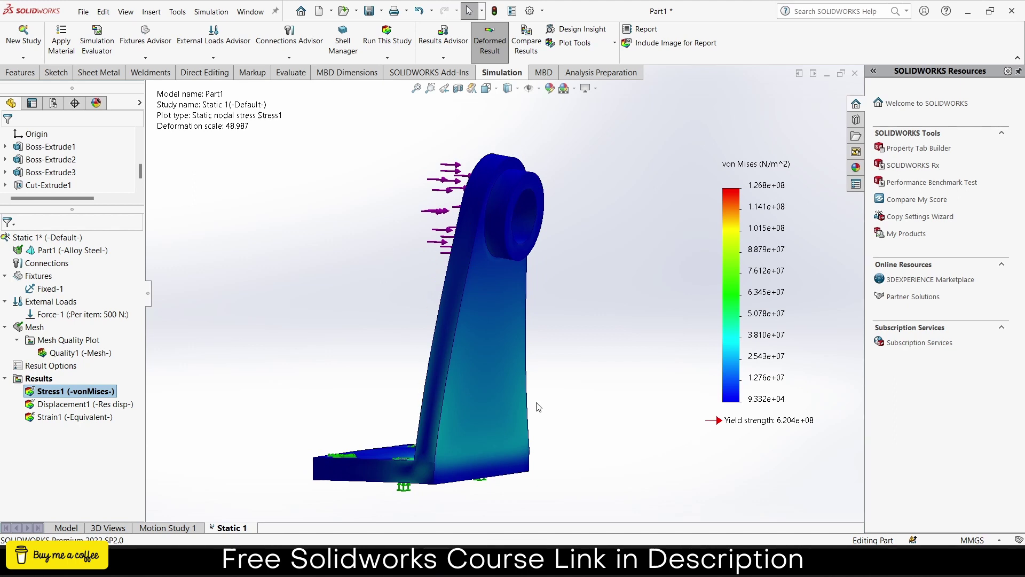
middle_drag(539, 407, 527, 288)
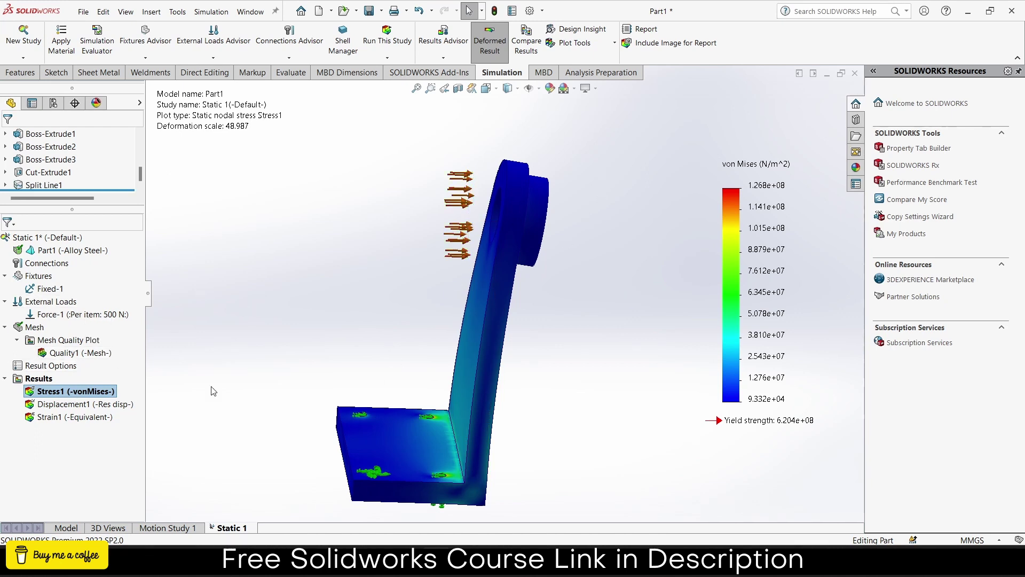
right_click(98, 405)
click(124, 413)
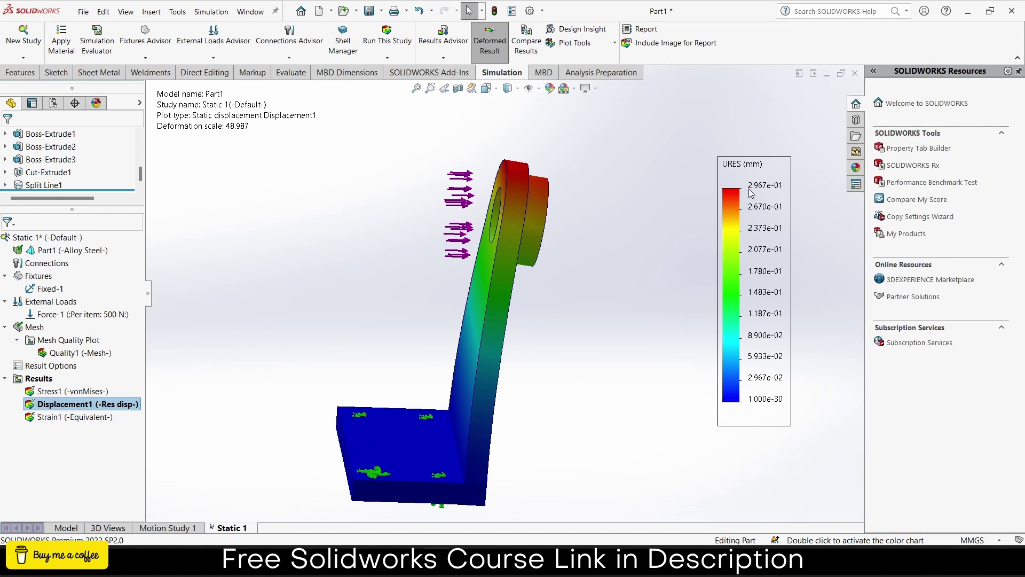
Step: Switch the Displacement1 plot to true-scale deformation
middle_drag(585, 190, 503, 190)
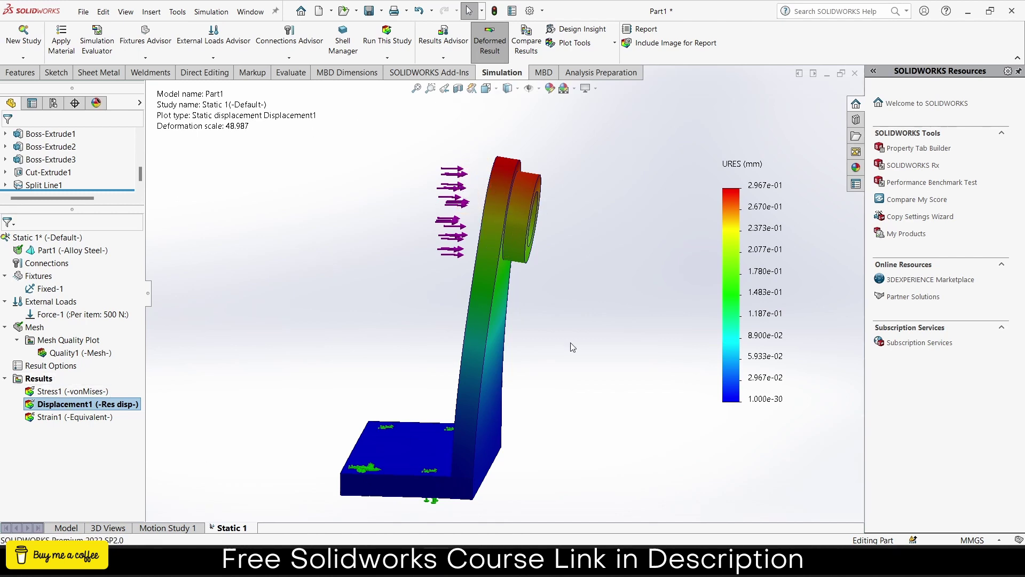
right_click(73, 408)
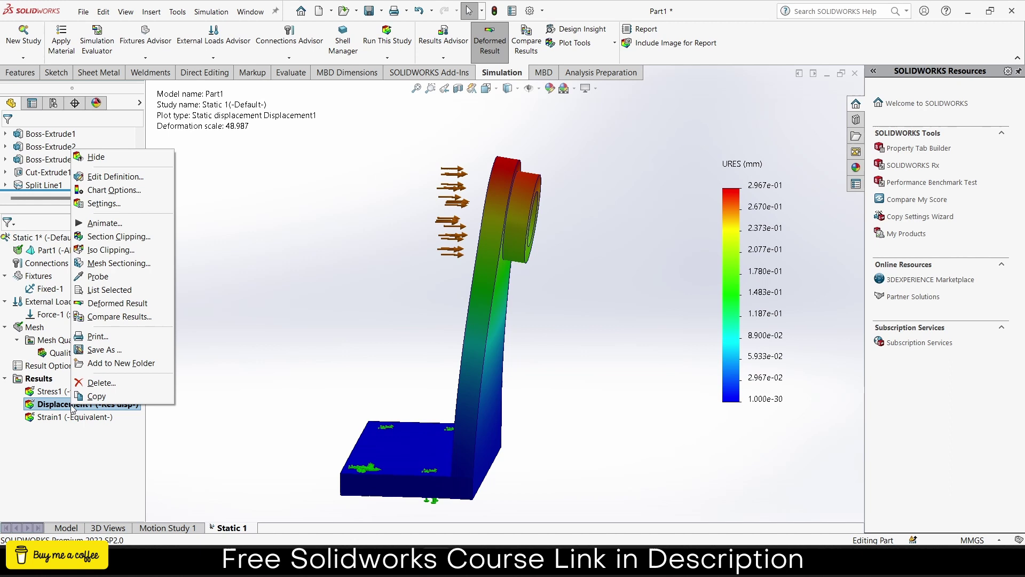
click(113, 177)
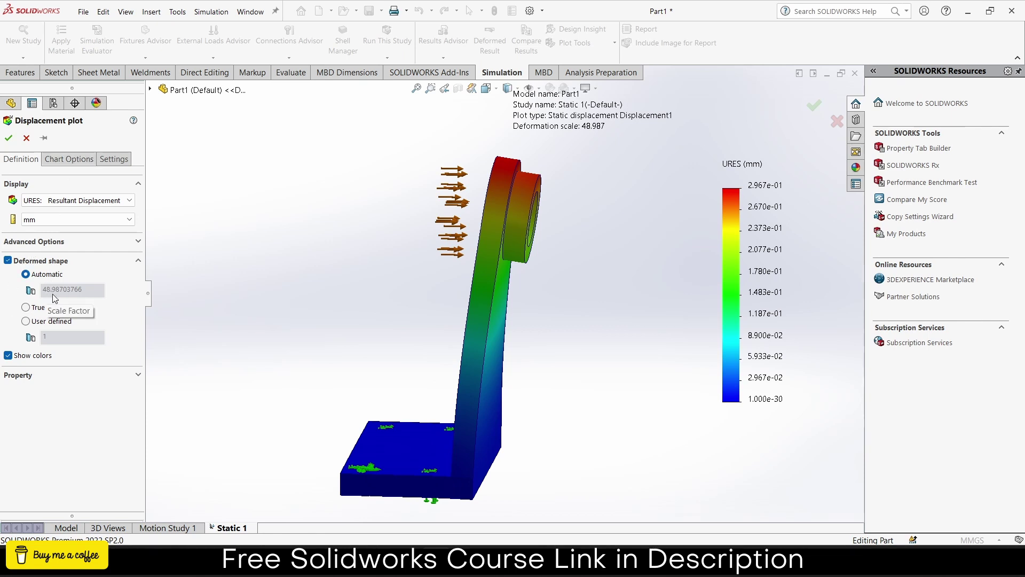
click(26, 308)
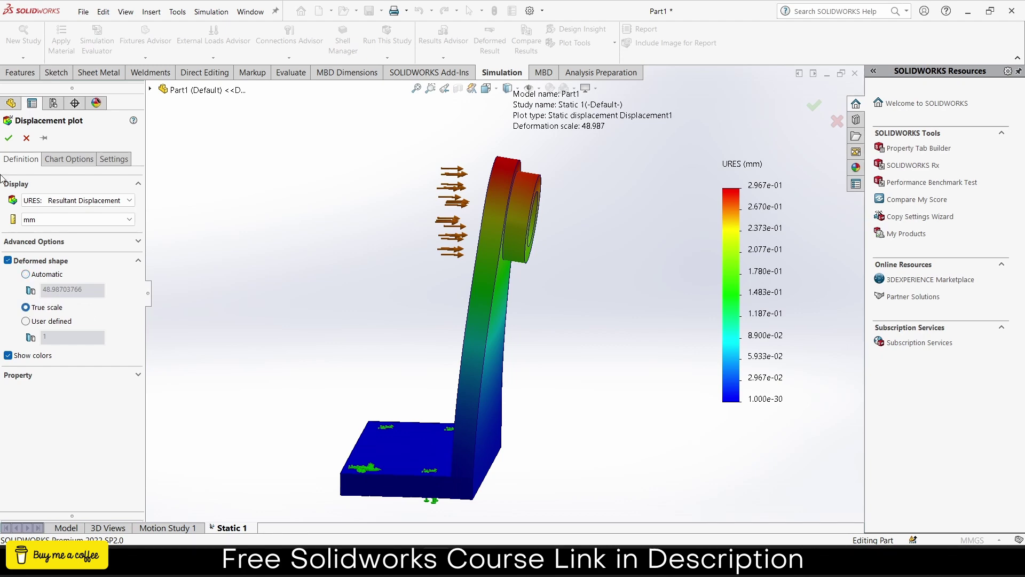
click(9, 137)
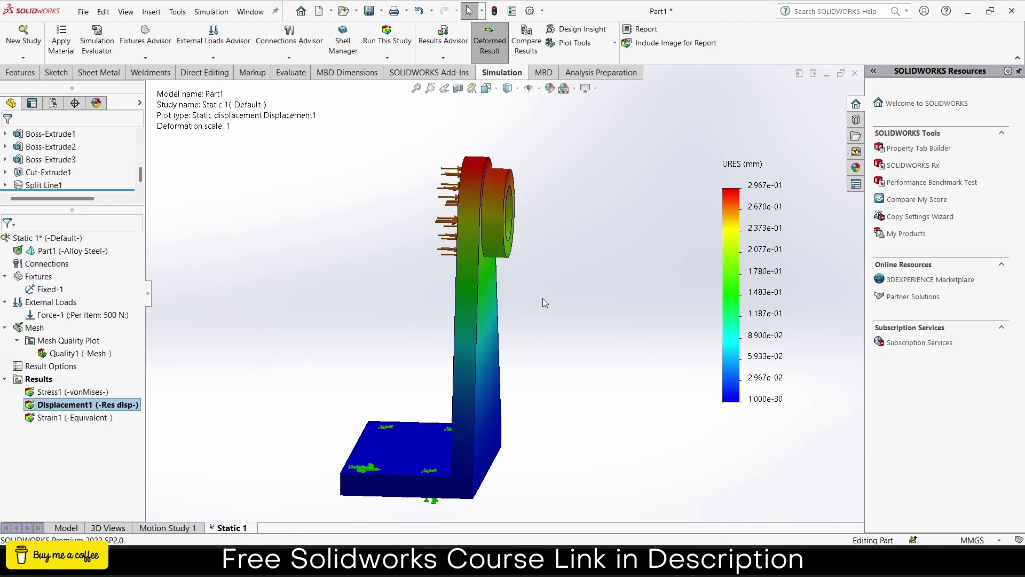
Step: Show the Strain1 equivalent strain plot, peaking at 3.886e-04
middle_drag(488, 204, 464, 182)
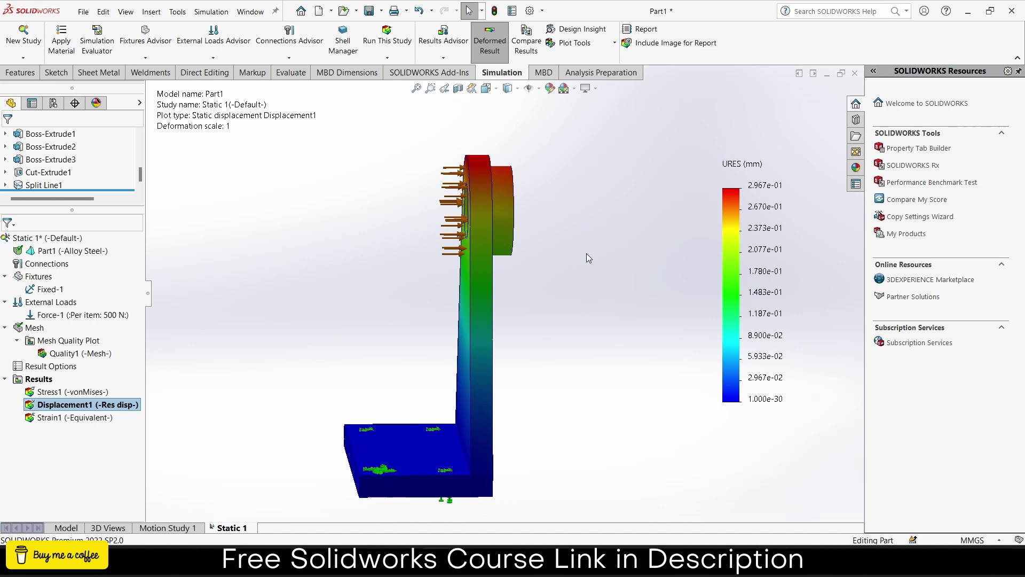
middle_drag(529, 269, 221, 328)
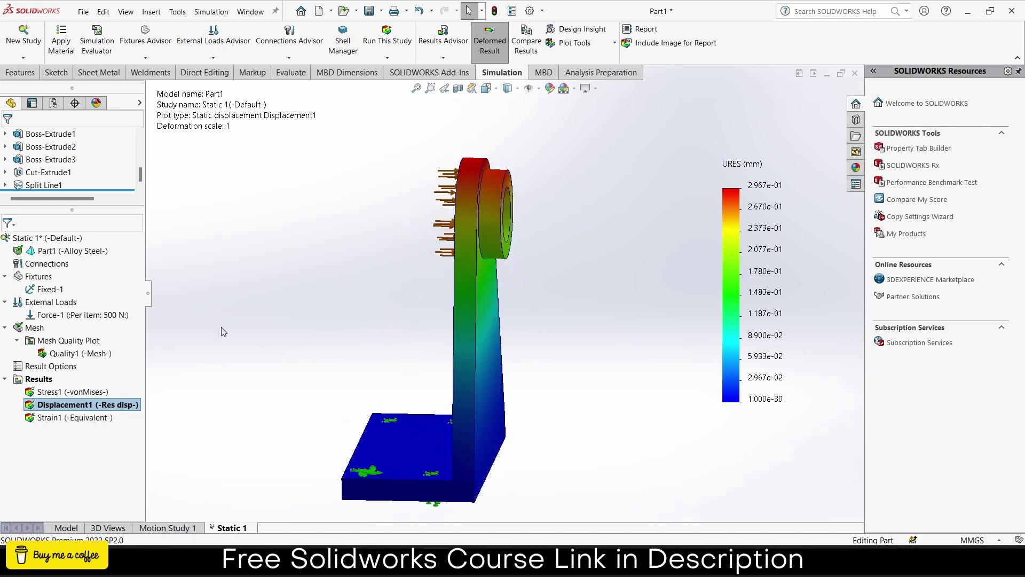
right_click(68, 417)
click(88, 426)
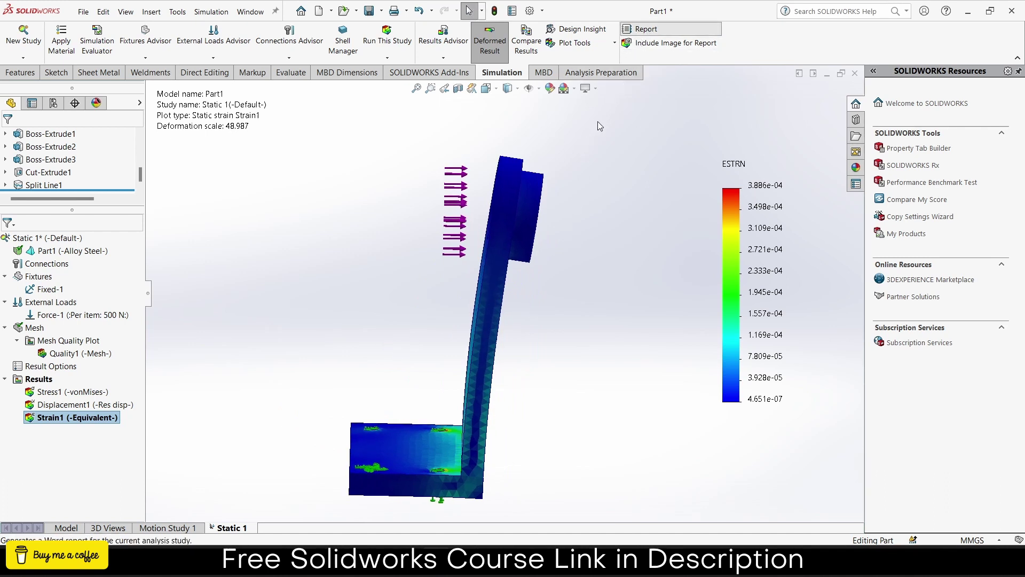
Step: Add designer and company (Cad Knowledge) headers to the report options
drag(466, 129, 466, 162)
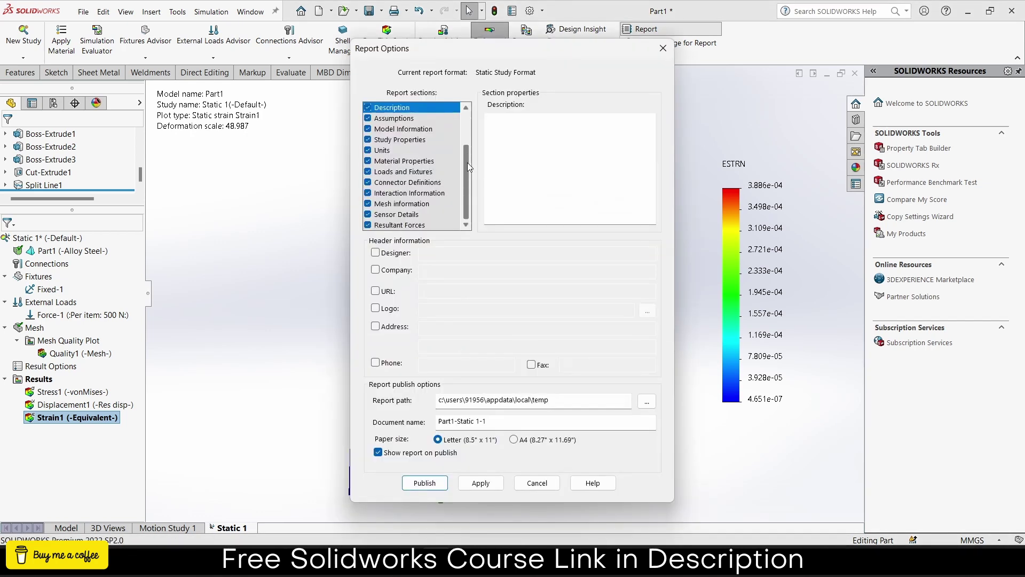
scroll(443, 126, up, 2)
click(390, 107)
drag(470, 143, 471, 190)
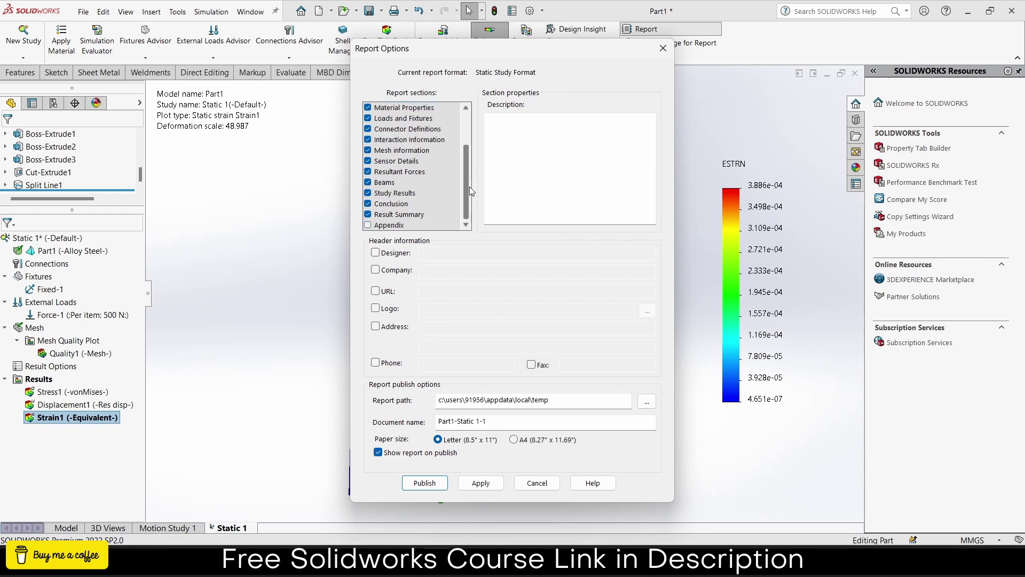
click(377, 254)
click(450, 255)
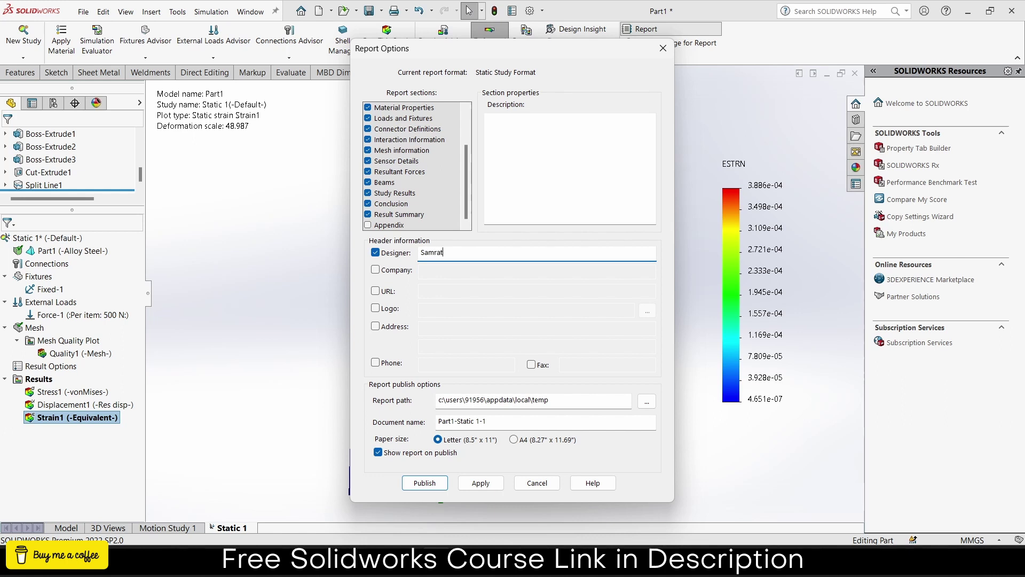
click(375, 270)
click(492, 272)
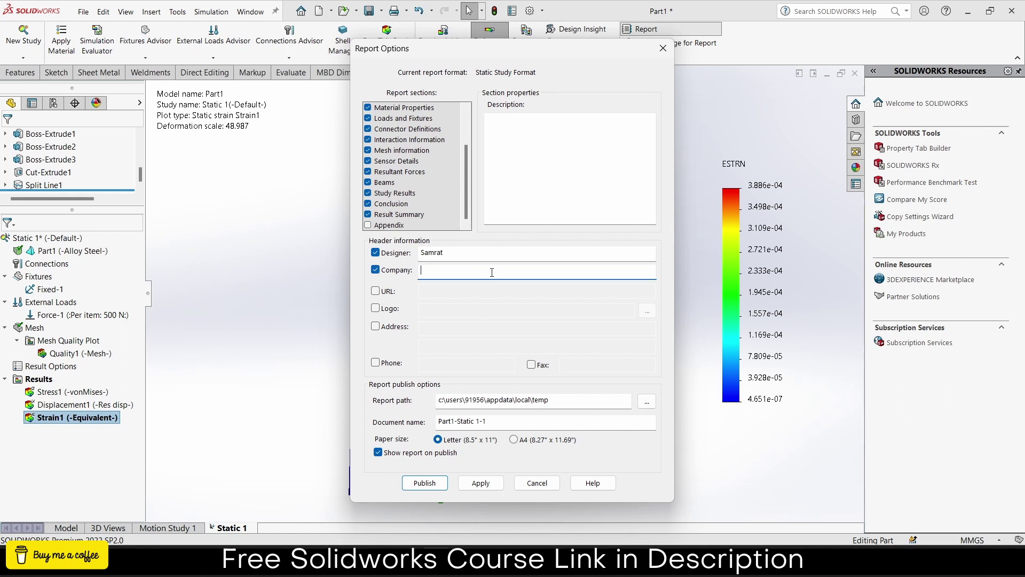
text(Cad Knowledge)
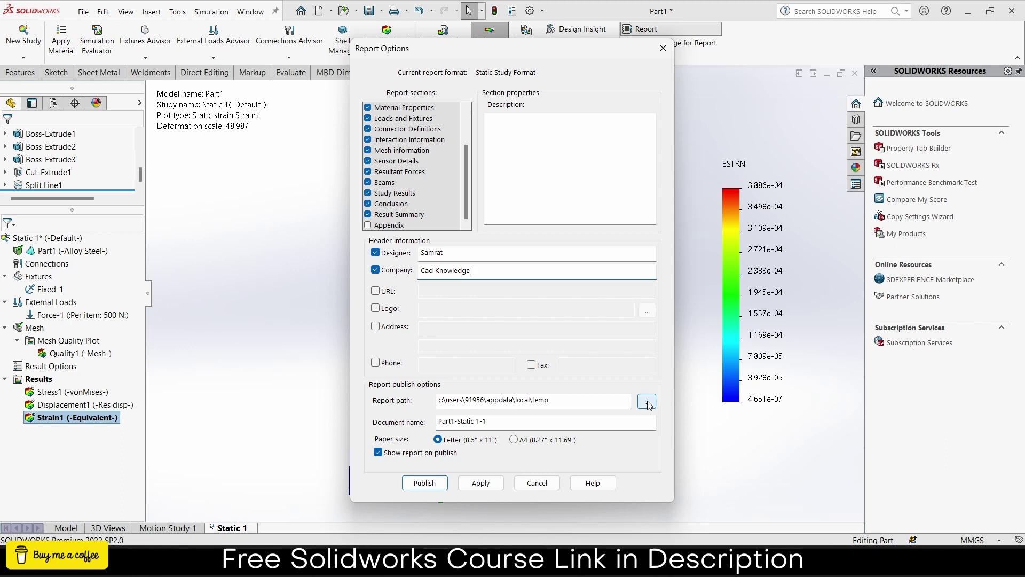
Step: Set the report path to the Desktop and the document name to Static Simulation
click(647, 402)
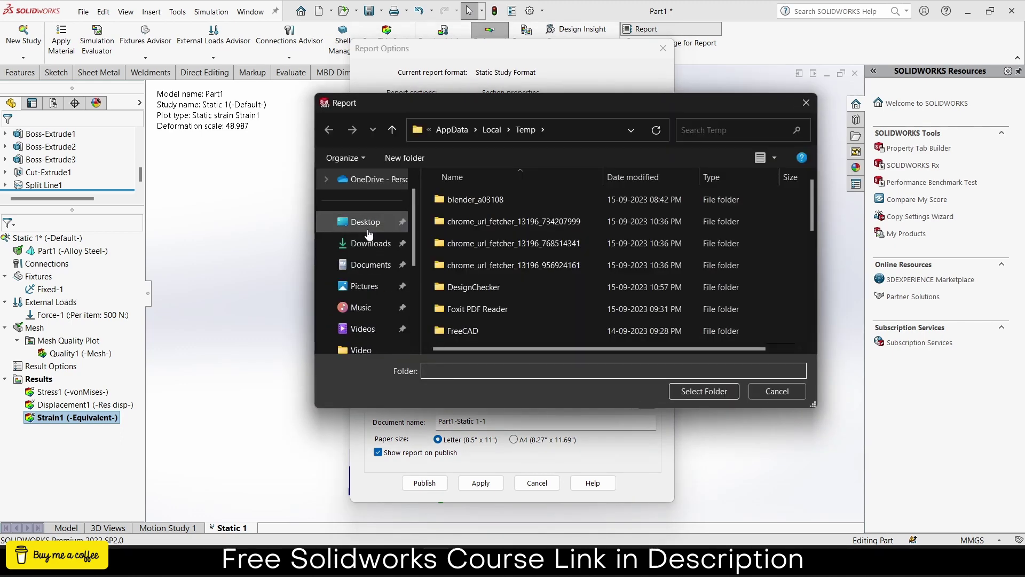
click(368, 230)
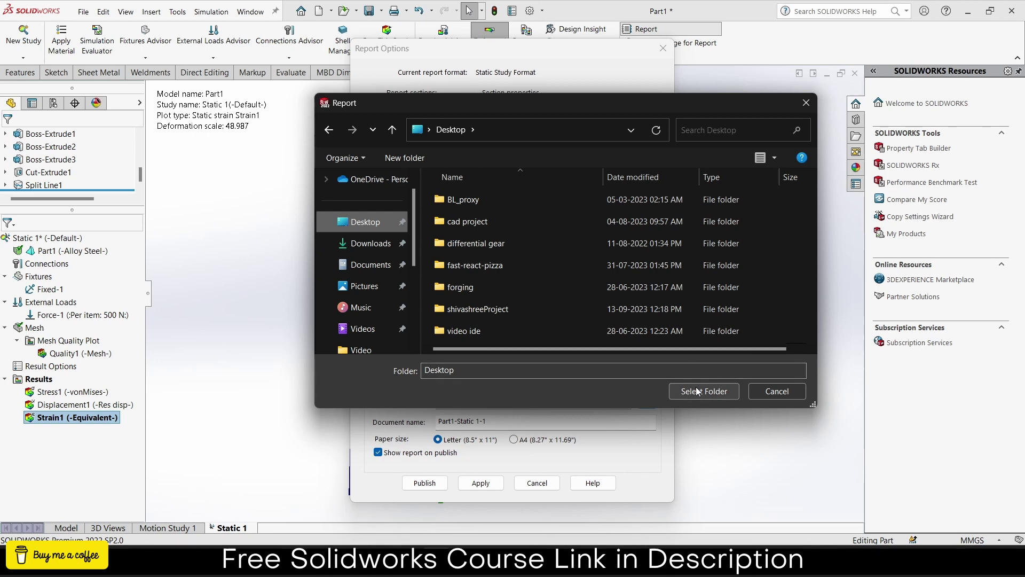
click(697, 390)
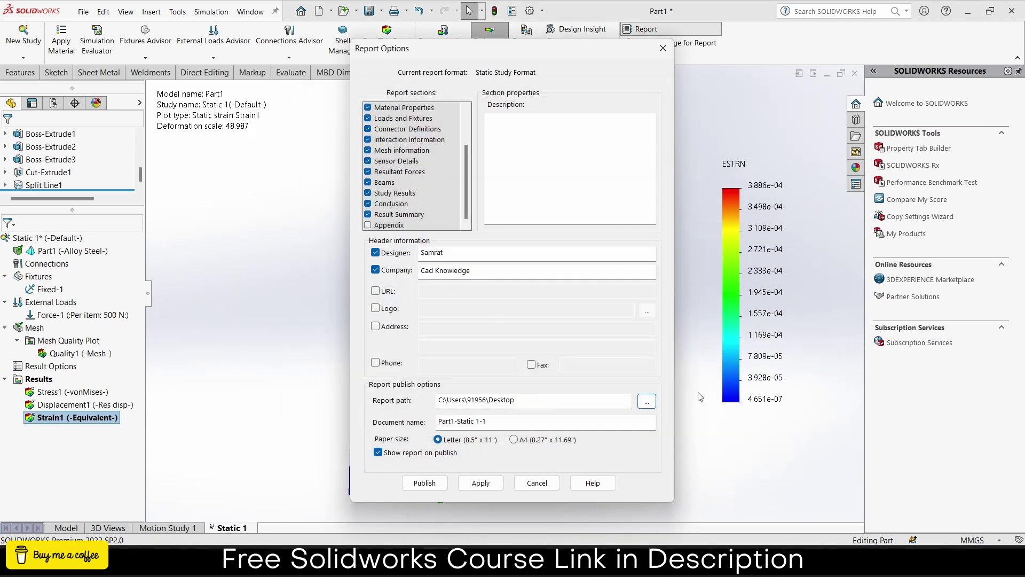
triple_click(512, 424)
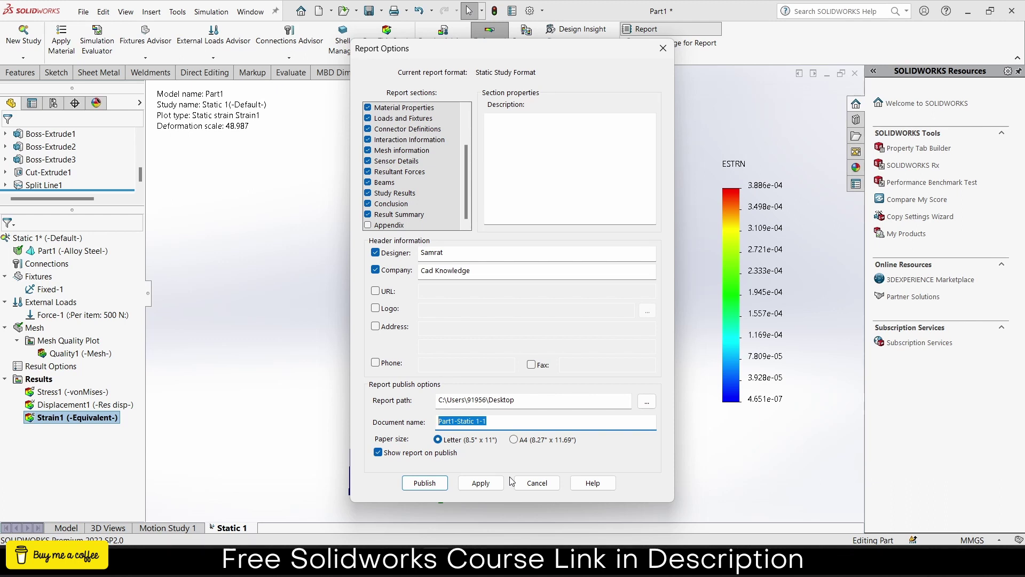
text(S)
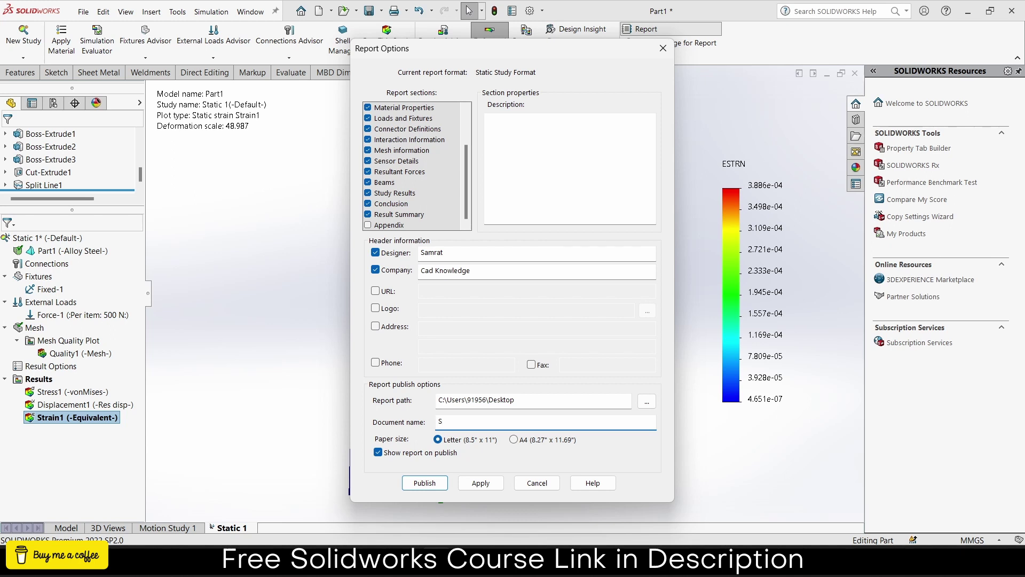
text(tatic Sim)
key(BackSpace)
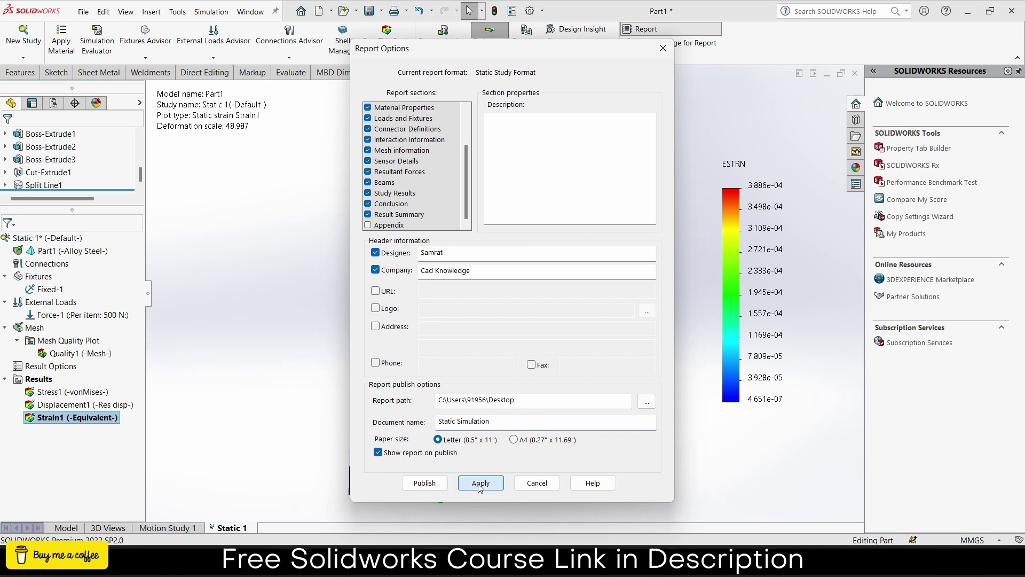
Step: Publish the report as Static Simulation.docx in Word
click(426, 482)
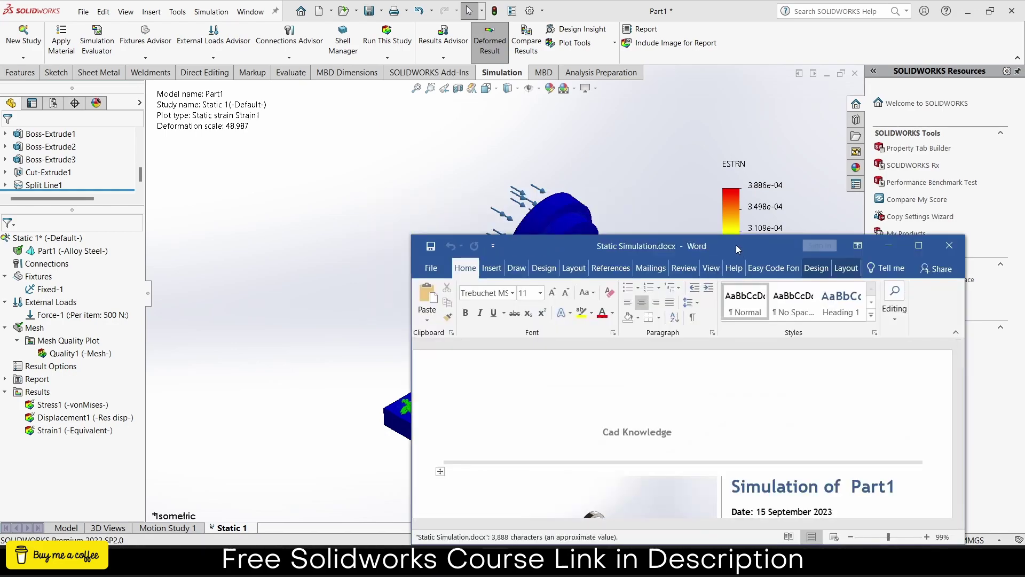
Step: Read through the 10-page Word report to its Conclusion, then minimize Word
double_click(736, 245)
scroll(765, 299, down, 5)
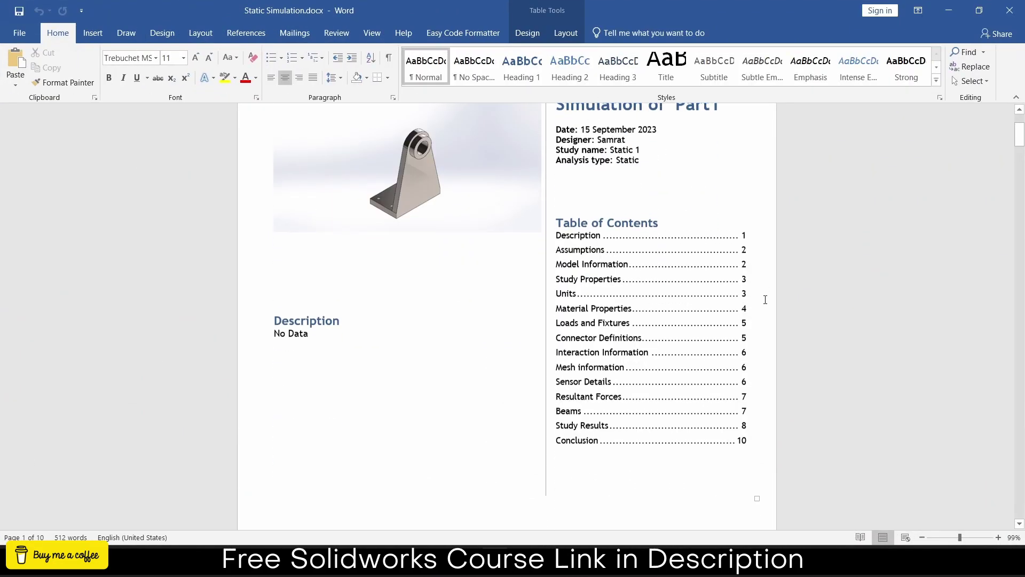
scroll(765, 299, up, 2)
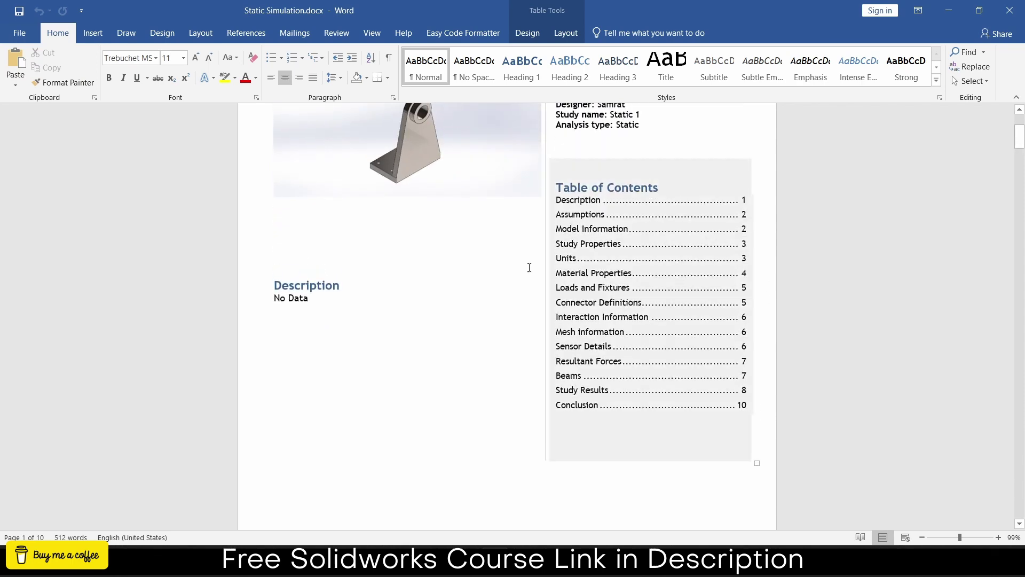
scroll(677, 285, down, 13)
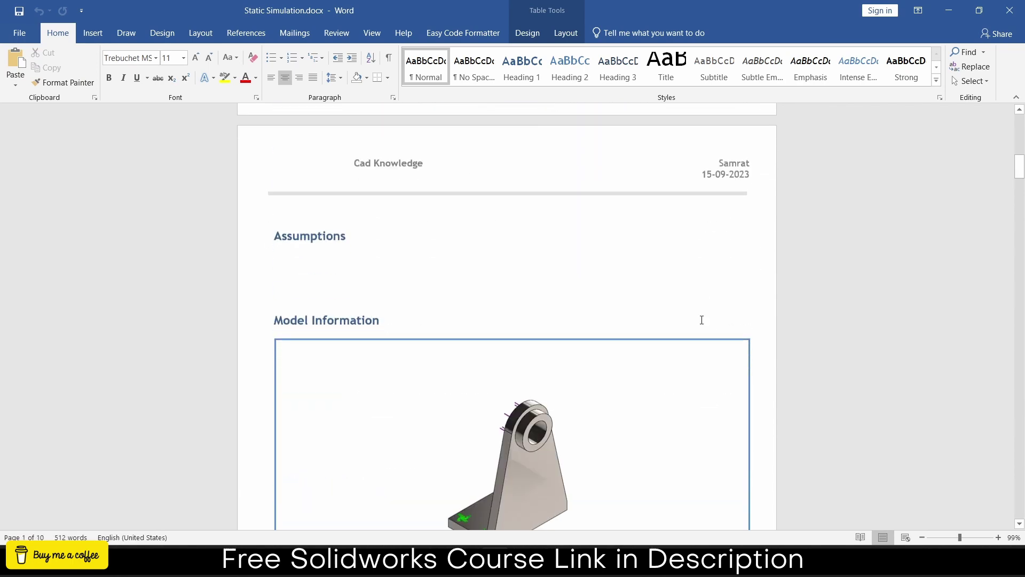
scroll(701, 320, down, 3)
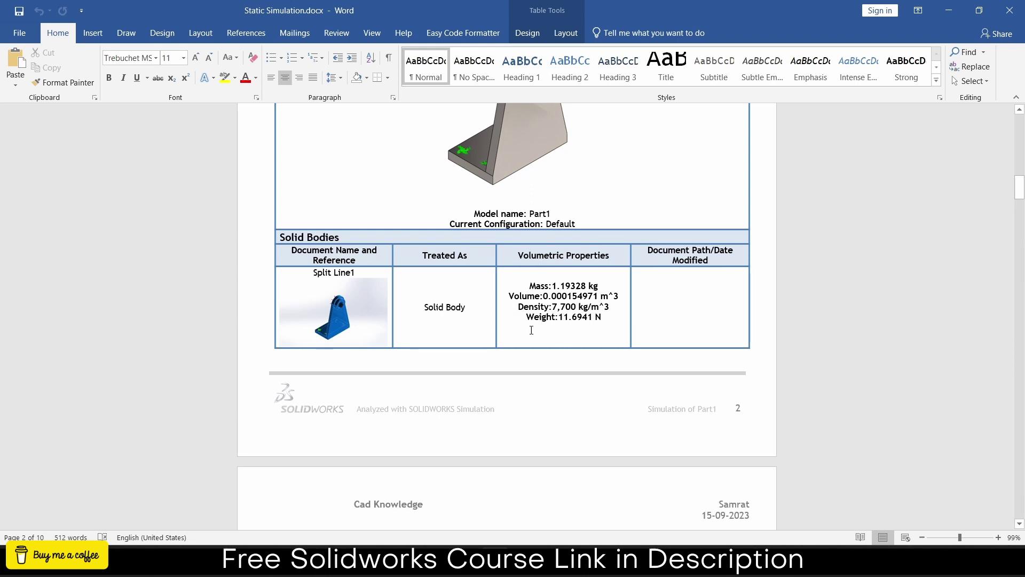
scroll(765, 374, down, 10)
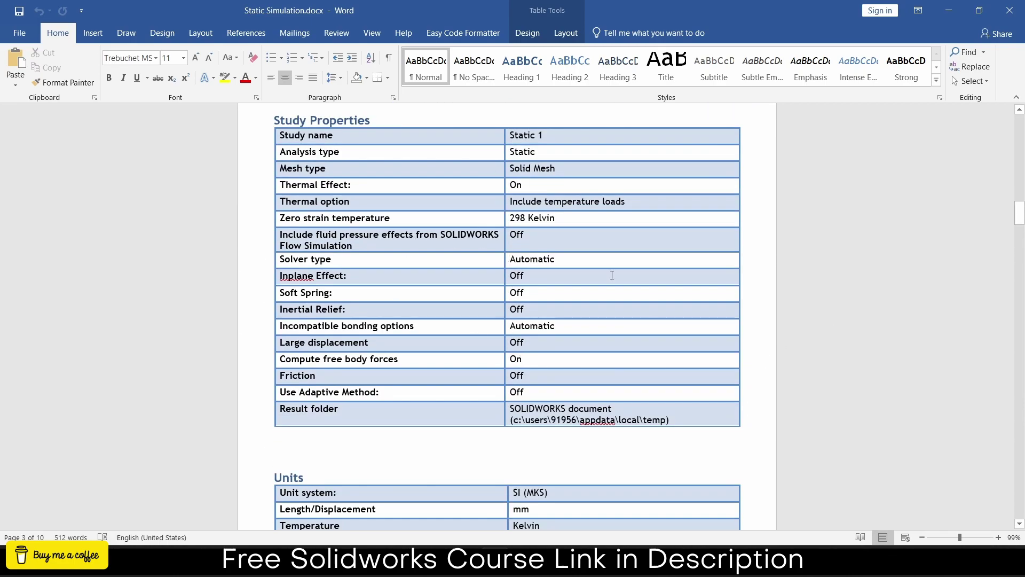
scroll(612, 275, down, 8)
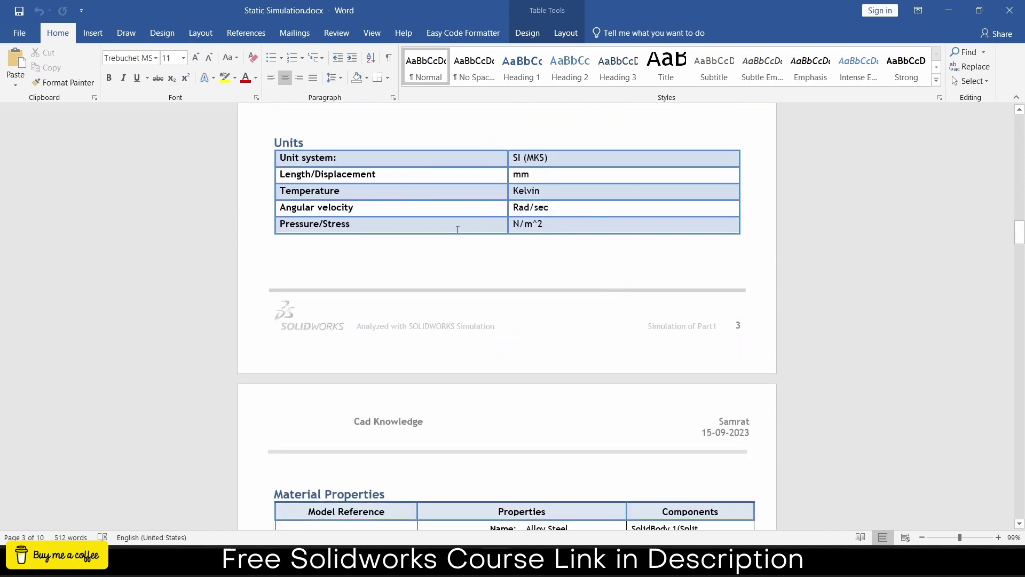
scroll(618, 362, down, 4)
scroll(620, 367, up, 3)
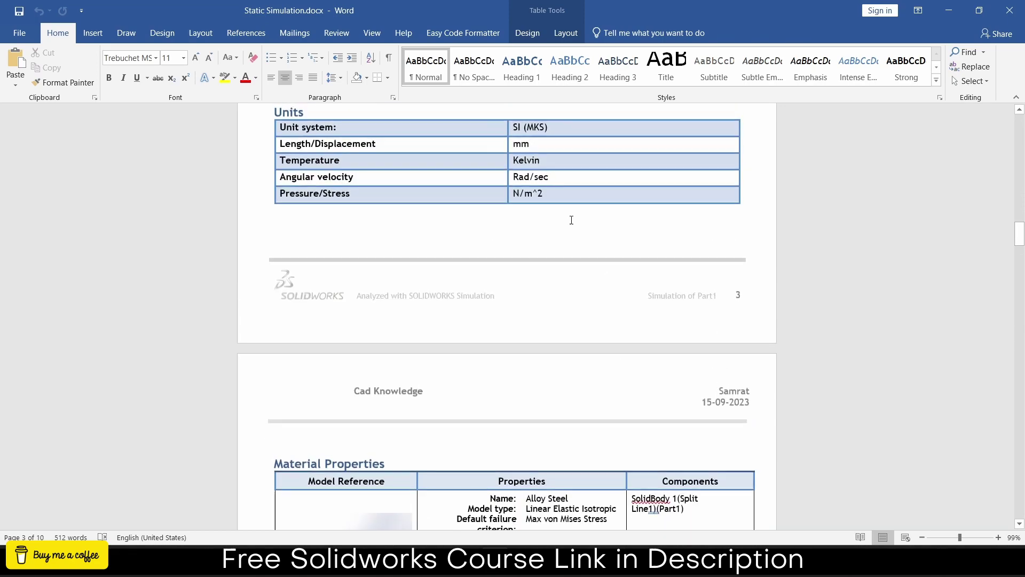
scroll(579, 300, down, 5)
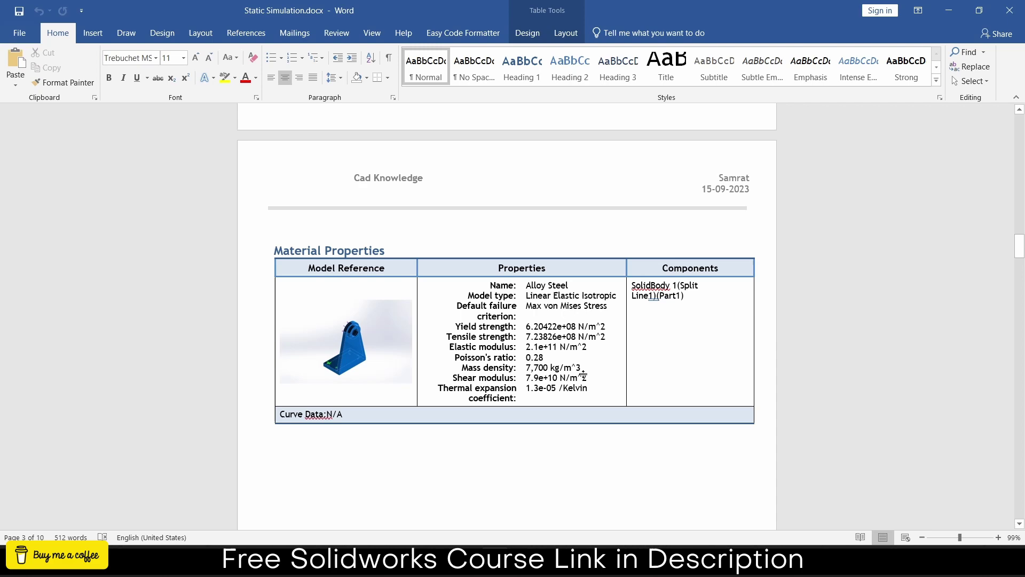
scroll(861, 316, down, 12)
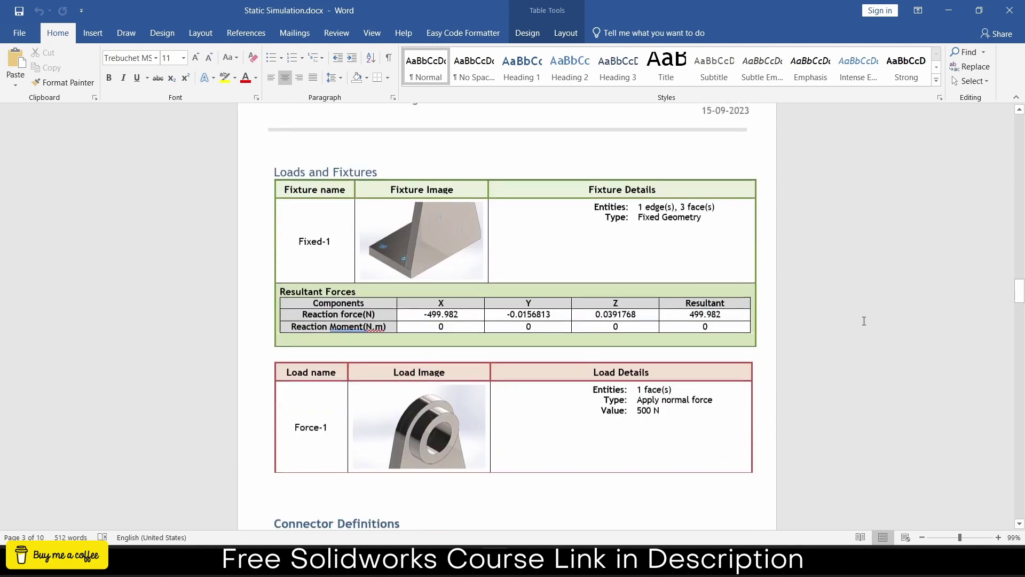
scroll(863, 318, down, 2)
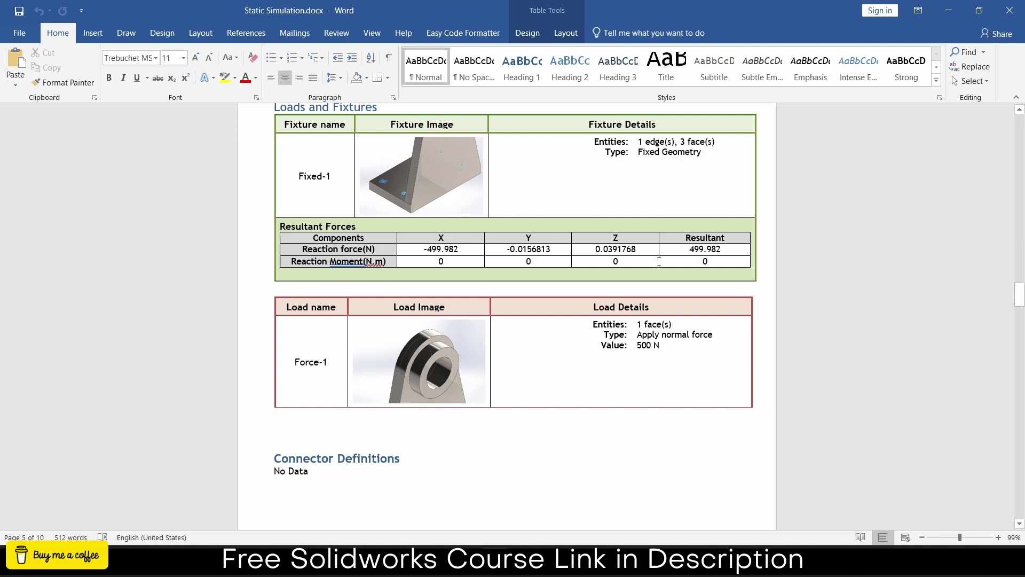
scroll(813, 319, down, 20)
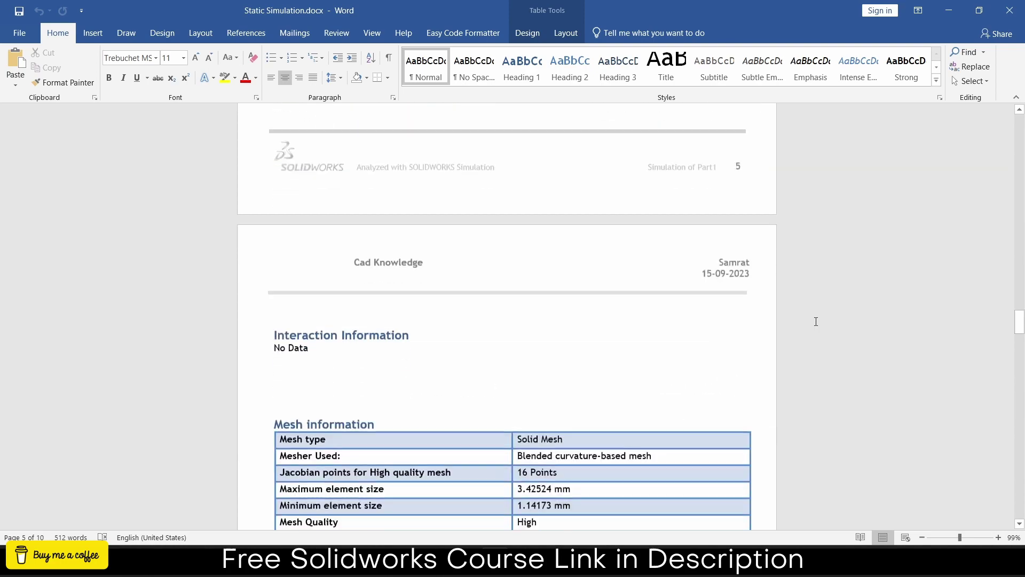
scroll(817, 322, down, 20)
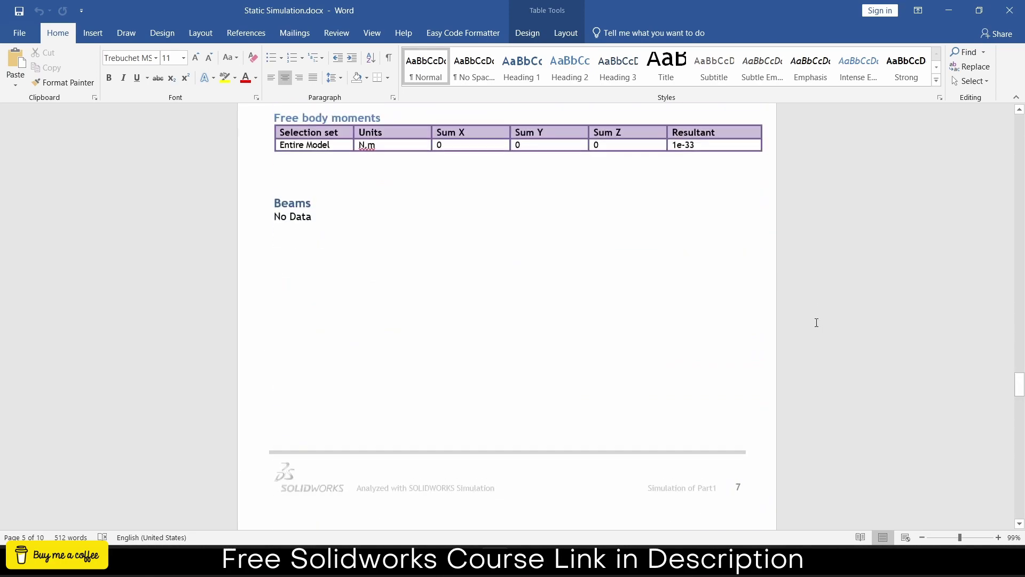
scroll(815, 326, down, 13)
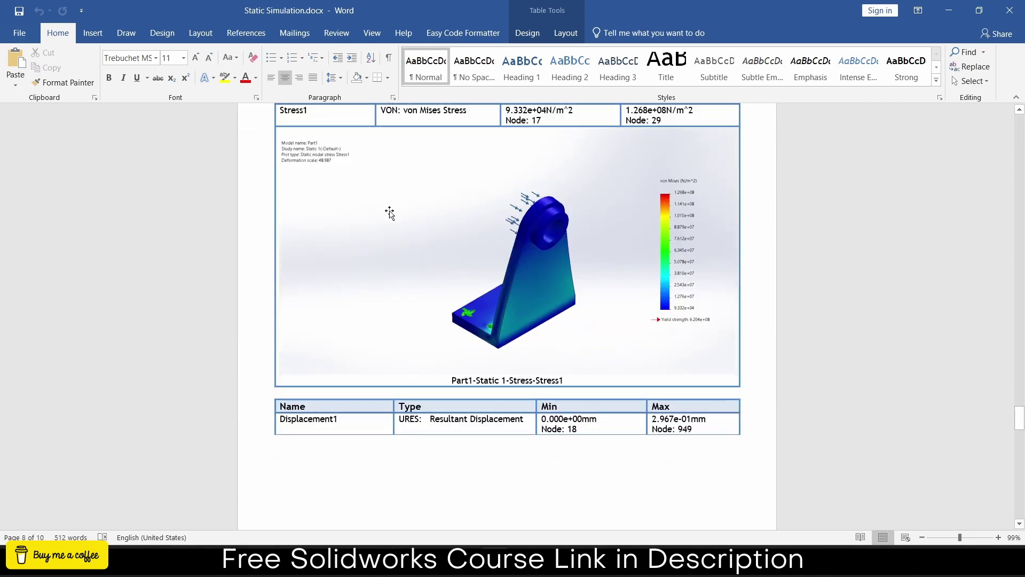
scroll(738, 299, down, 17)
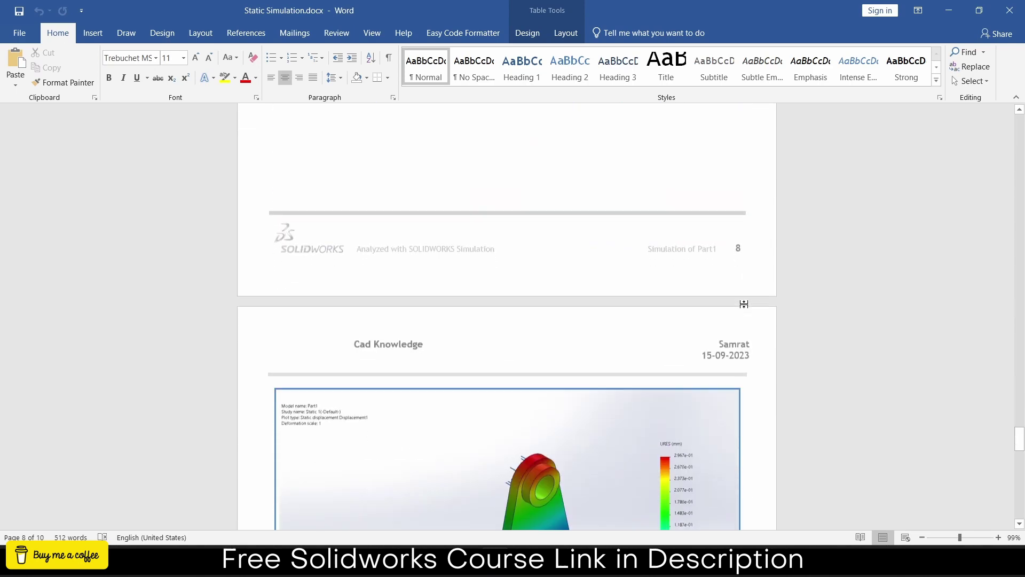
scroll(609, 297, down, 6)
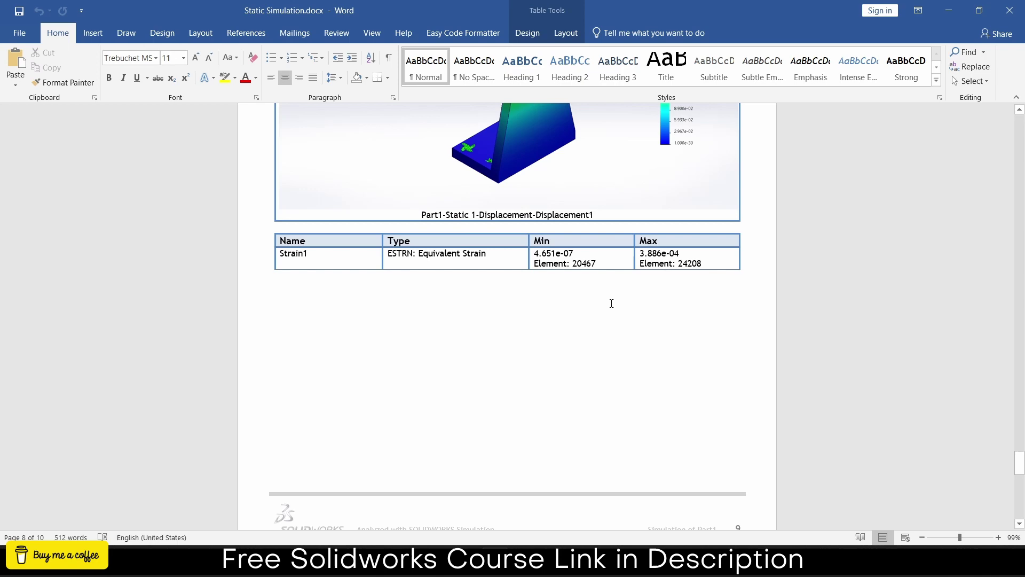
scroll(612, 301, down, 5)
scroll(610, 300, up, 4)
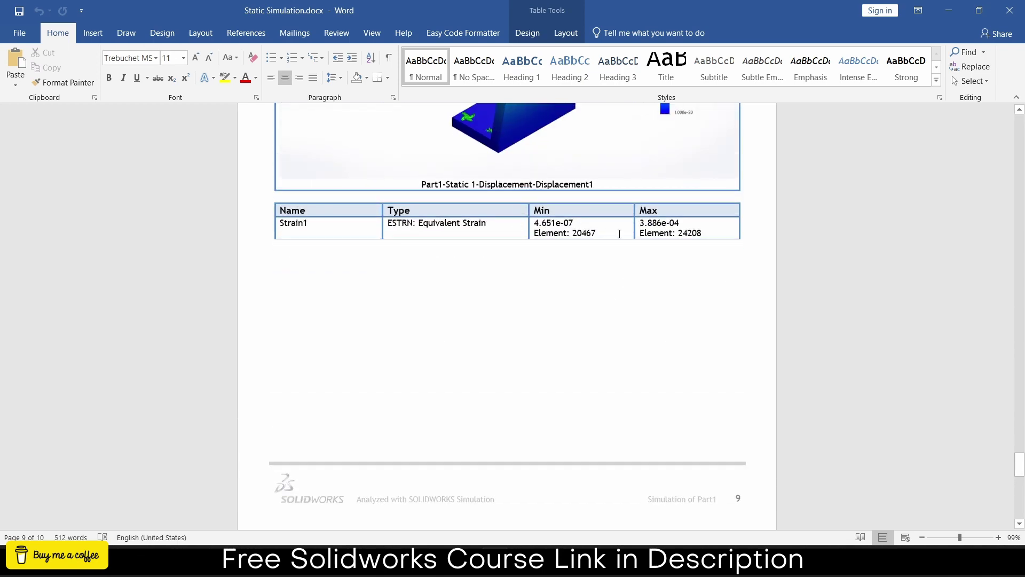
scroll(684, 339, down, 19)
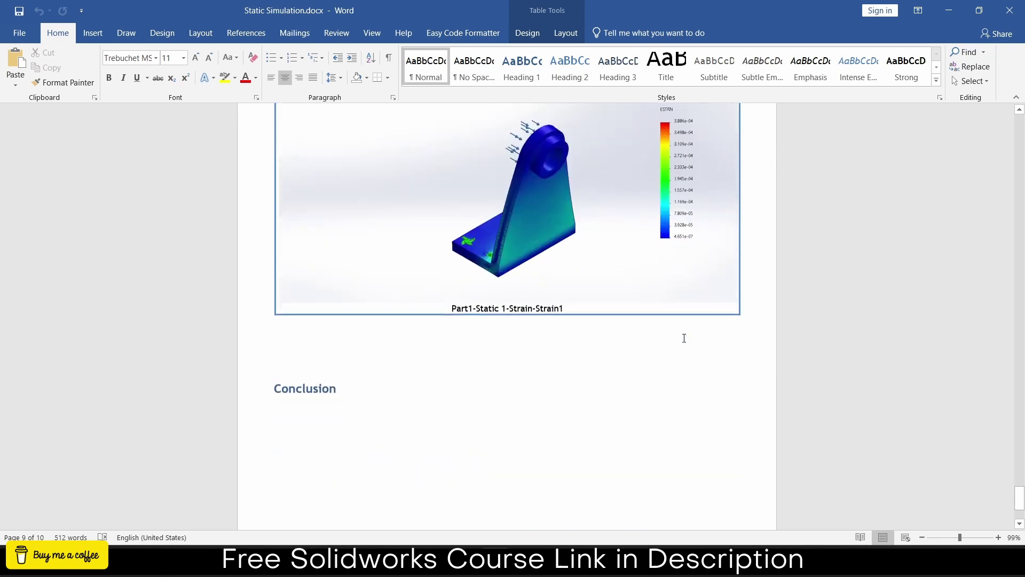
click(949, 10)
middle_drag(493, 169, 536, 159)
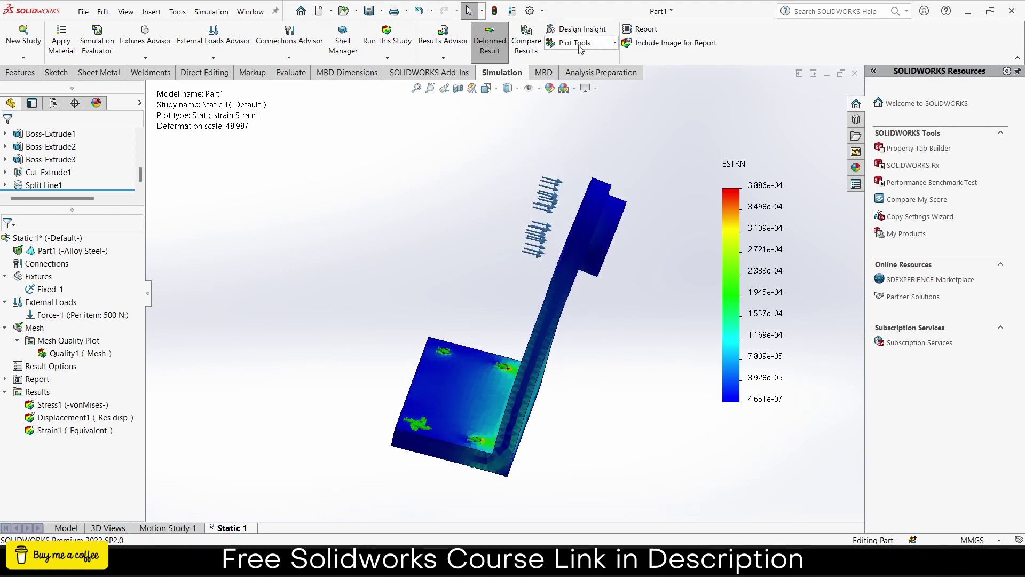
click(614, 46)
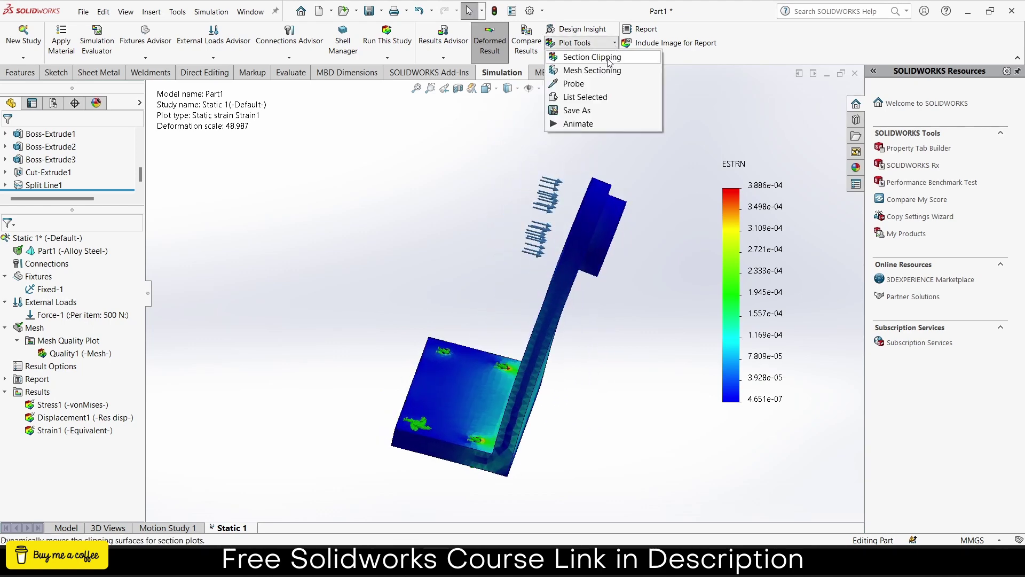
click(596, 61)
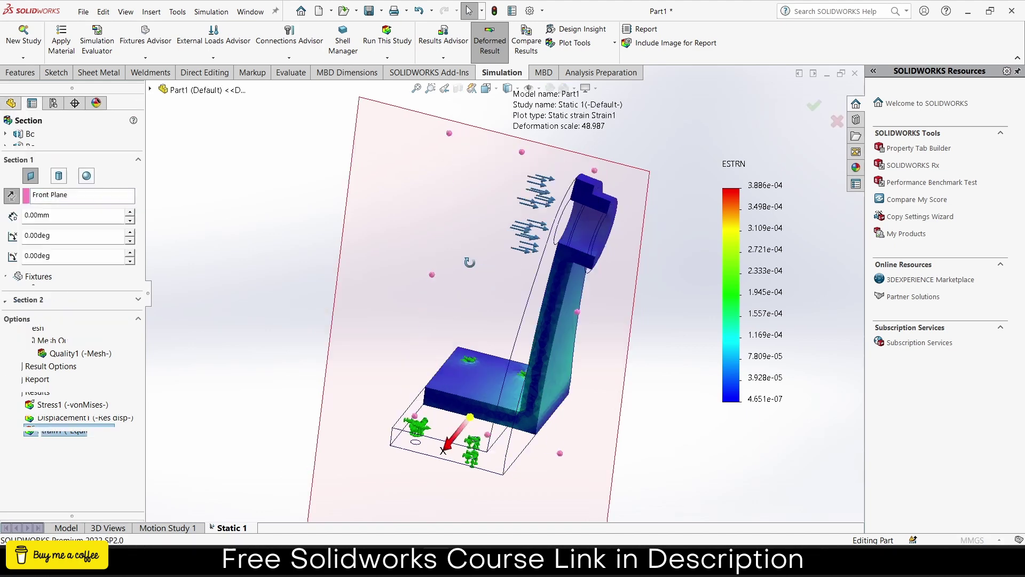
mouse_move(468, 441)
mouse_down()
mouse_move(547, 421)
mouse_move(419, 454)
mouse_move(460, 442)
mouse_up()
click(24, 137)
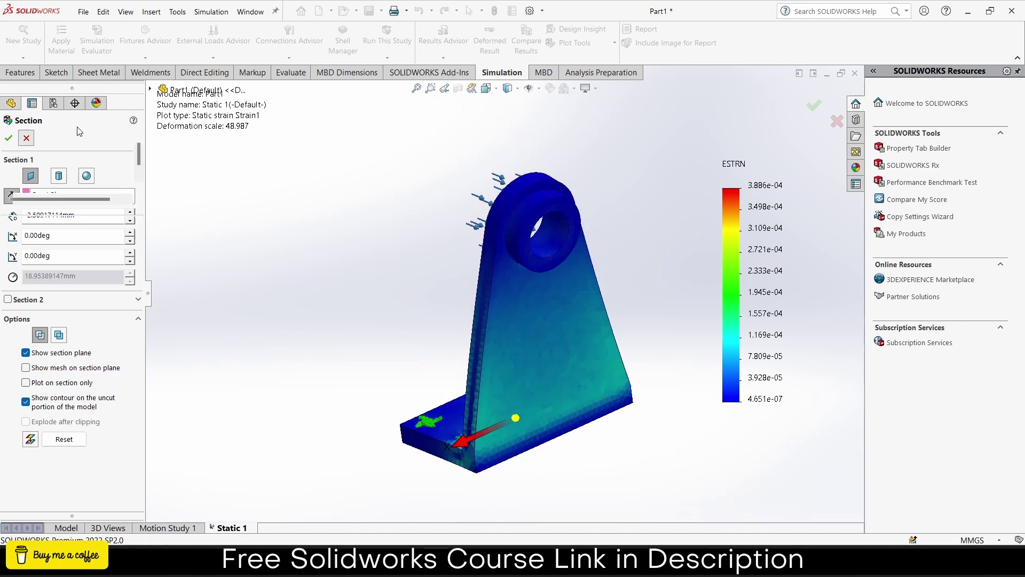
click(614, 44)
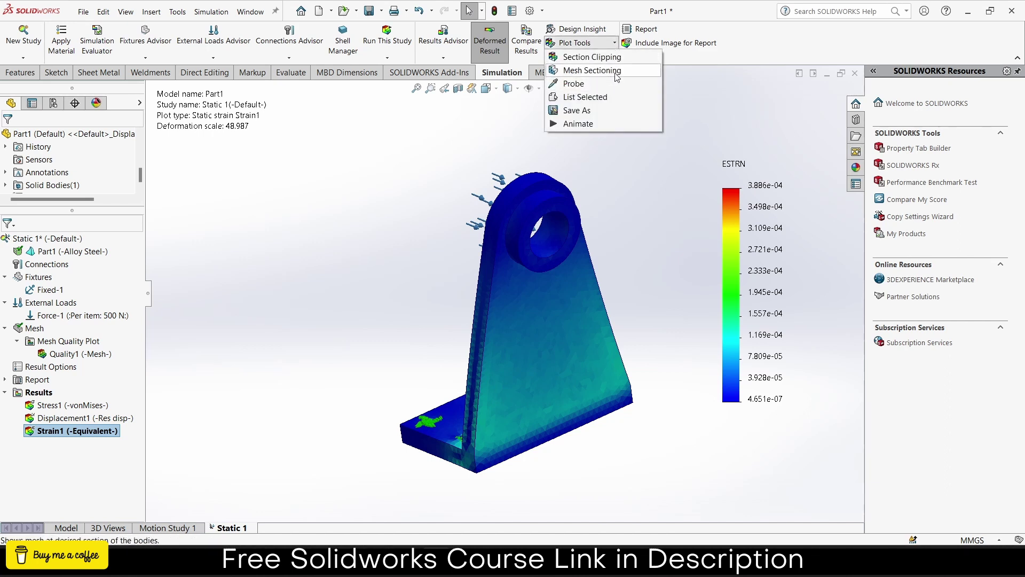
Step: Cancel probing on the strain plot and display the Stress1 von Mises plot
click(612, 87)
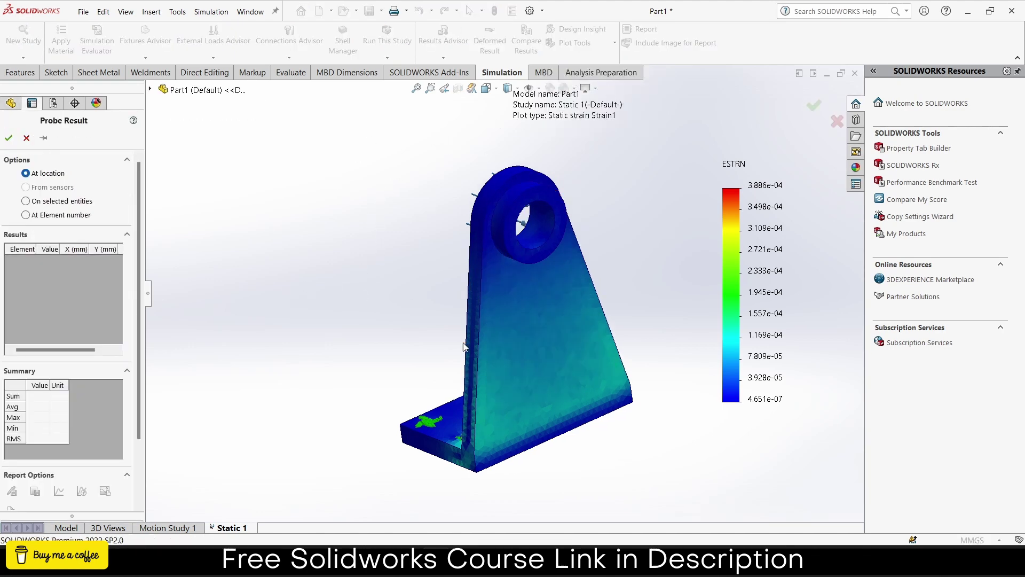
middle_drag(365, 294, 456, 293)
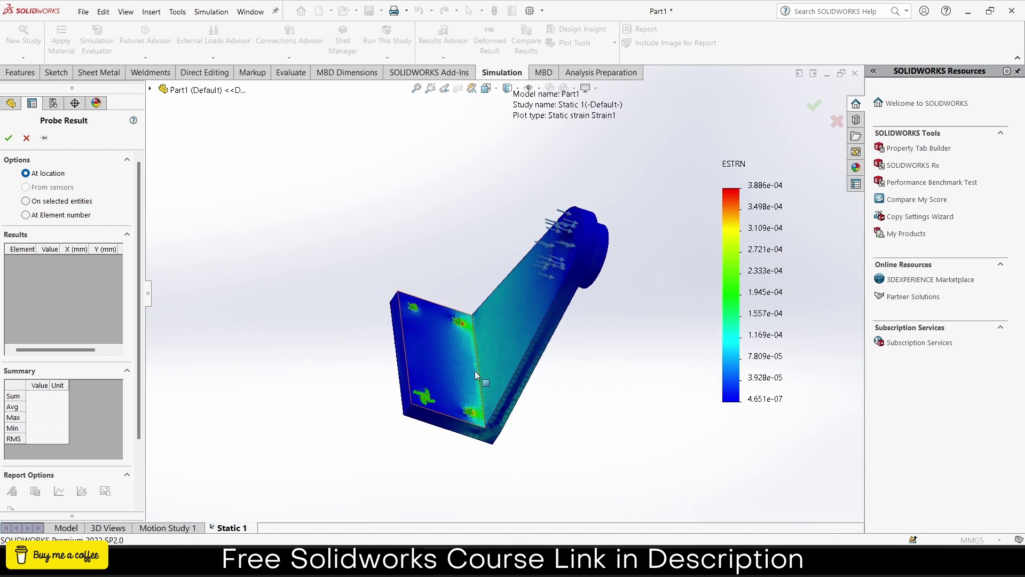
click(26, 139)
right_click(57, 406)
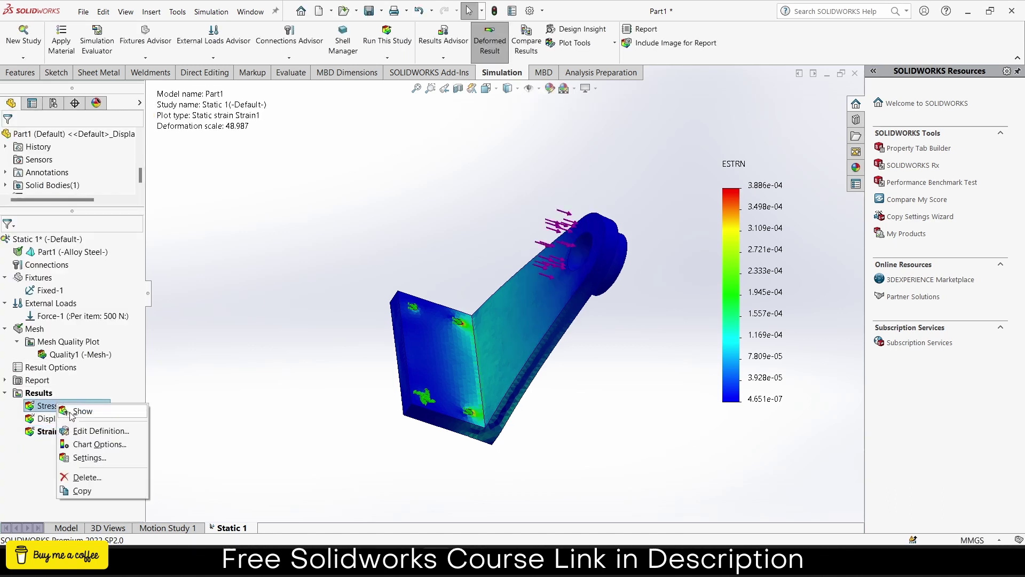
click(80, 411)
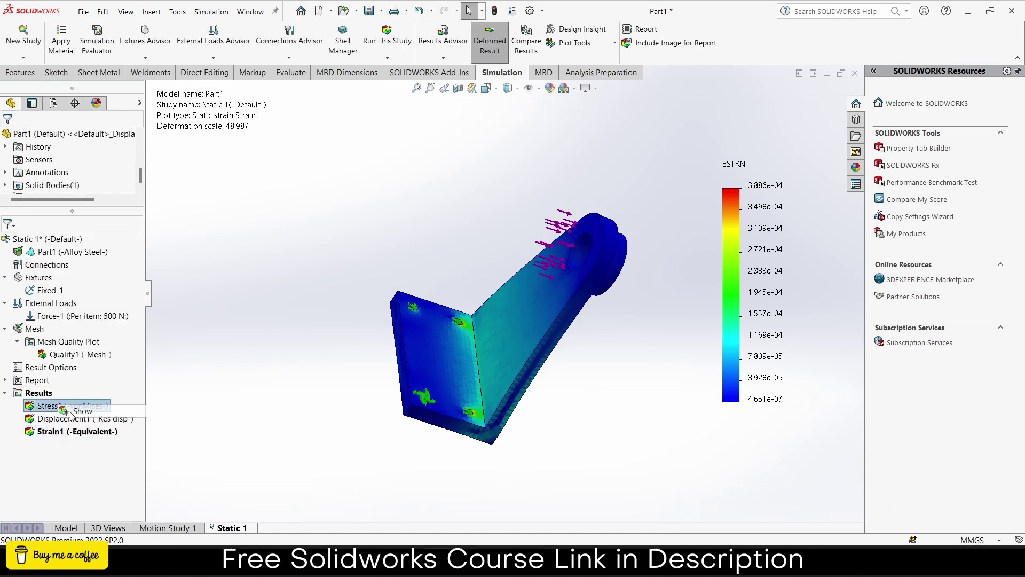
Step: Probe six nodes on the Stress1 plot, peaking at 1.267e+08 N/m^2 at node 23
click(607, 39)
click(574, 96)
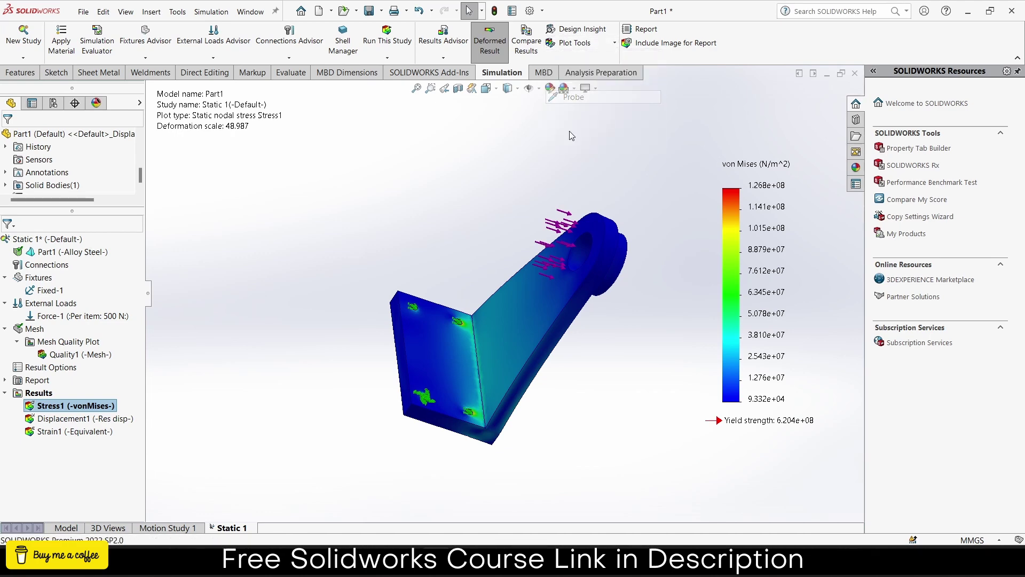
scroll(453, 332, down, 5)
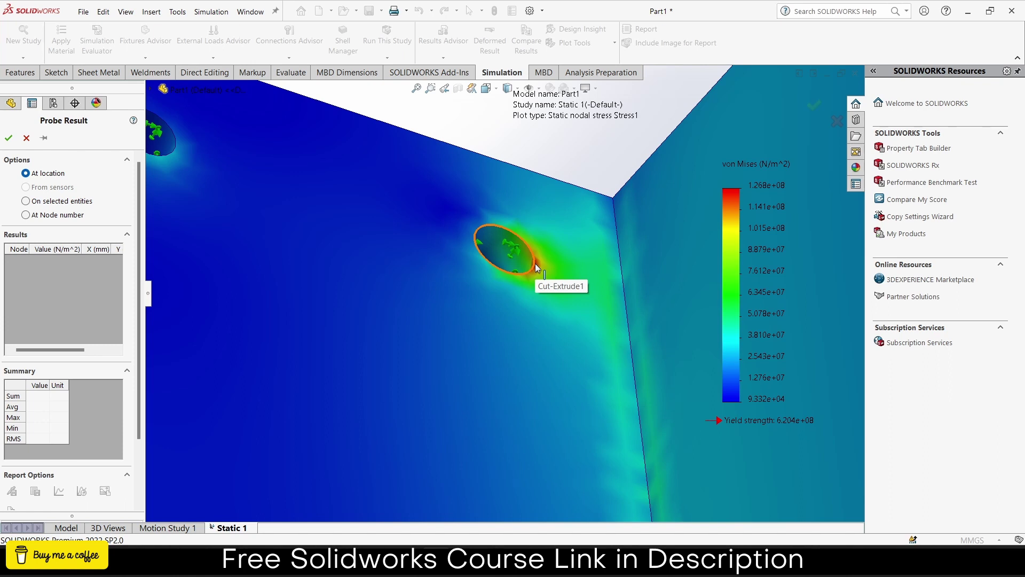
click(535, 264)
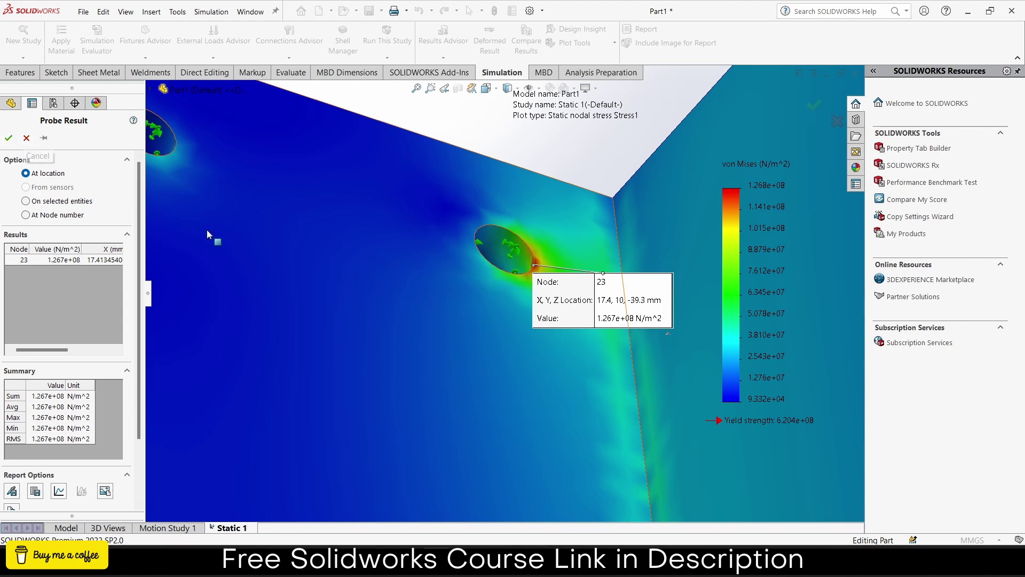
scroll(517, 246, up, 5)
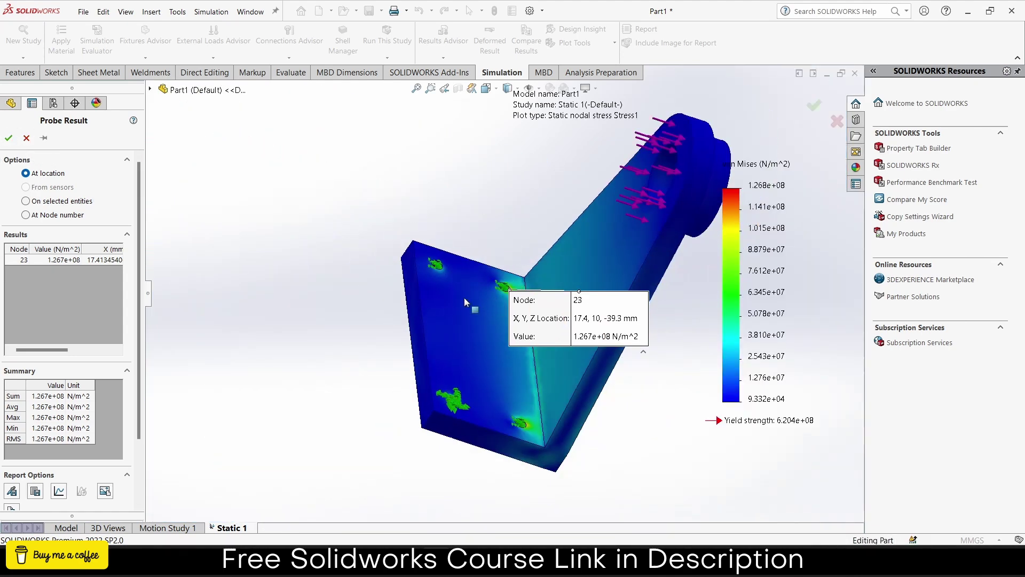
click(463, 297)
click(608, 260)
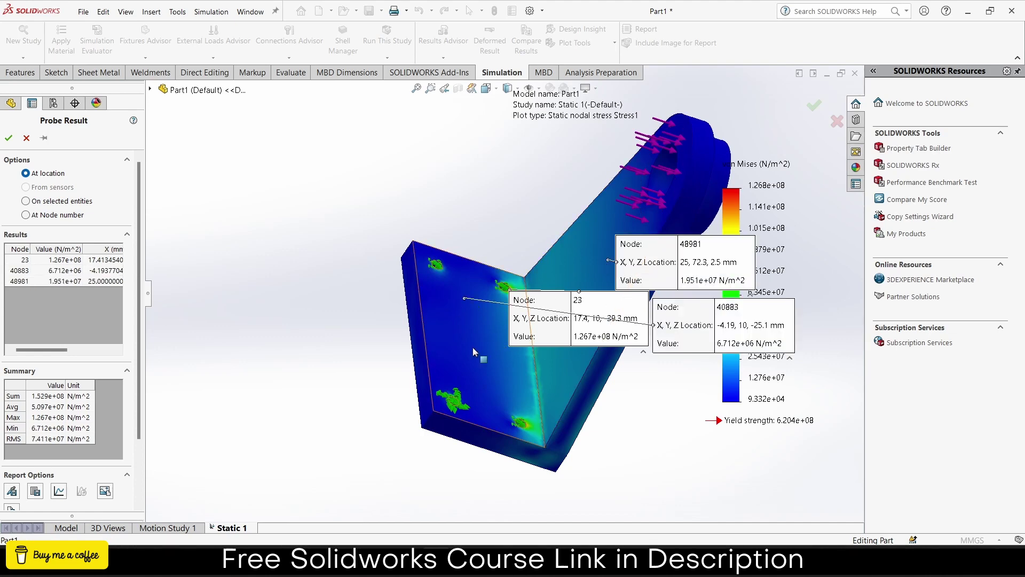
click(469, 353)
click(544, 356)
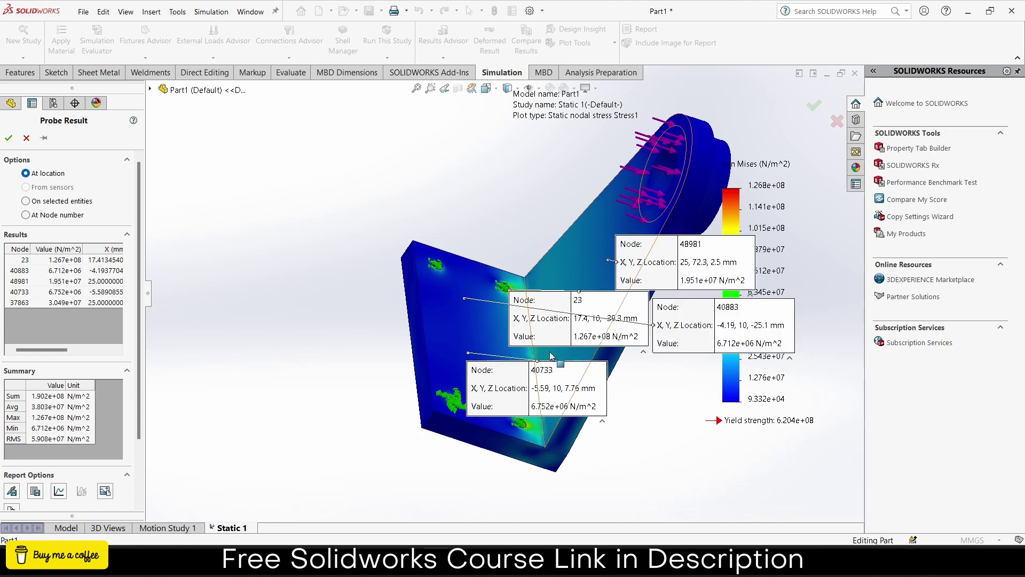
click(575, 269)
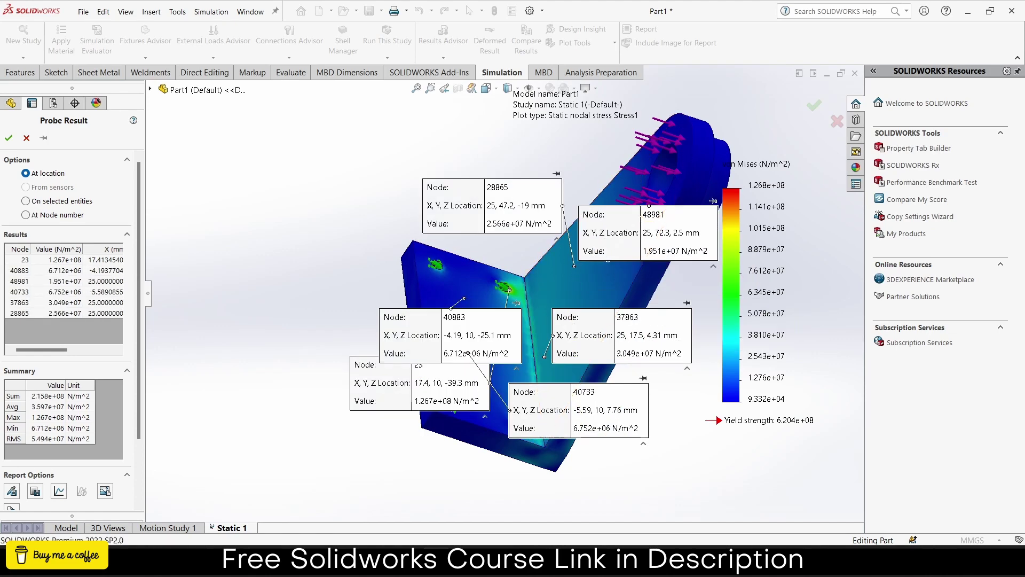
Step: Graph the six probed stress values by node, reposition the graph, then close it
click(62, 494)
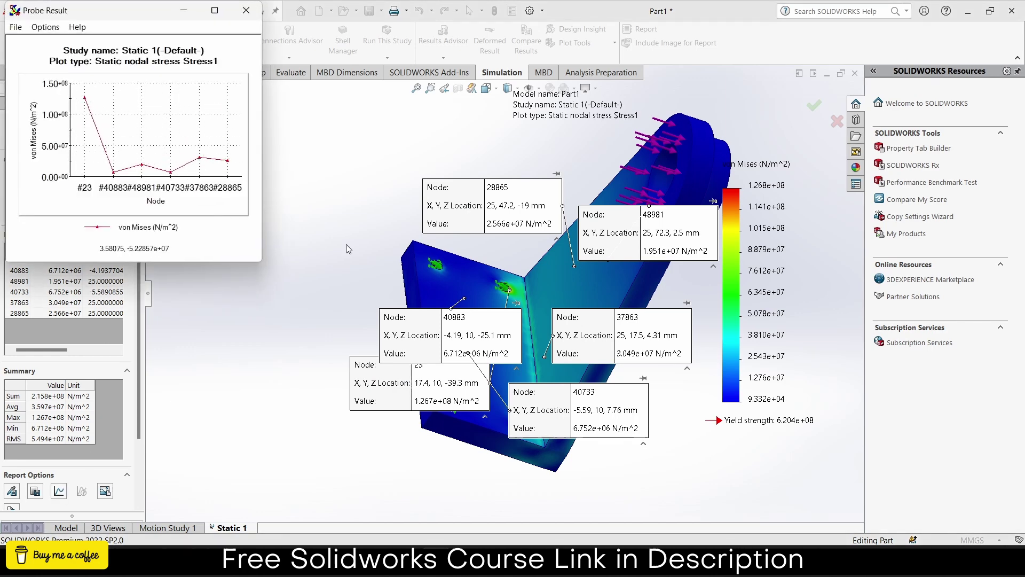
drag(194, 22, 535, 114)
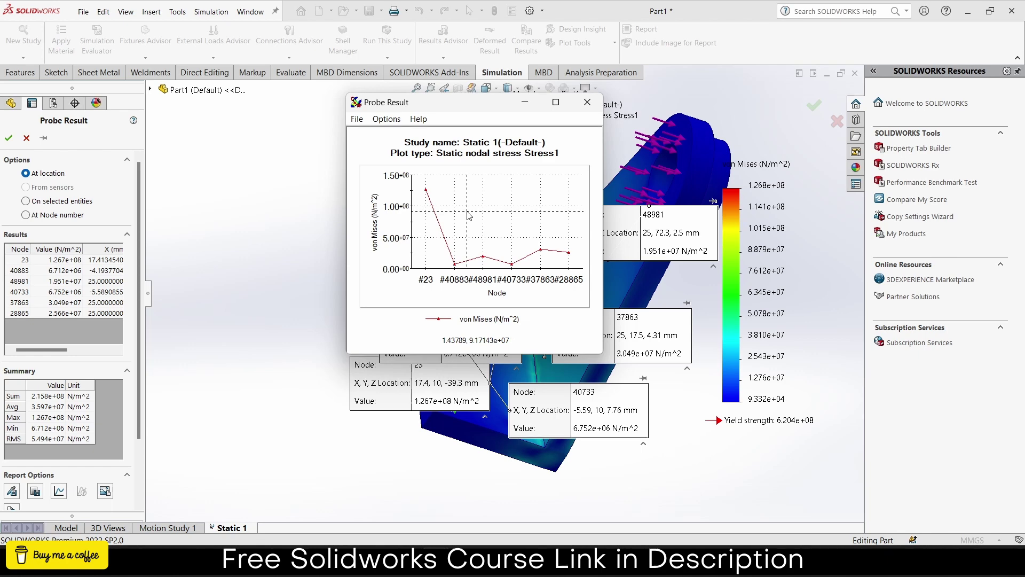
click(587, 102)
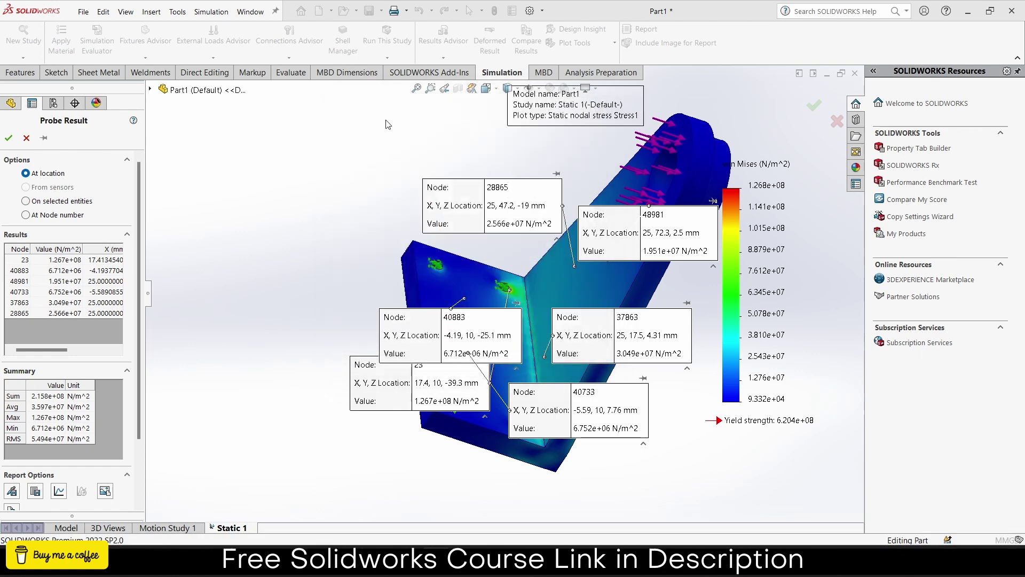
Step: Animate the Stress1 von Mises plot with 30 frames and play the deformation
click(26, 138)
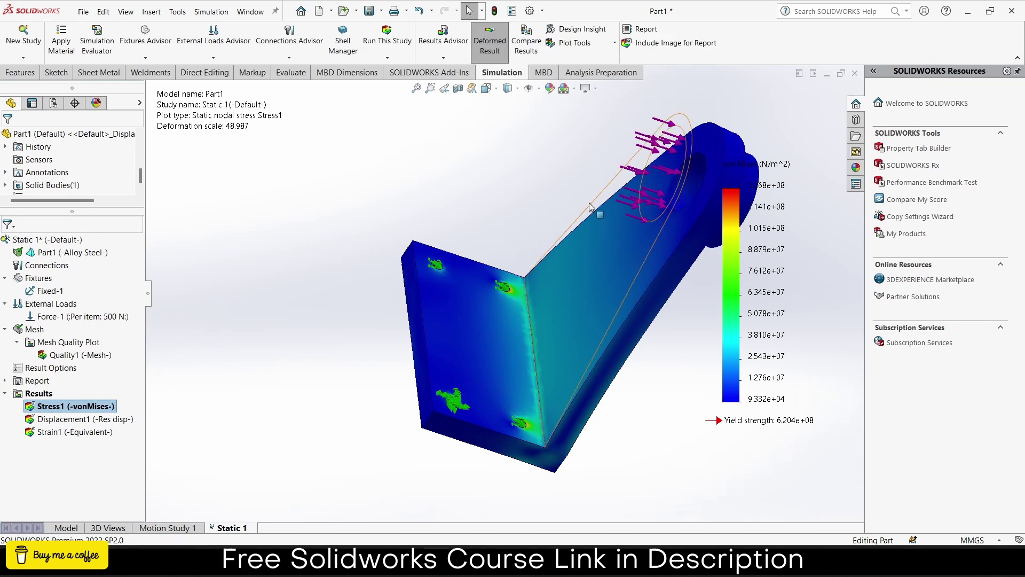
middle_drag(614, 277, 637, 263)
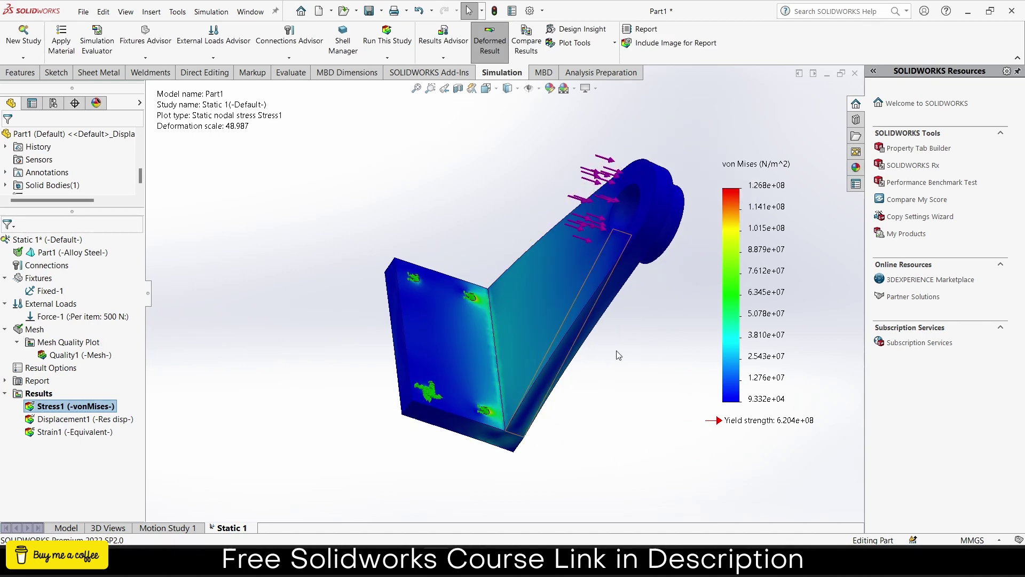
right_click(78, 407)
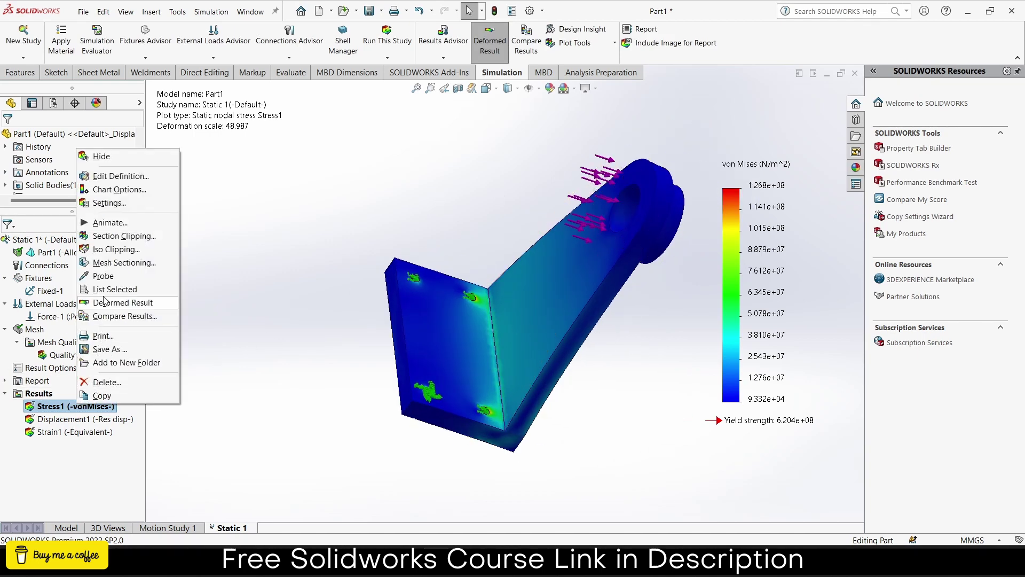
click(104, 224)
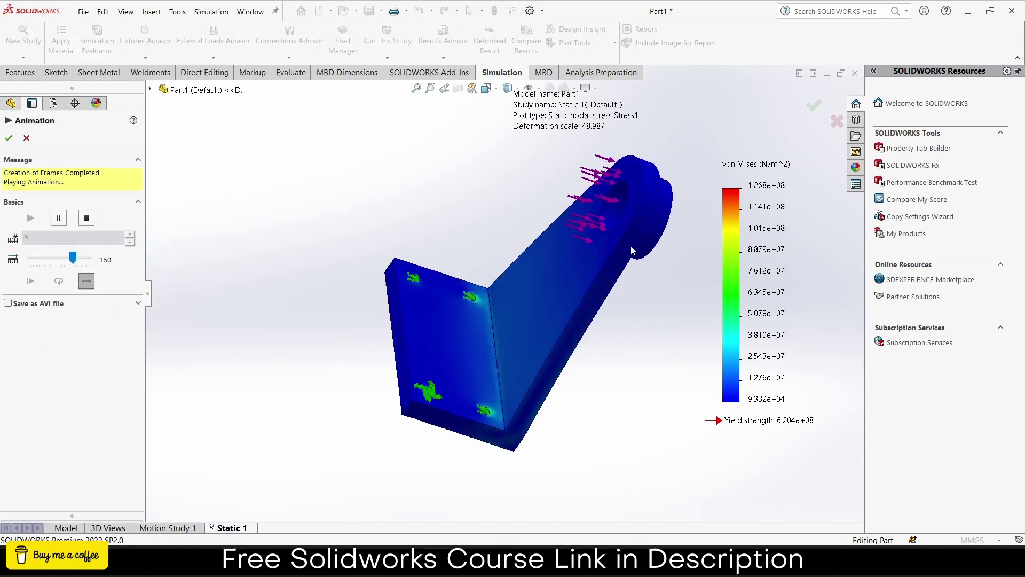
click(86, 218)
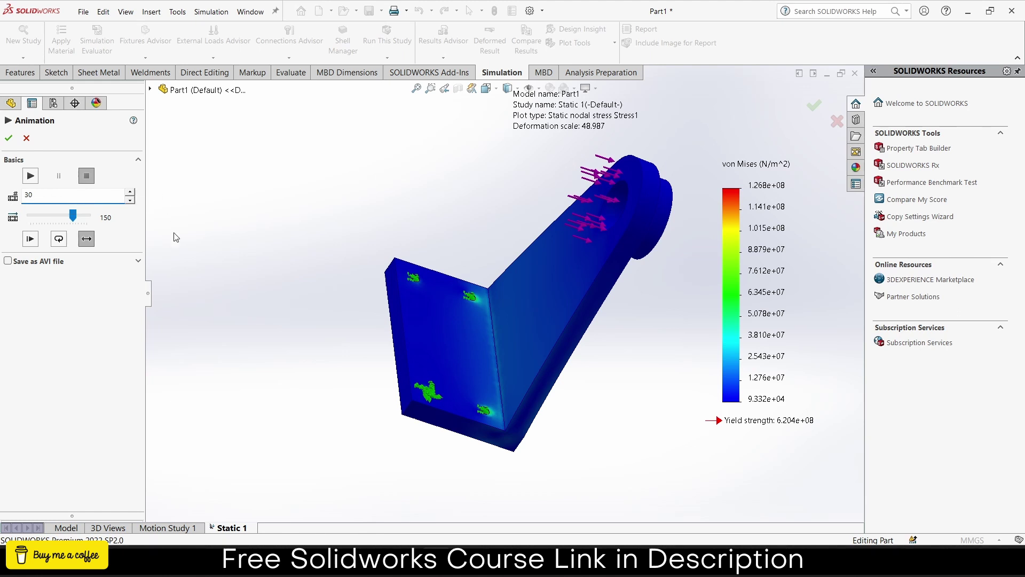
click(30, 175)
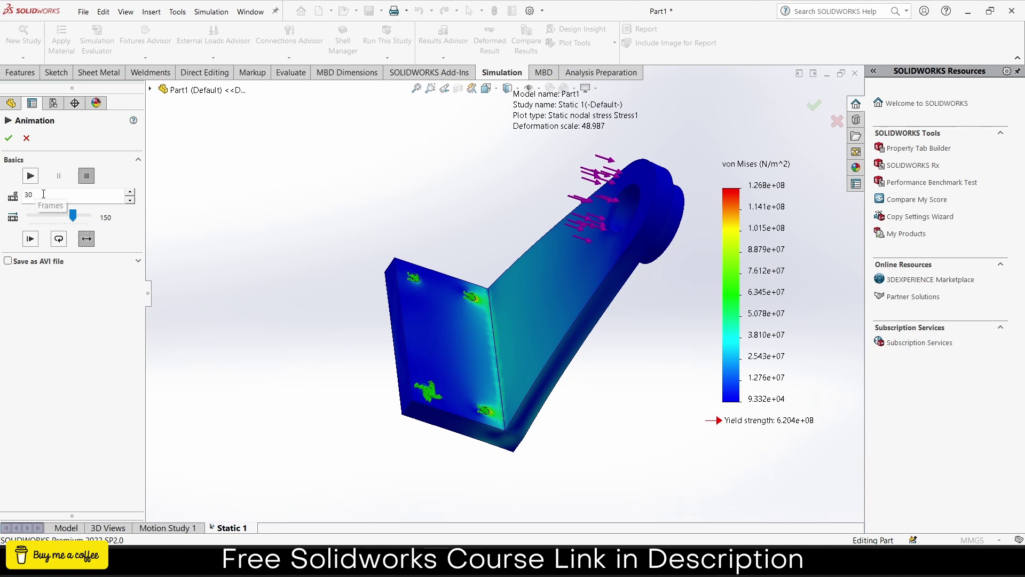
click(31, 177)
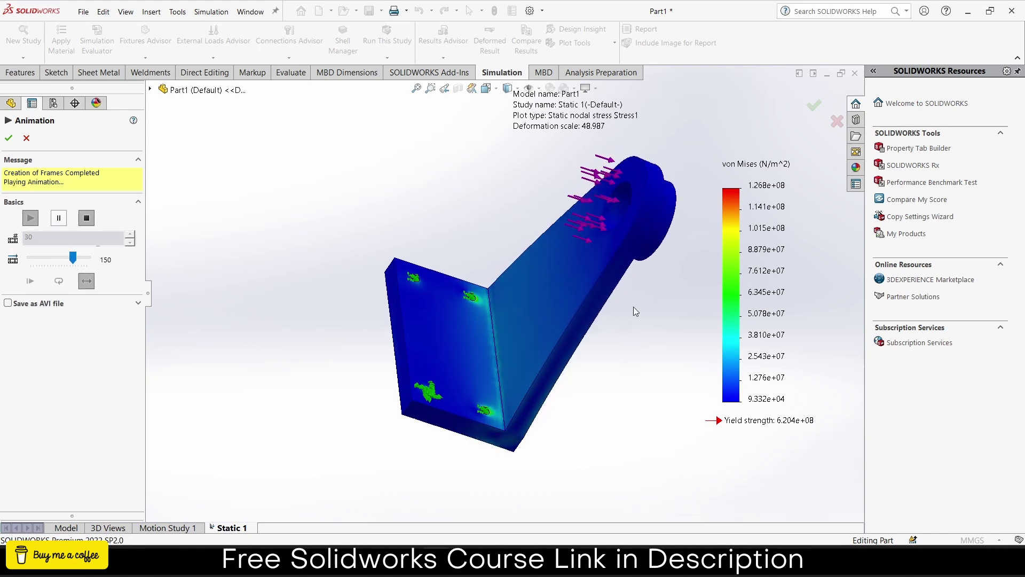
scroll(517, 373, down, 5)
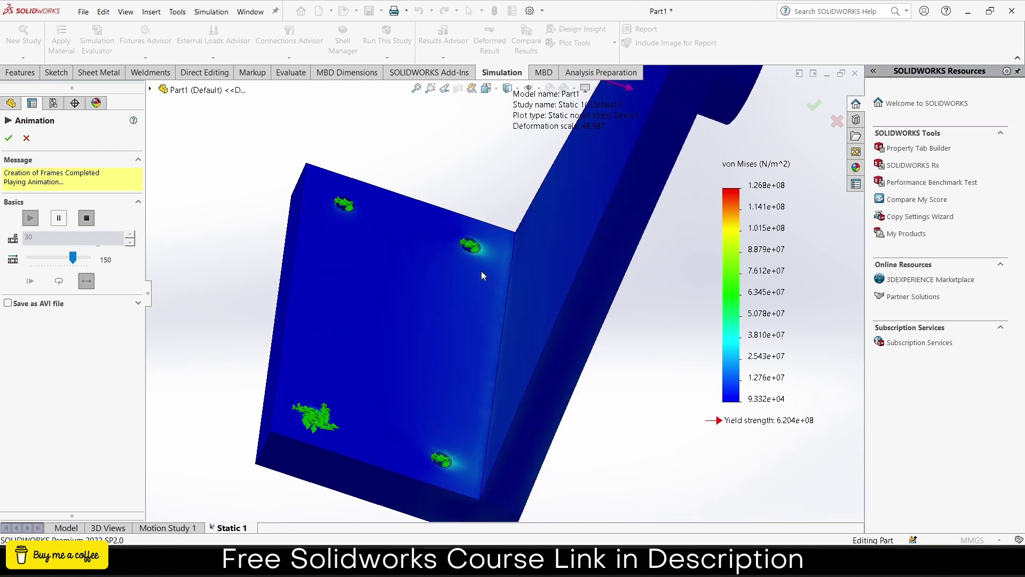
scroll(482, 276, up, 3)
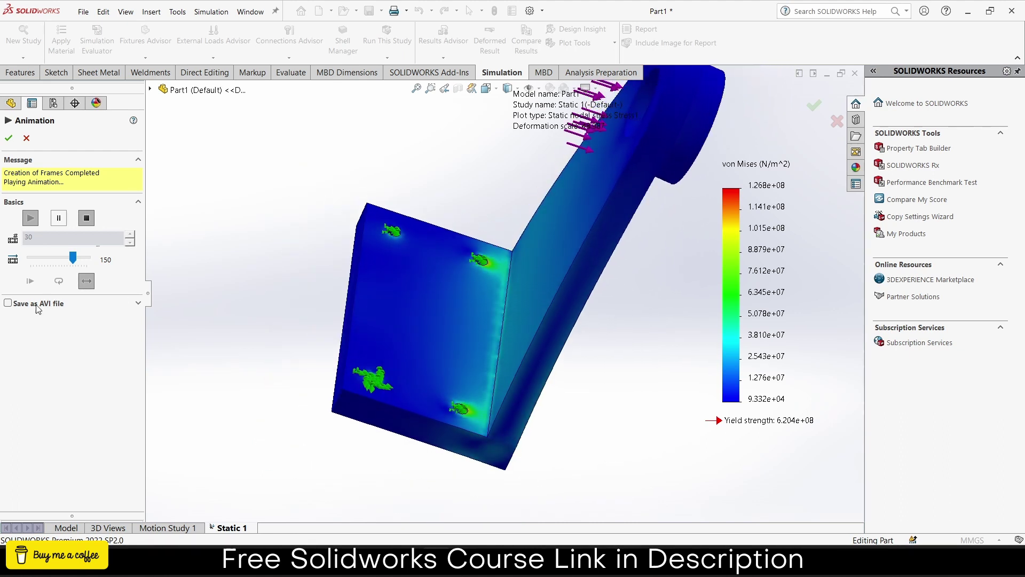
Step: Stop the animation and enable saving it as an AVI file, dismissing the errors
click(60, 219)
click(87, 176)
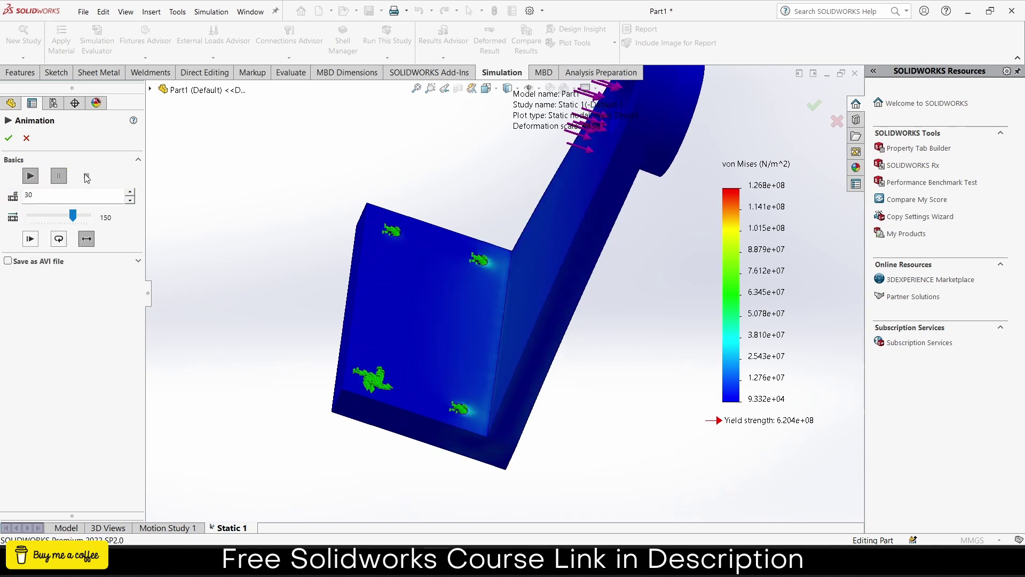
click(9, 261)
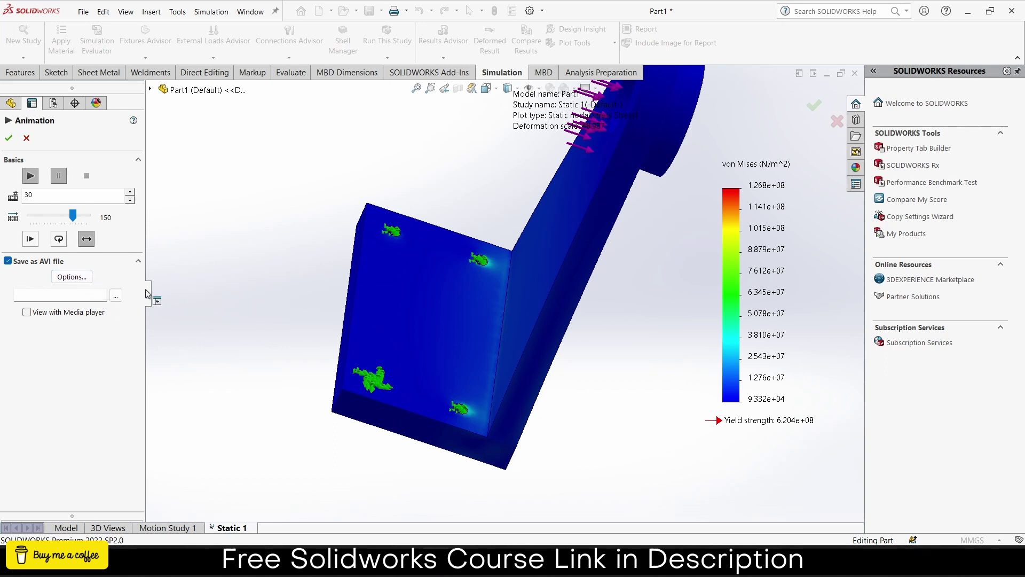
click(71, 277)
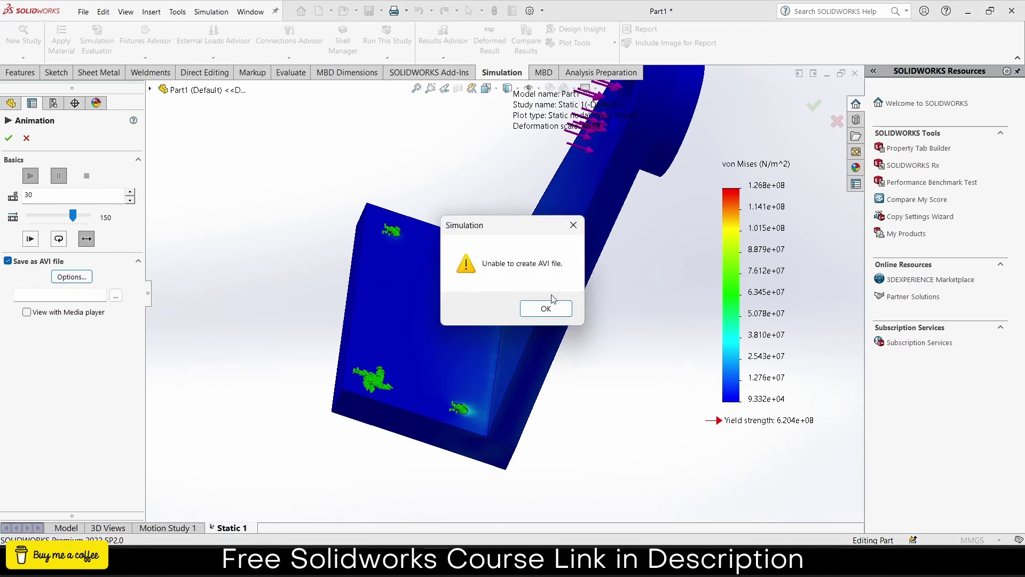
click(544, 307)
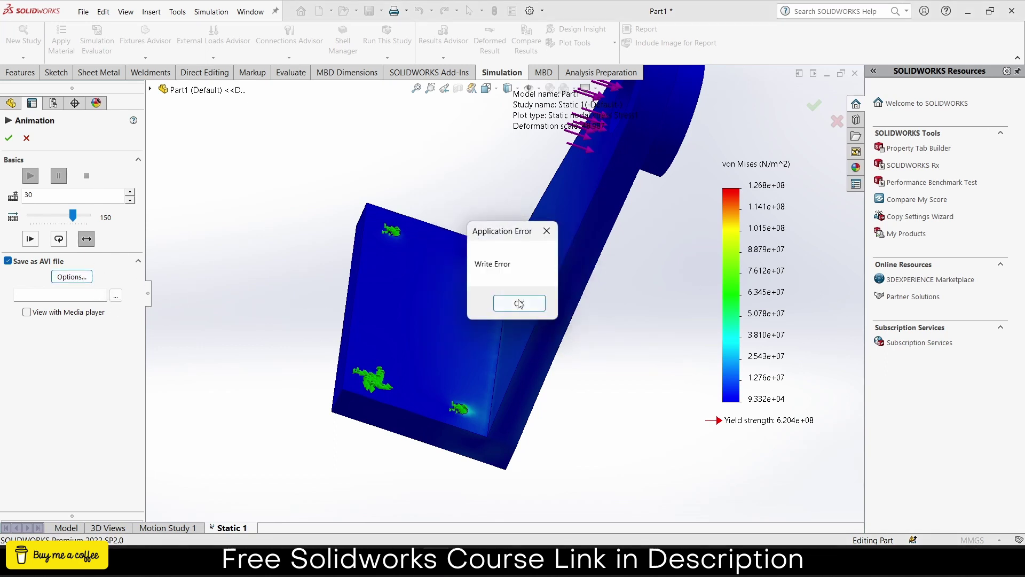
click(519, 303)
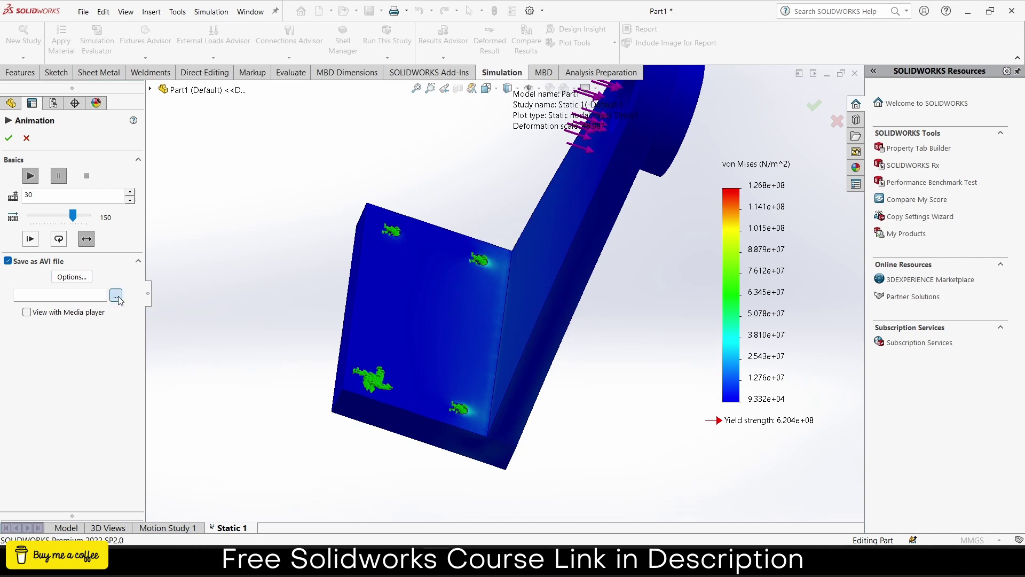
Step: Save the AVI as fdsf on the Desktop, dismissing the resulting error messages
click(116, 296)
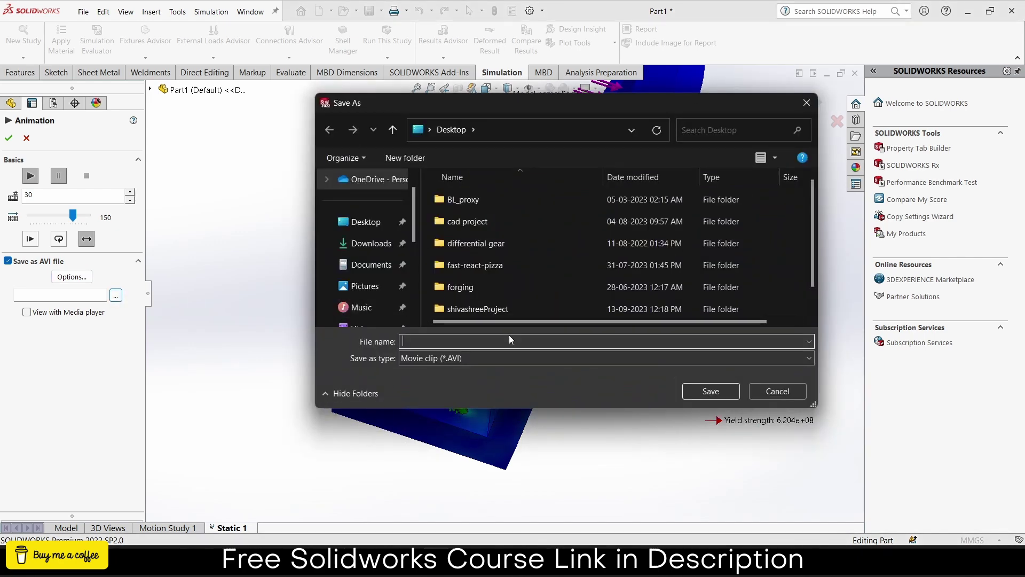
text(test)
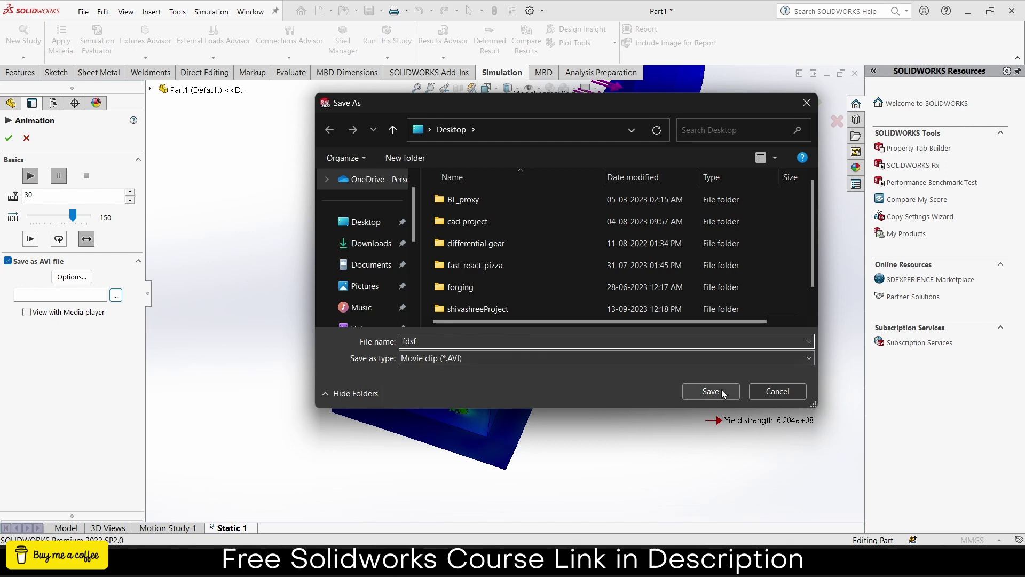
click(711, 391)
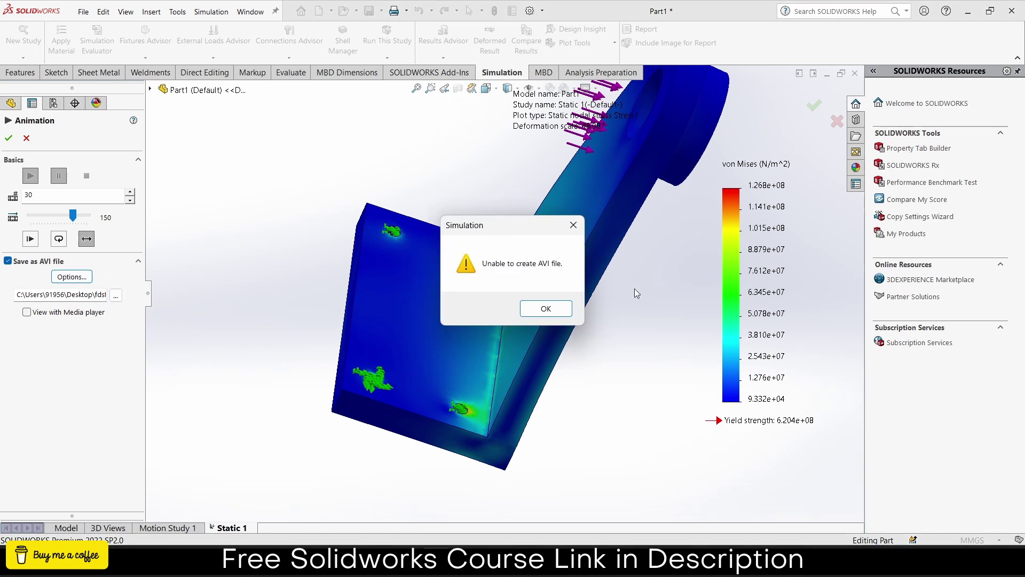
click(547, 309)
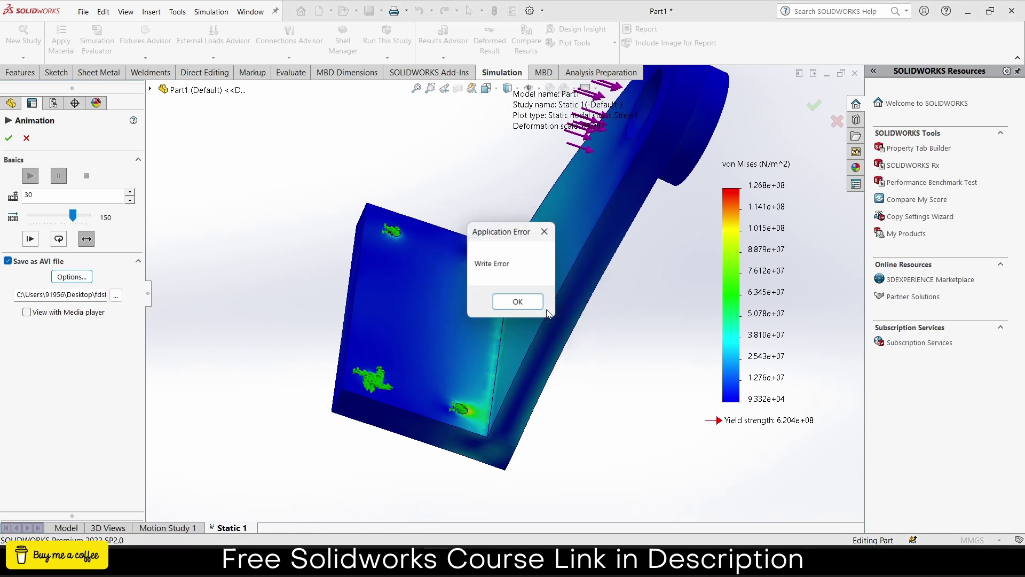
click(519, 304)
Step: Play the fdsf.avi von Mises stress animation in VLC in fullscreen
click(37, 178)
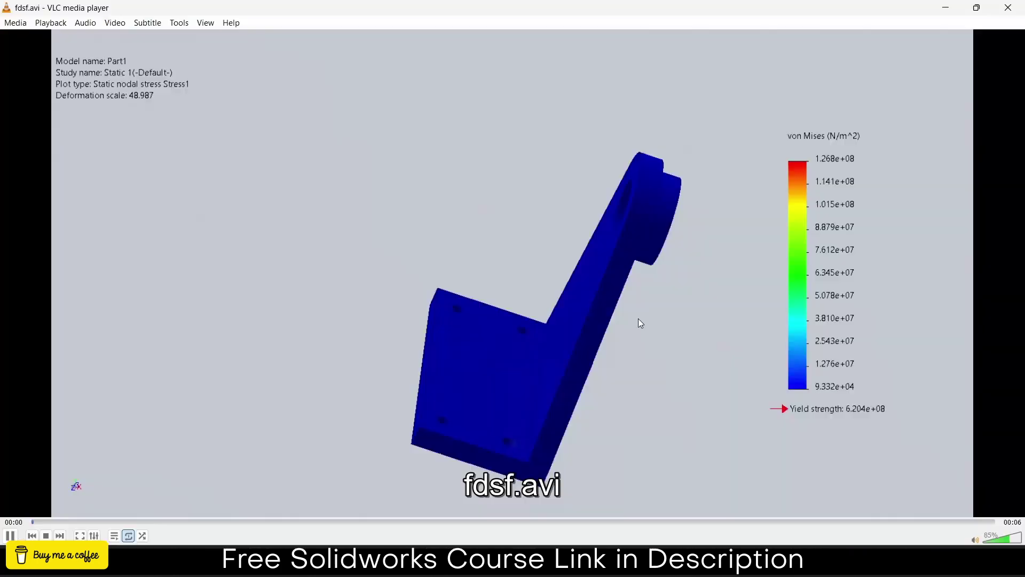
double_click(637, 318)
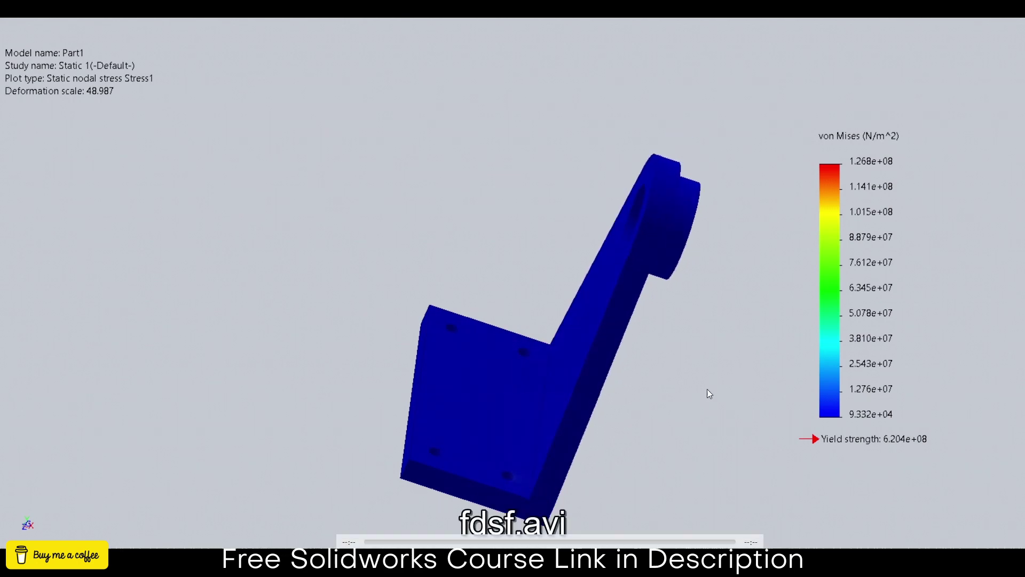
Step: Leave fullscreen, stop the stress animation and close the Animation PropertyManager
double_click(730, 242)
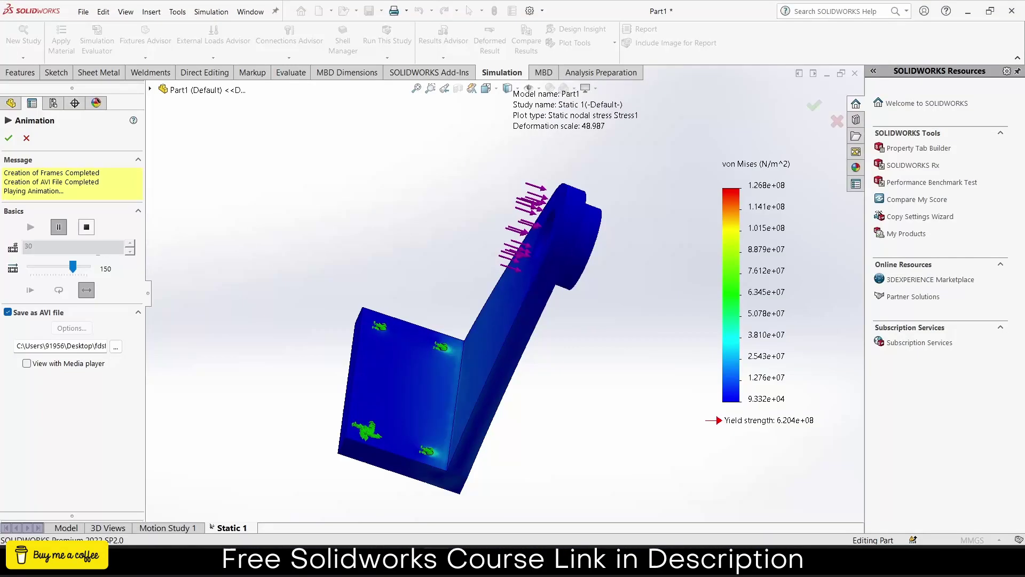
click(86, 227)
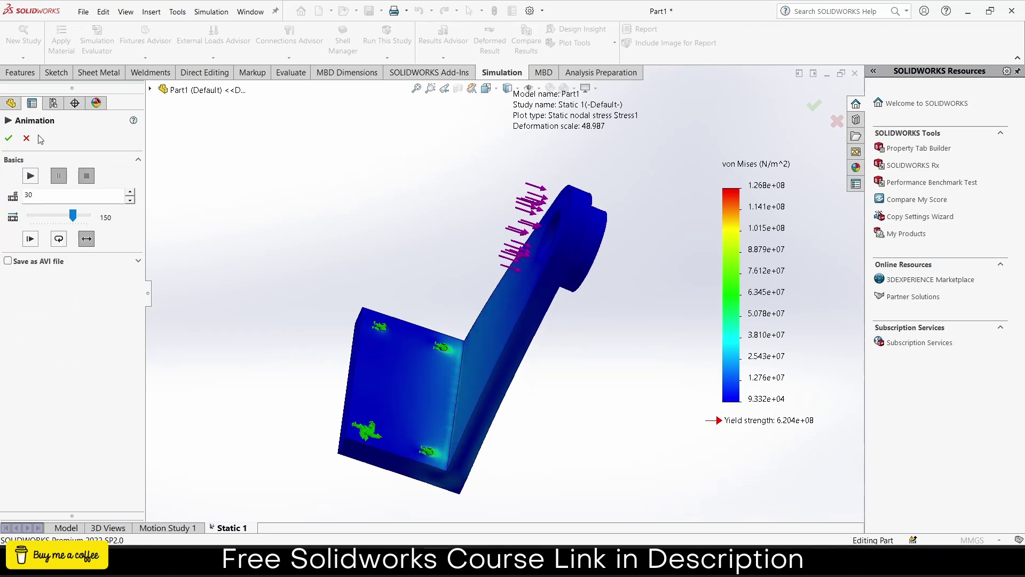
click(9, 138)
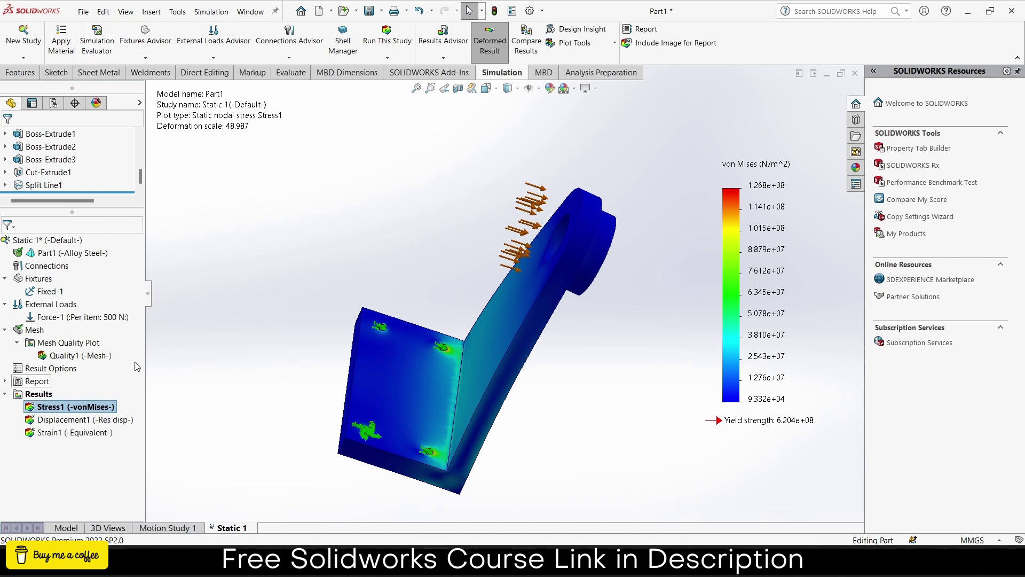
Step: Browse the External Loads type list and its right-click options without changing anything
click(214, 57)
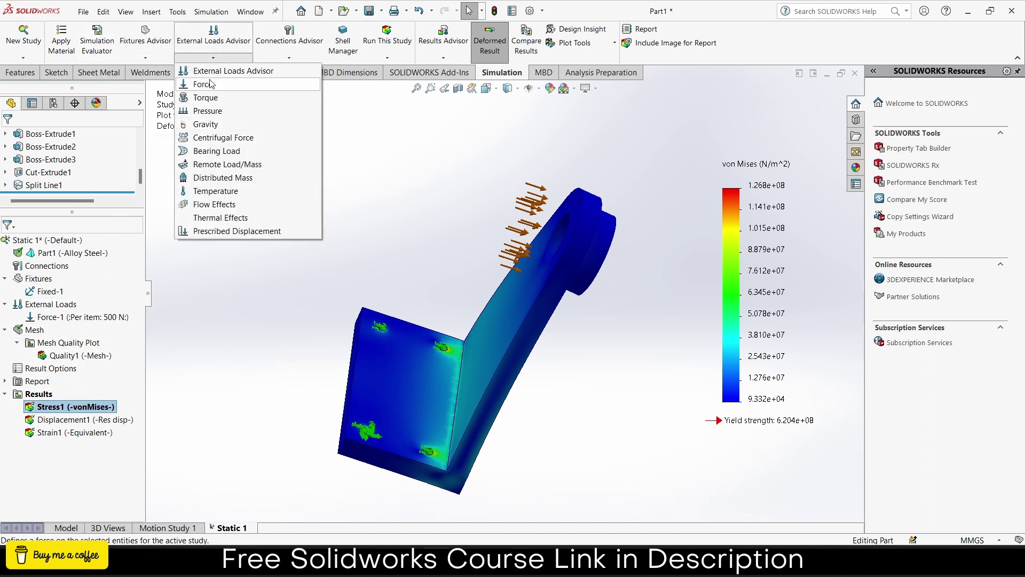
click(49, 333)
right_click(45, 304)
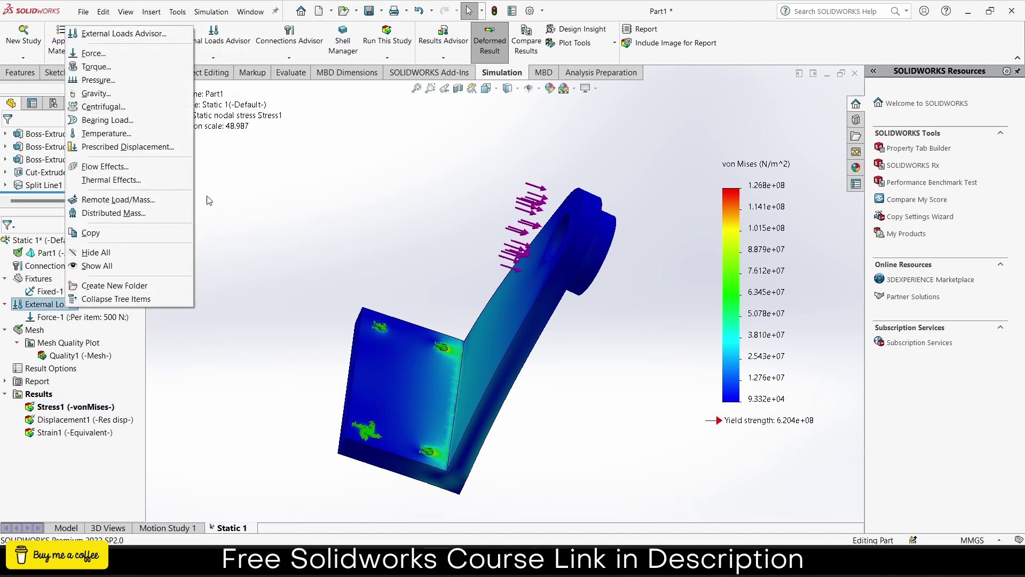
click(347, 202)
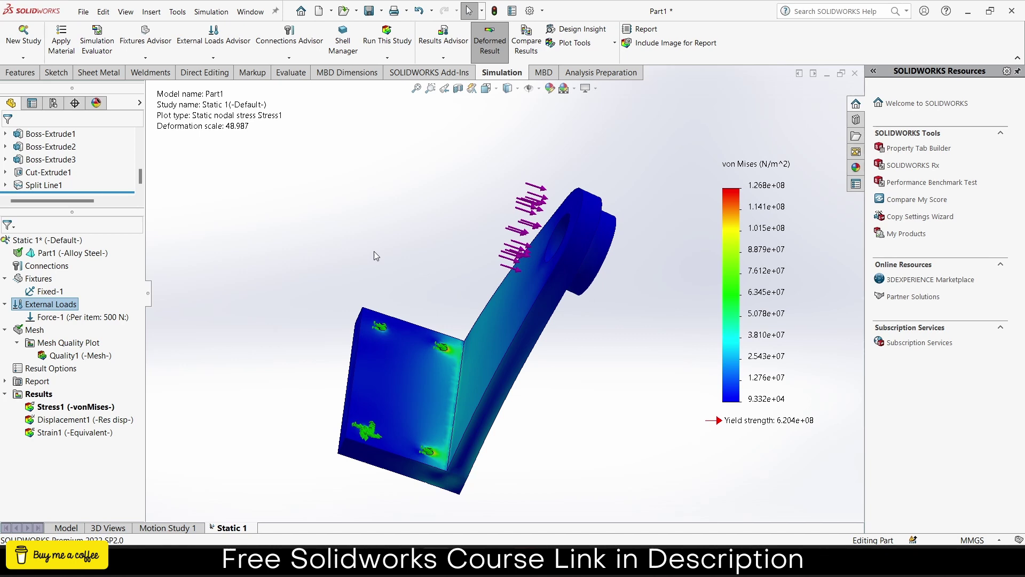
Step: Show the bracket's stress plot in Trimetric view, zoomed in and recentred in the graphics area
click(497, 96)
click(555, 118)
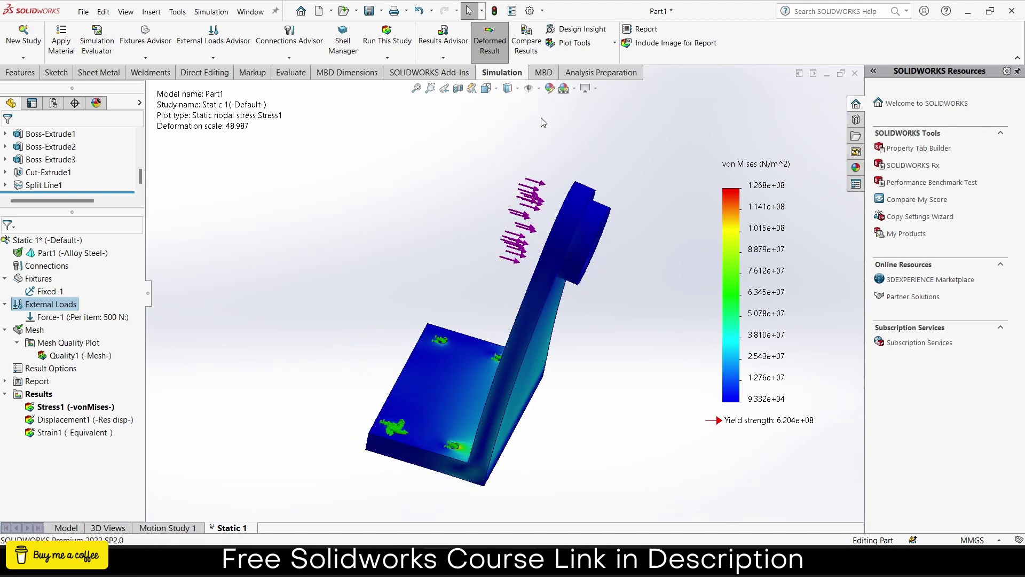
scroll(611, 244, down, 3)
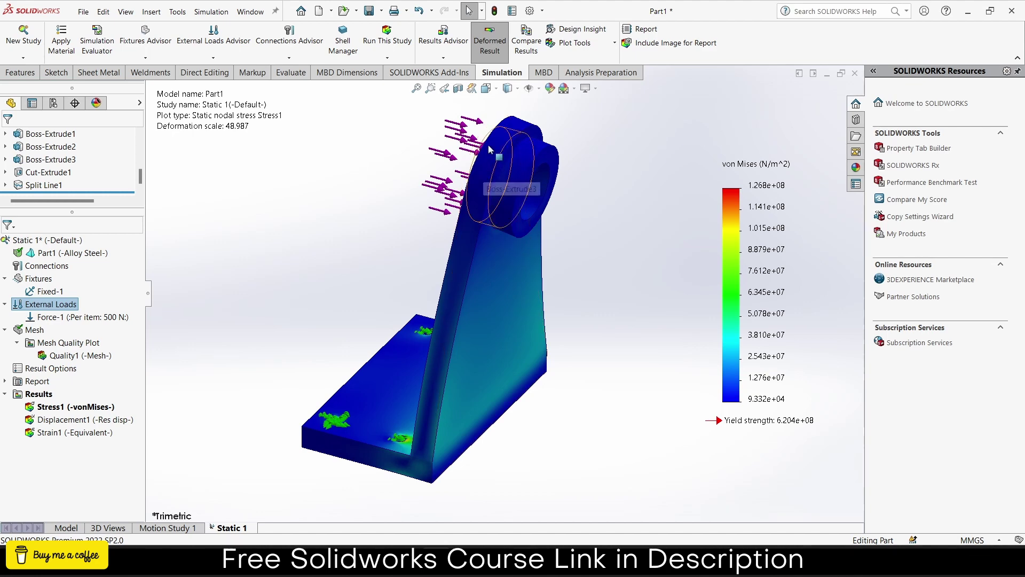
key(ctrl+Down)
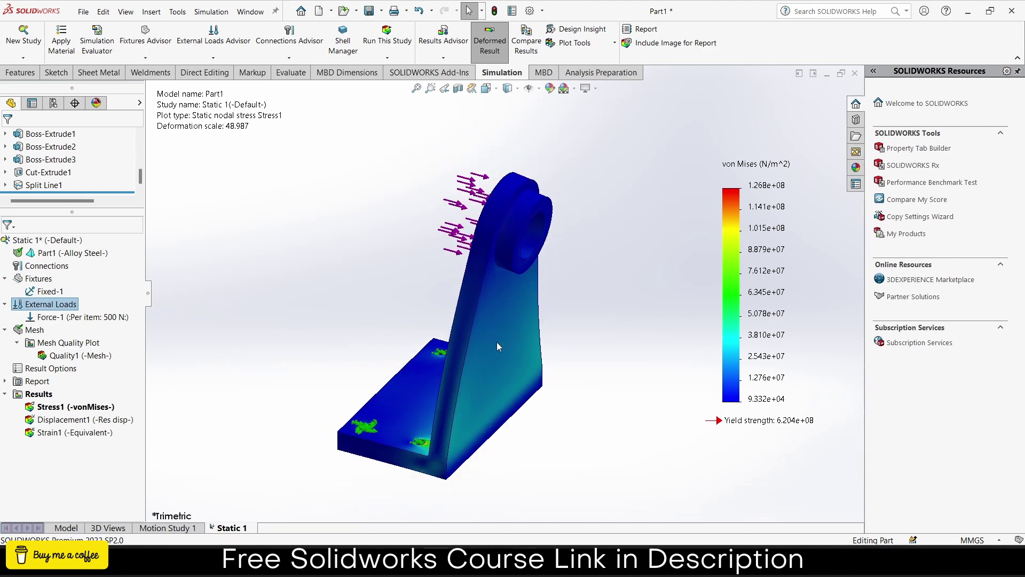
key(ctrl+Up)
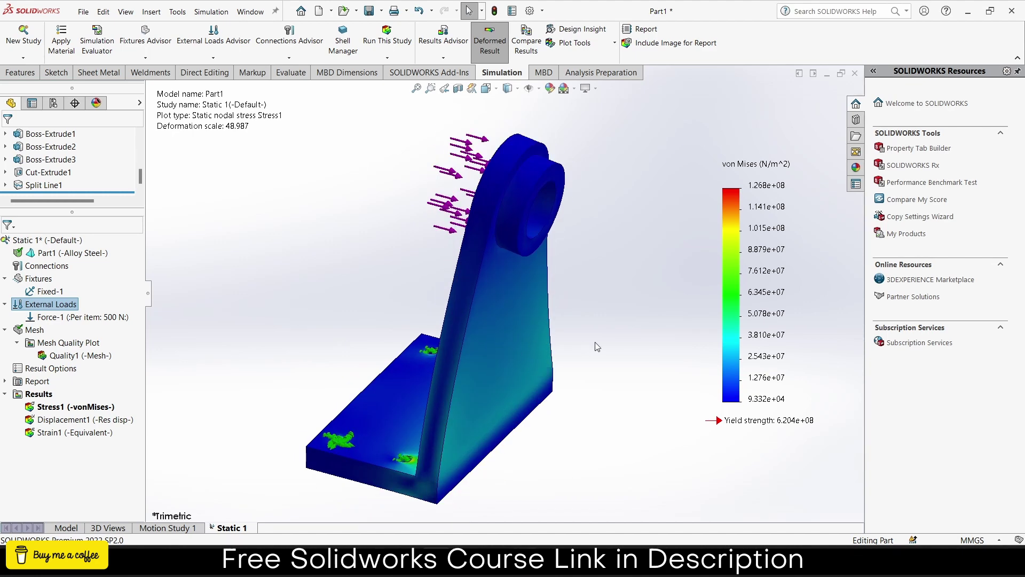